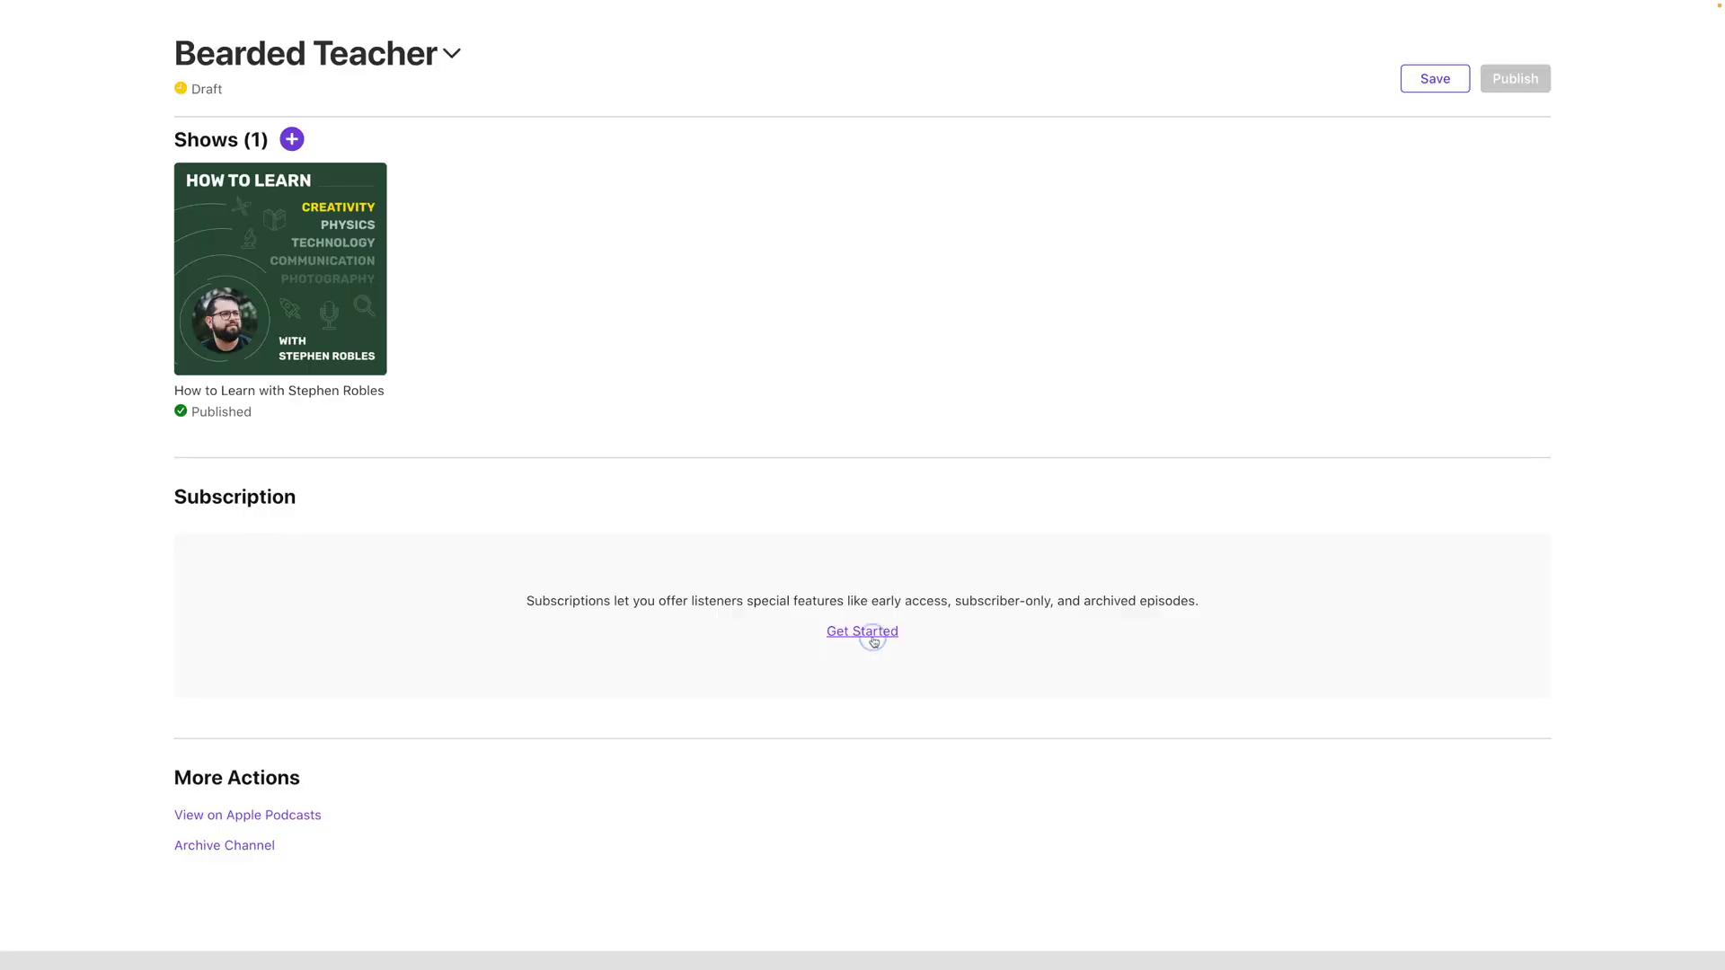
On the iPhone, browse the AppleInsider Podcast episode list from the Library.
left_click(872, 636)
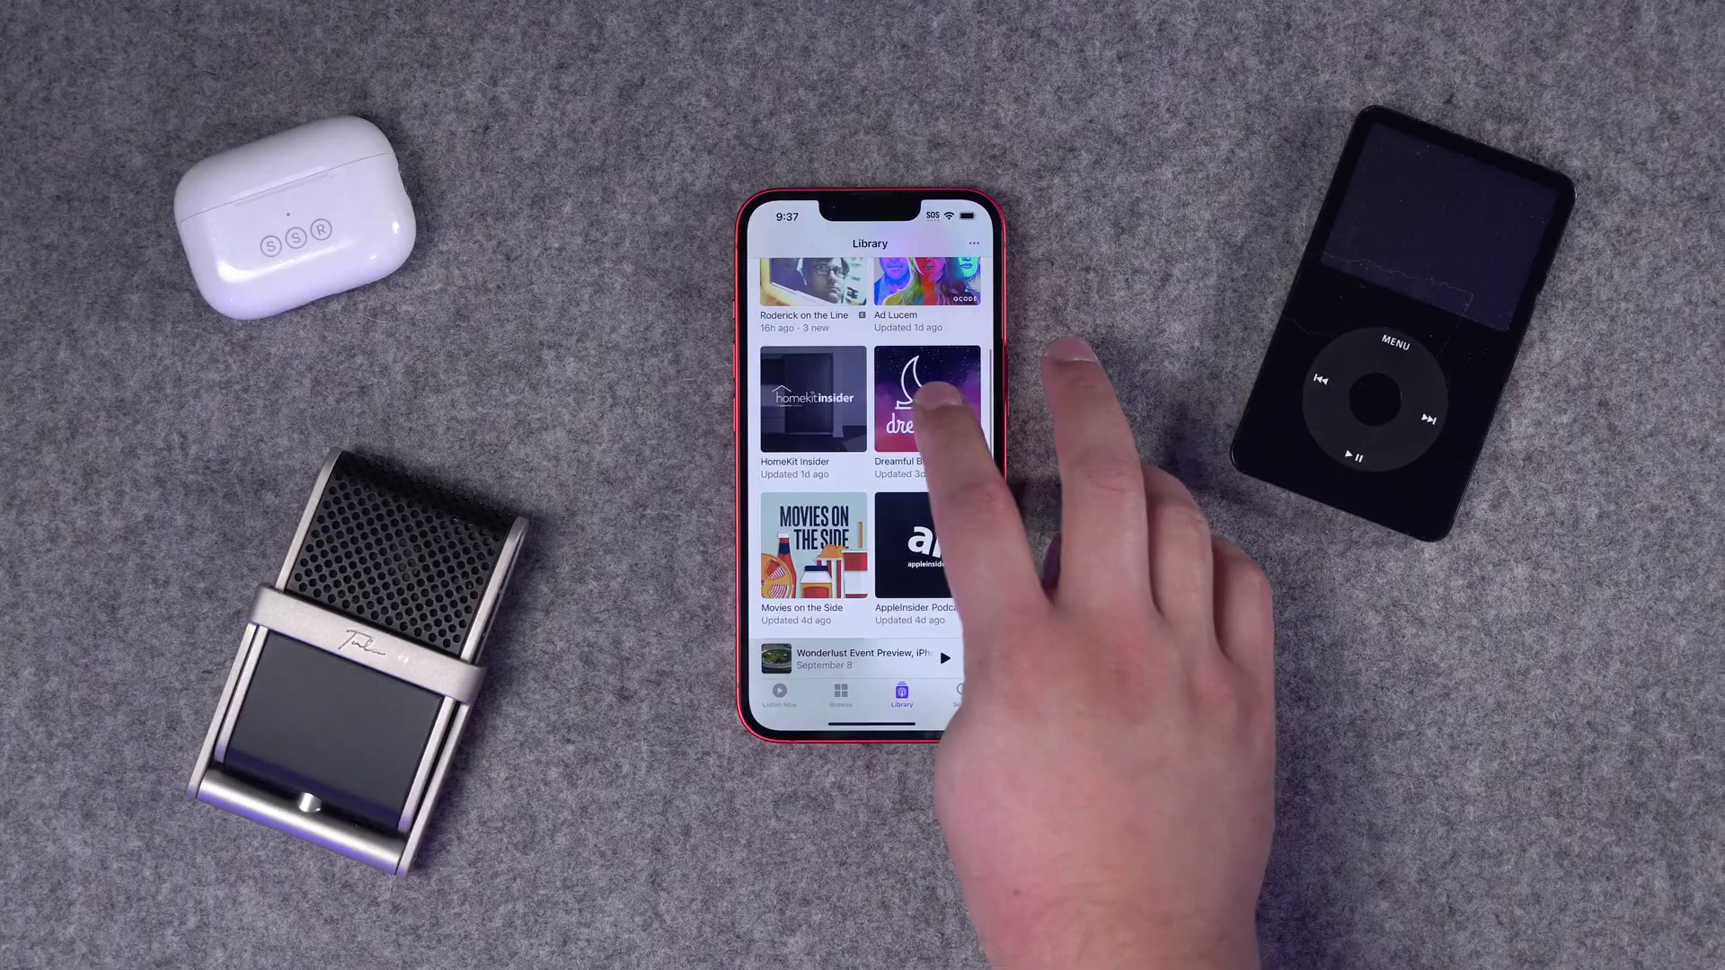
left_click(980, 504)
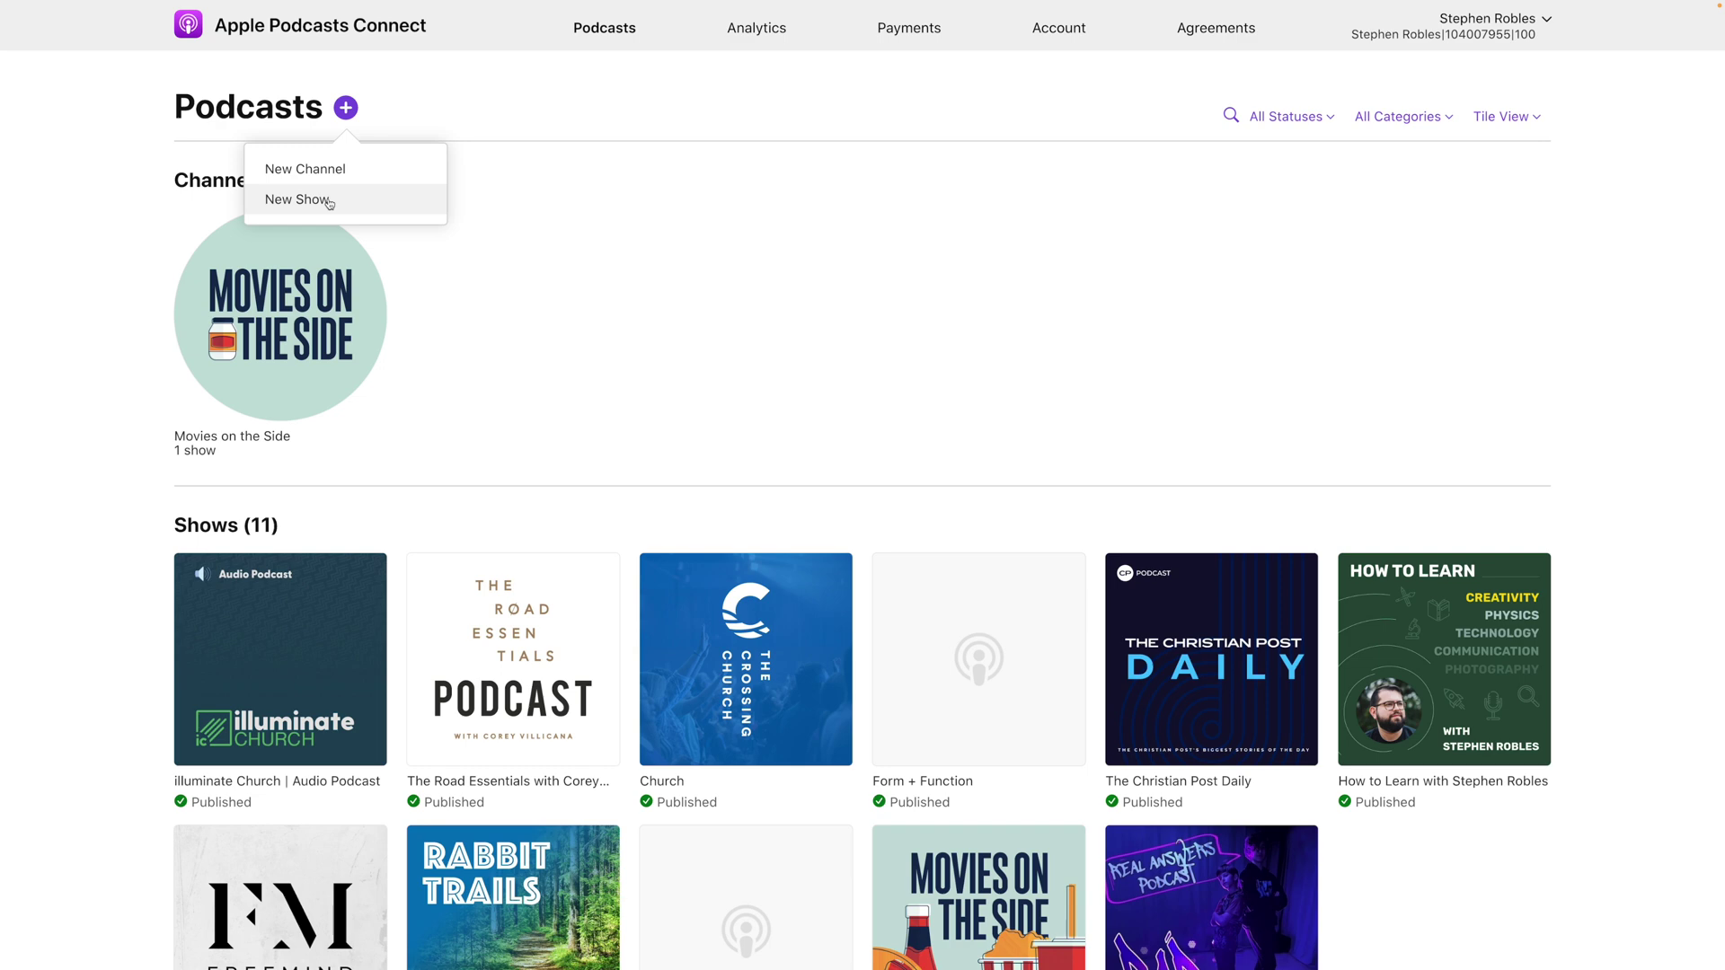
Begin adding a new show via + > New Show and advance to the RSS feed step.
left_click(329, 201)
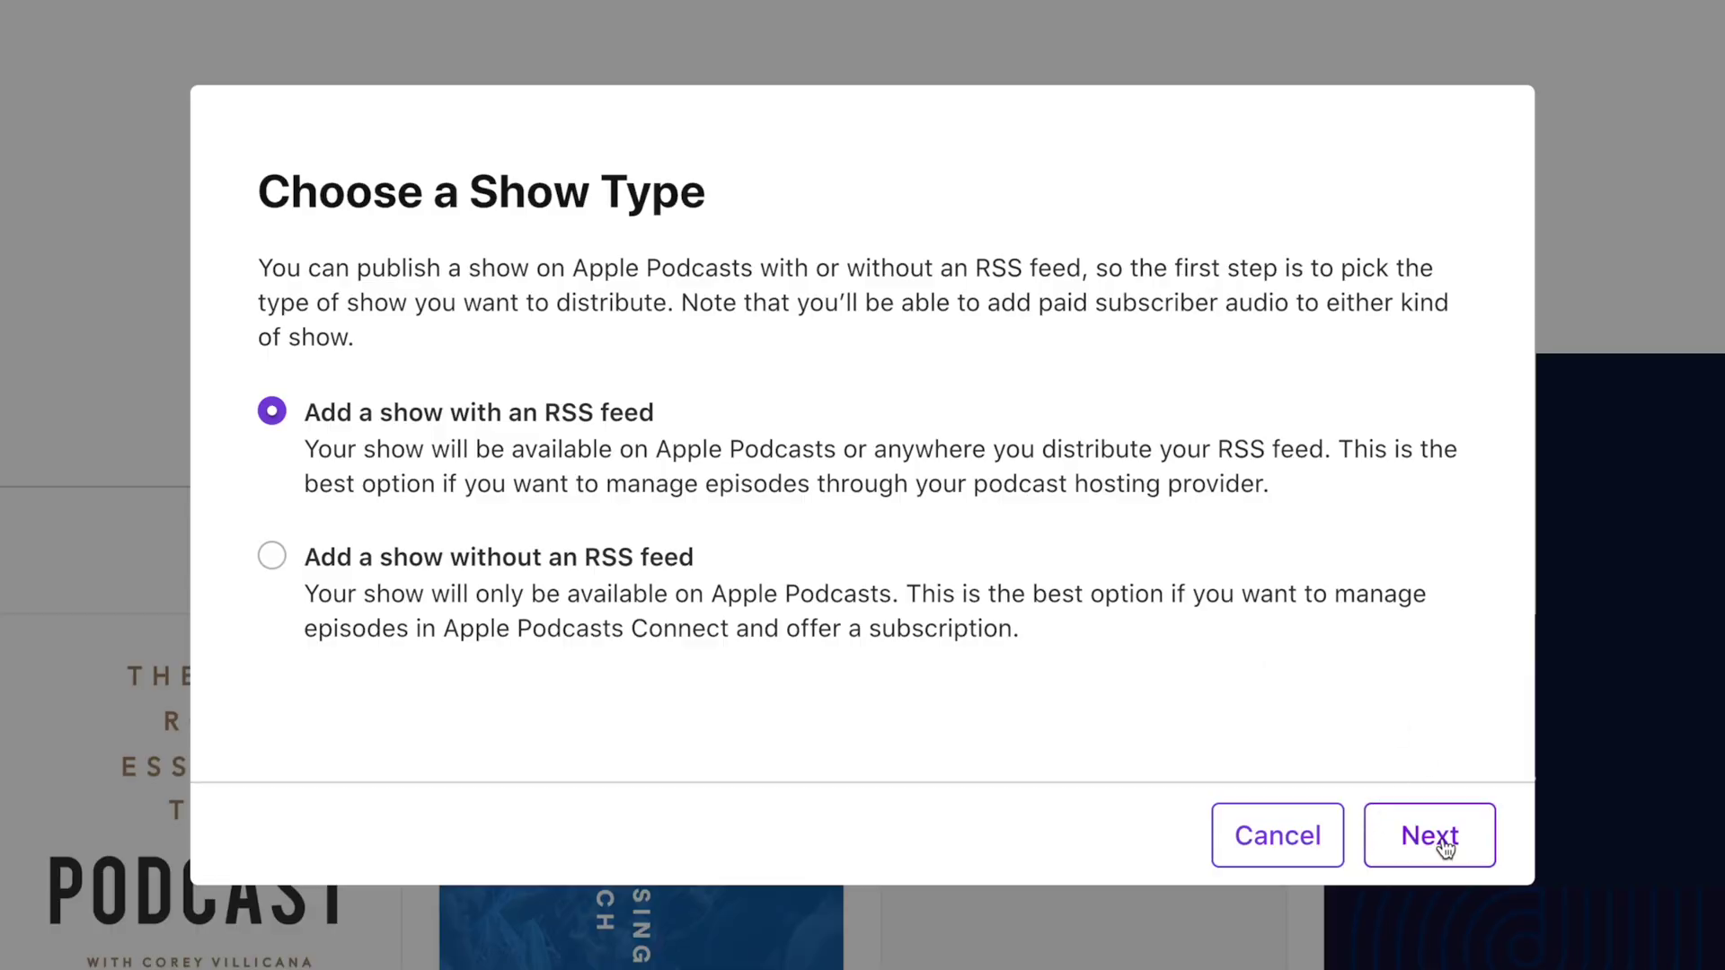
left_click(1433, 839)
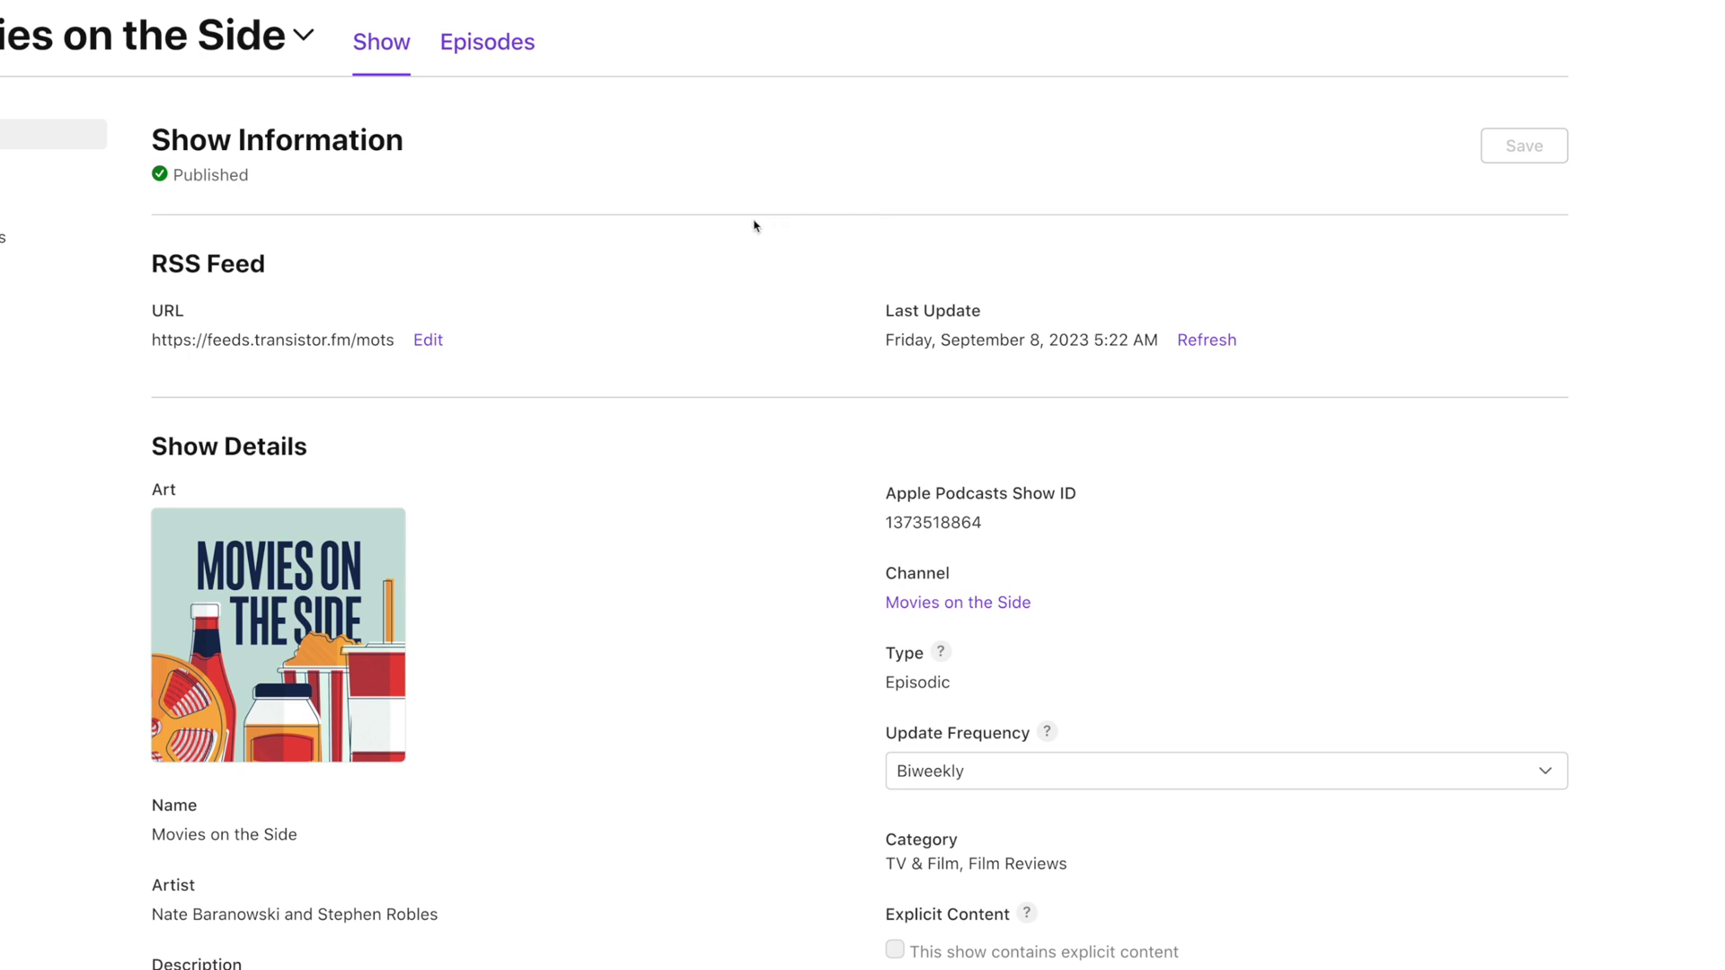
Keep the Movies on the Side update frequency at Biweekly, then review its Availability settings.
scroll(753, 226, "down", 5)
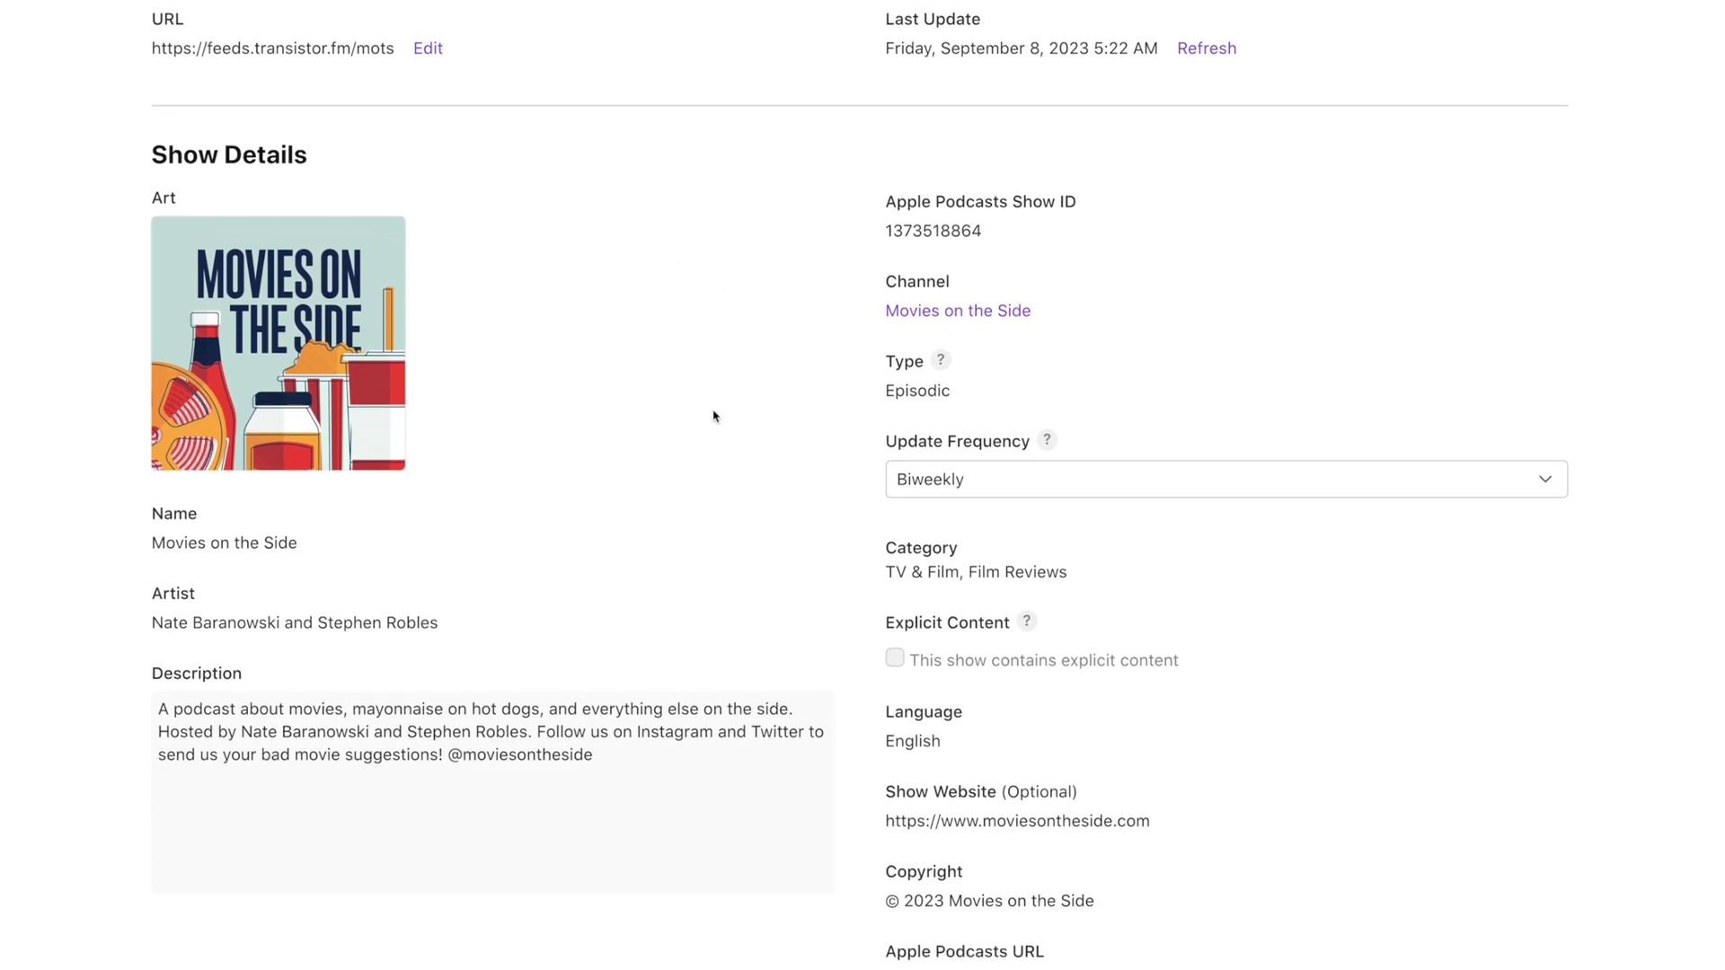
scroll(715, 416, "down", 1)
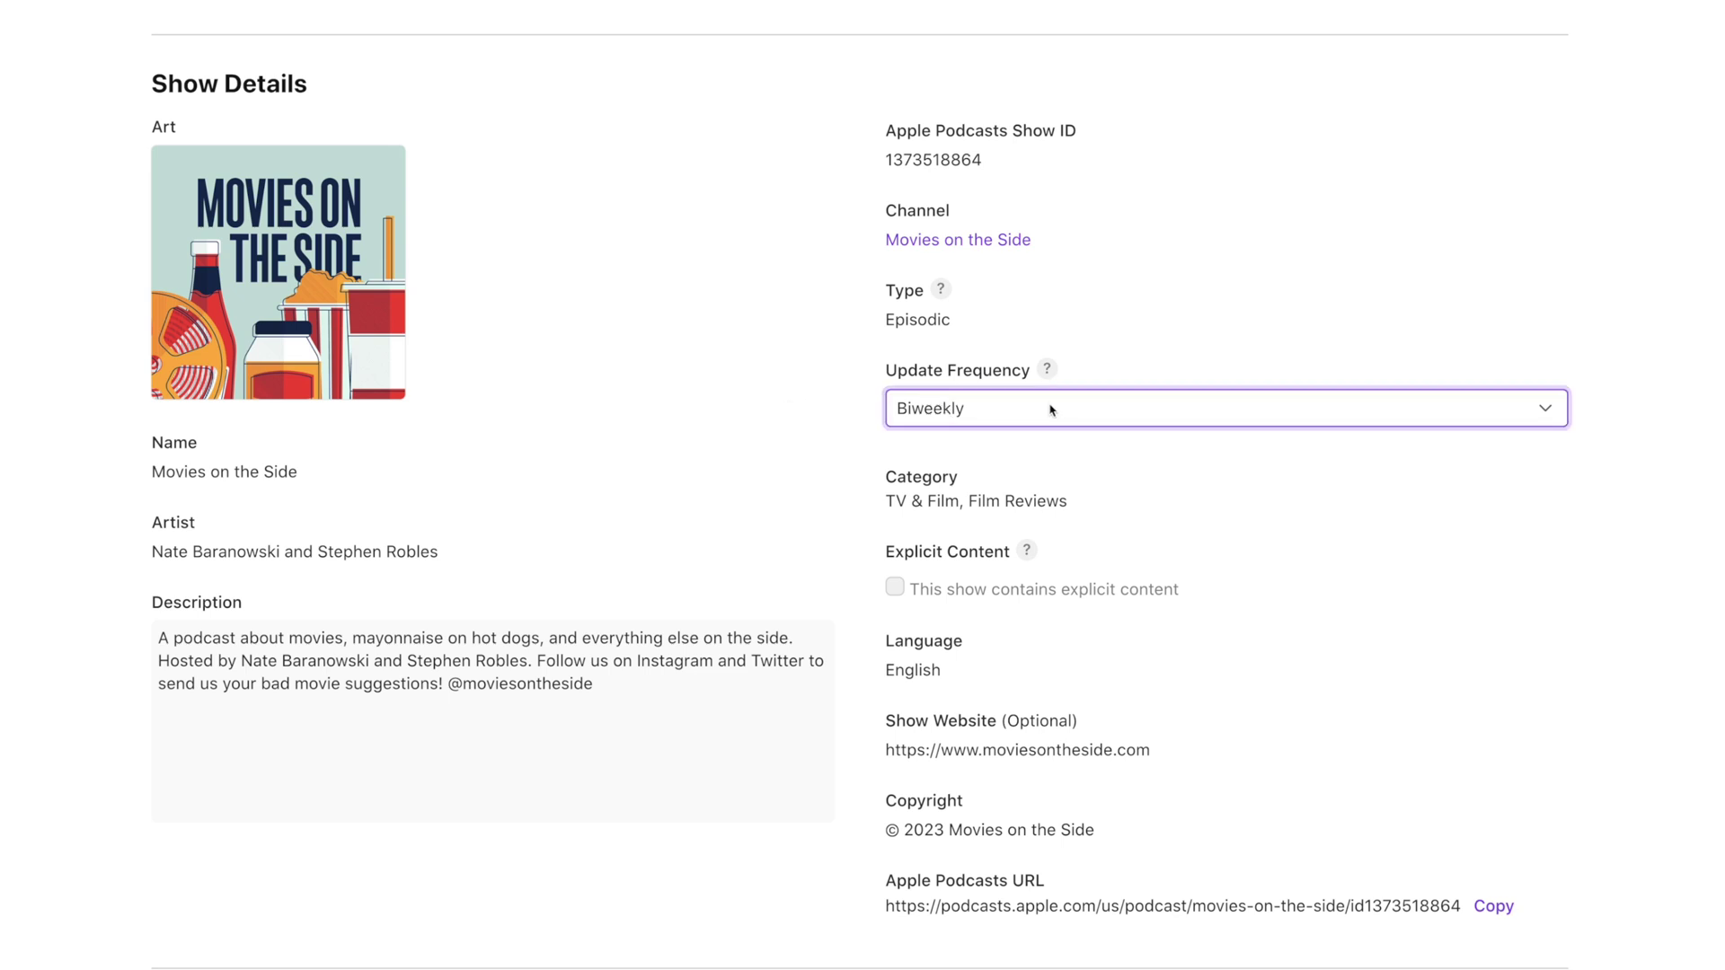
left_click(1058, 410)
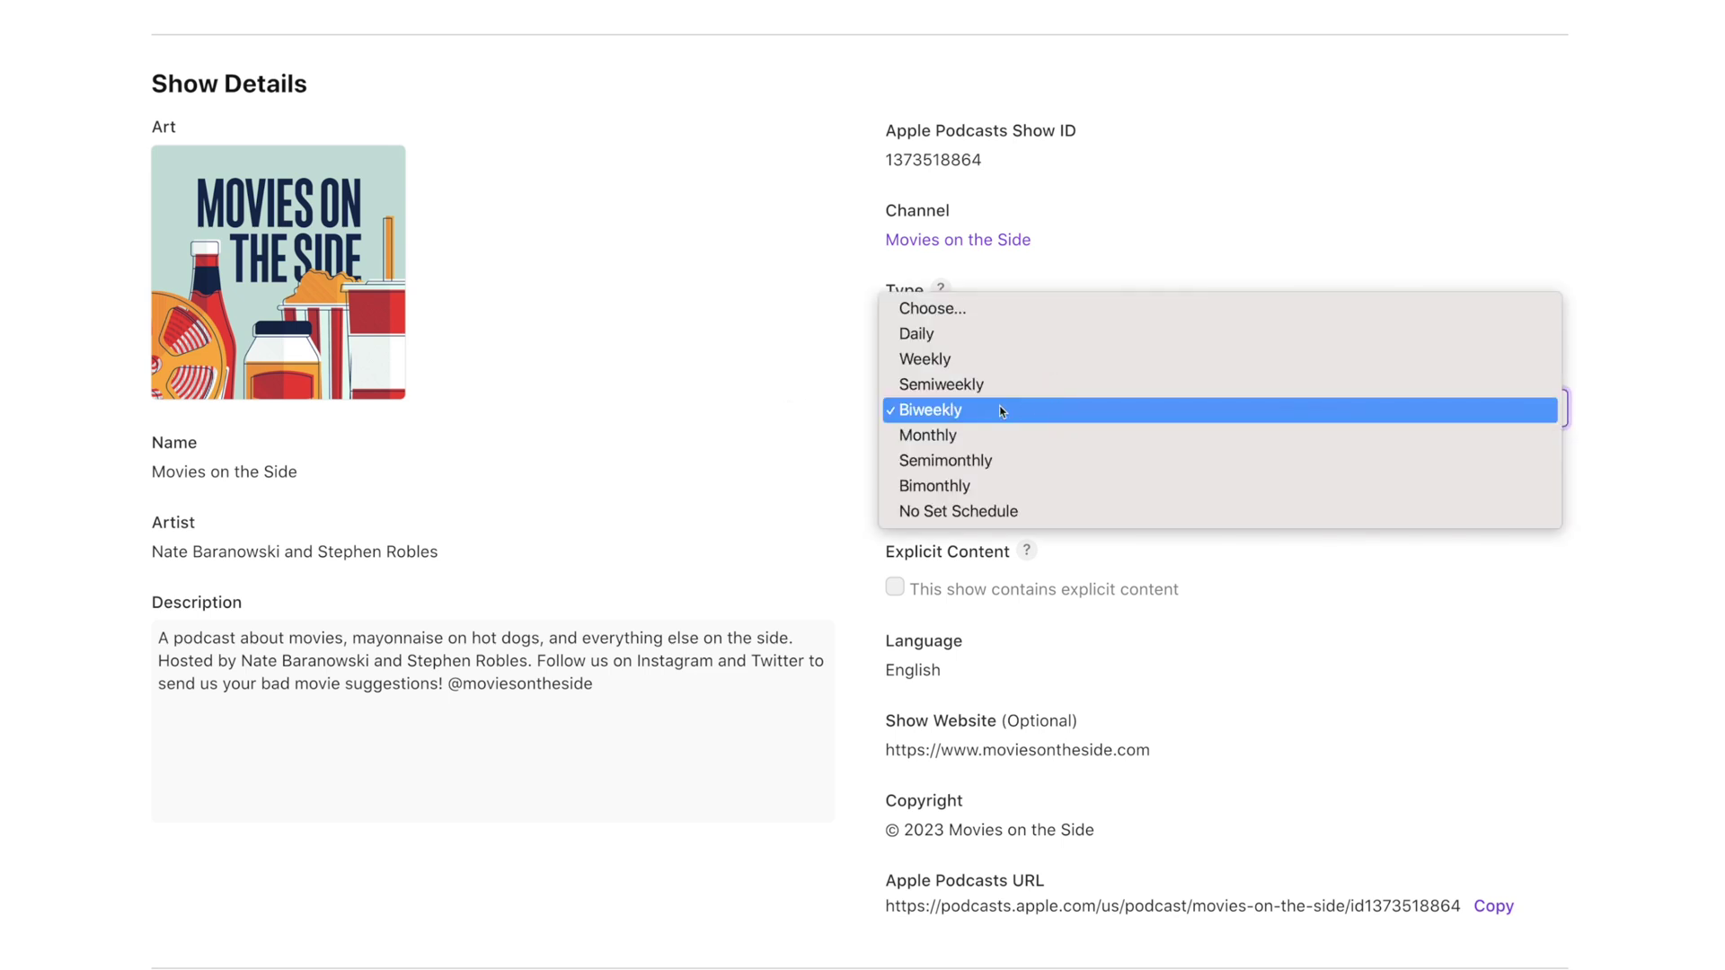
left_click(846, 404)
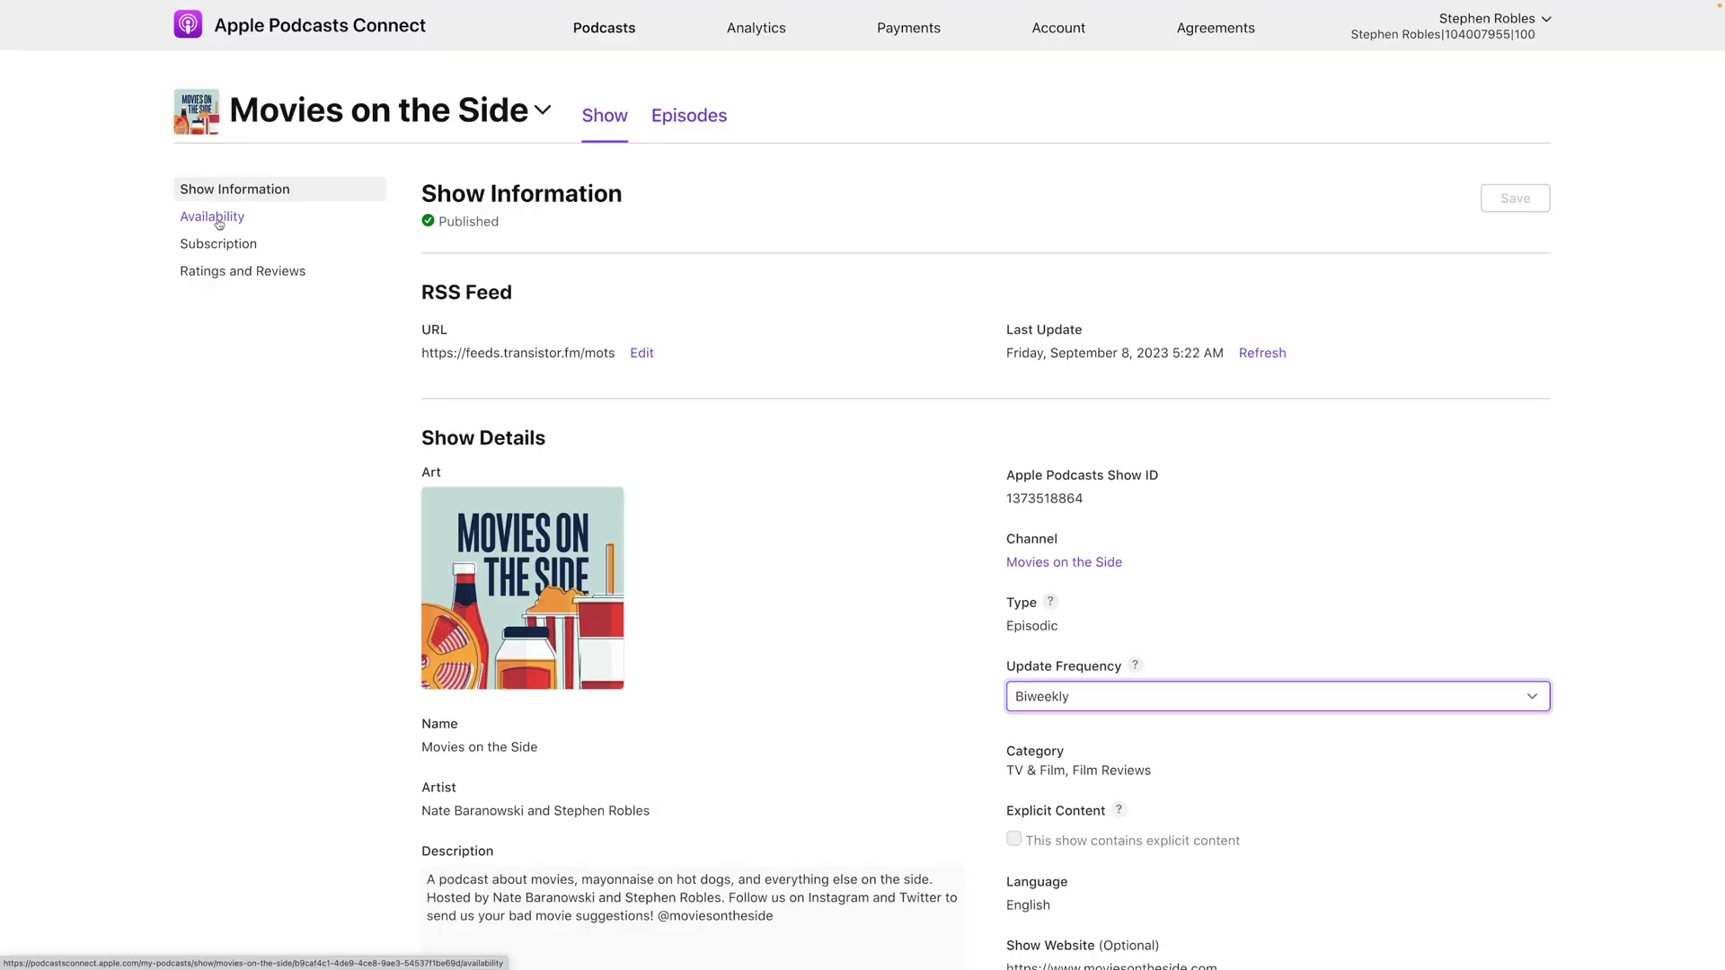
left_click(213, 217)
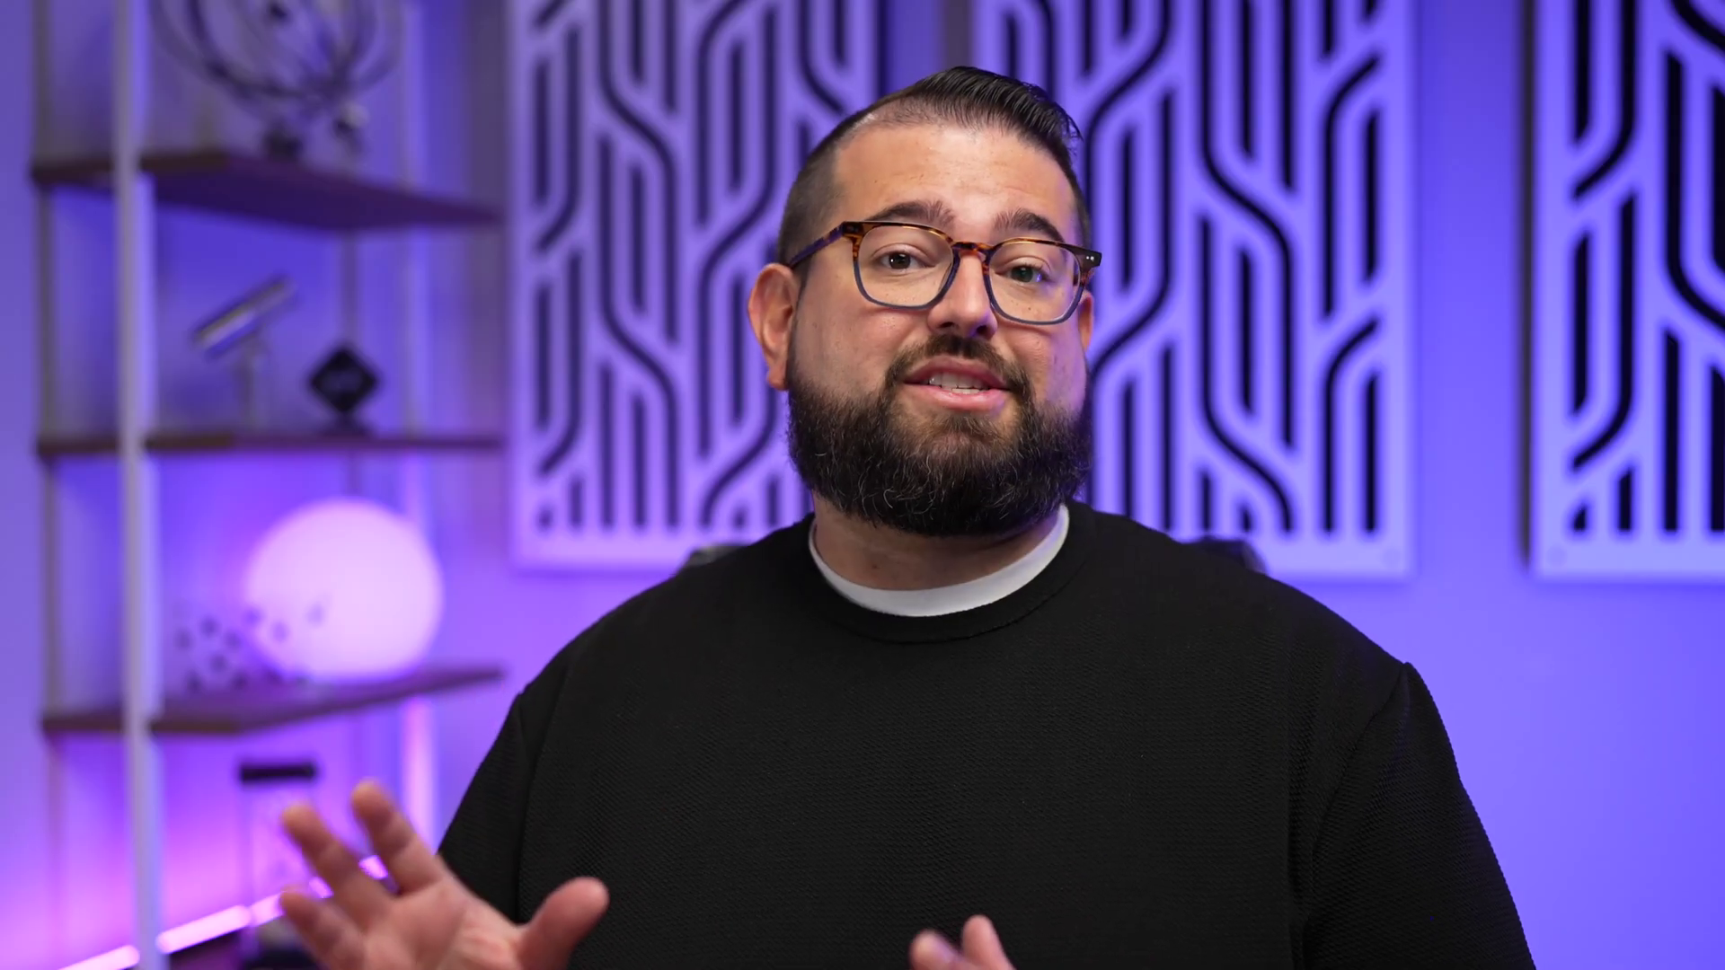
Review the MOTS Bonus Episodes subscription page, then the show's 4.7-star ratings and reviews.
left_click(236, 246)
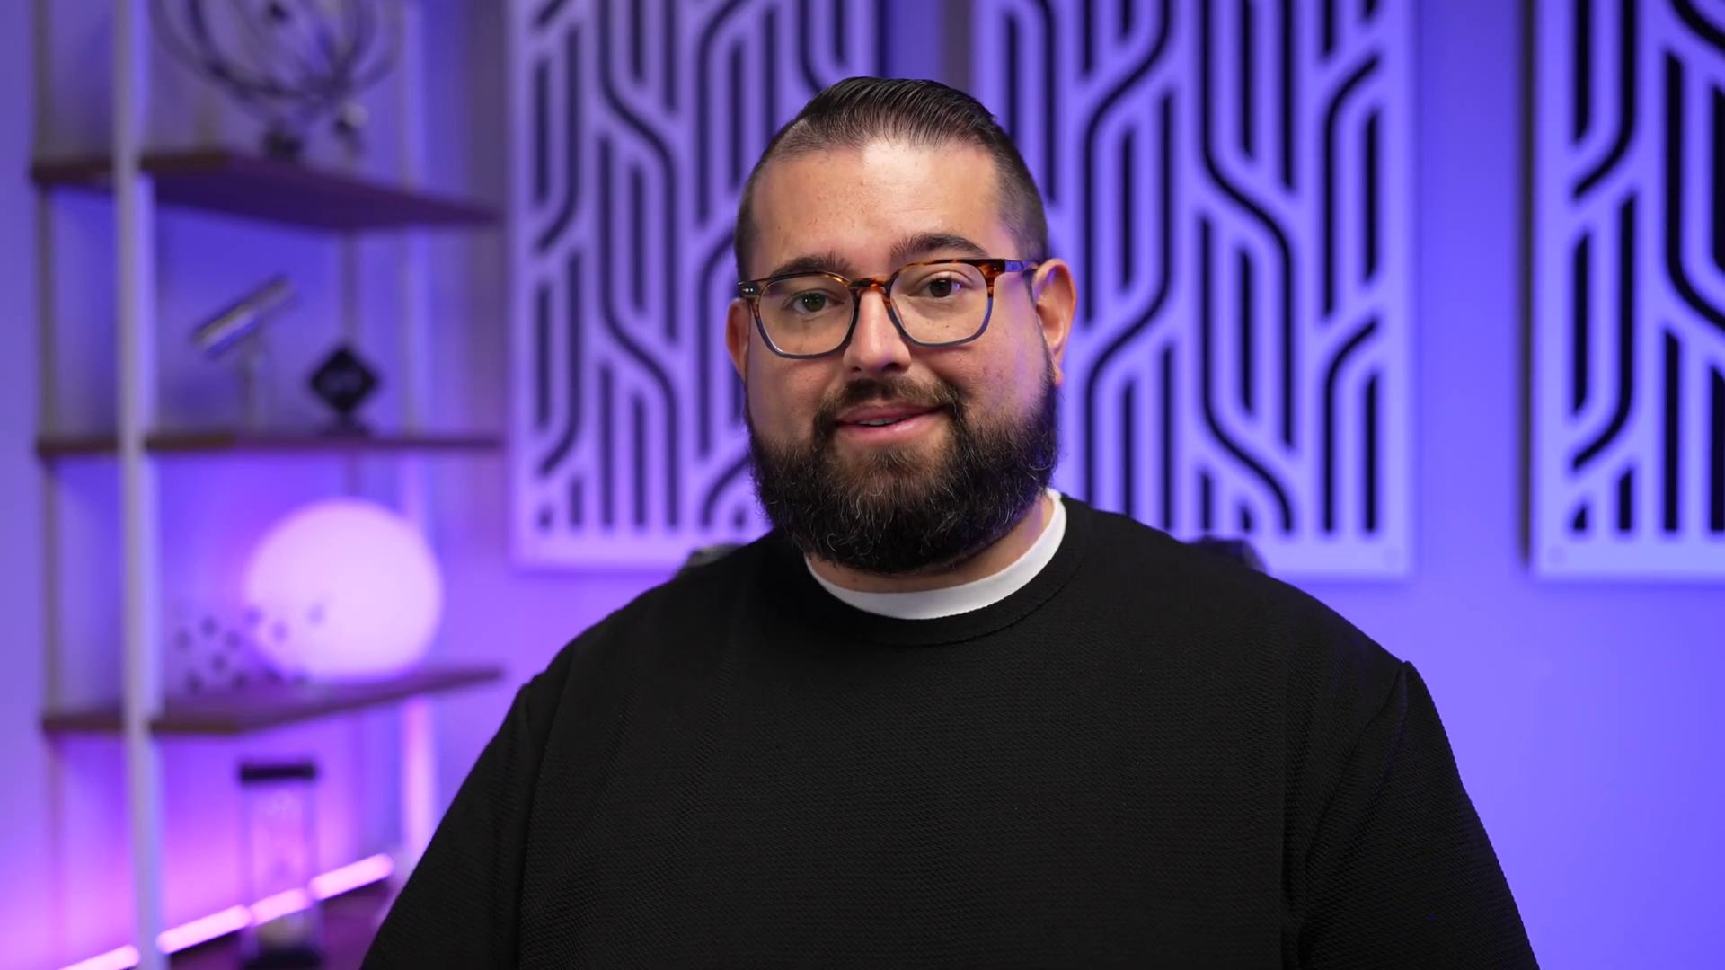
left_click(278, 273)
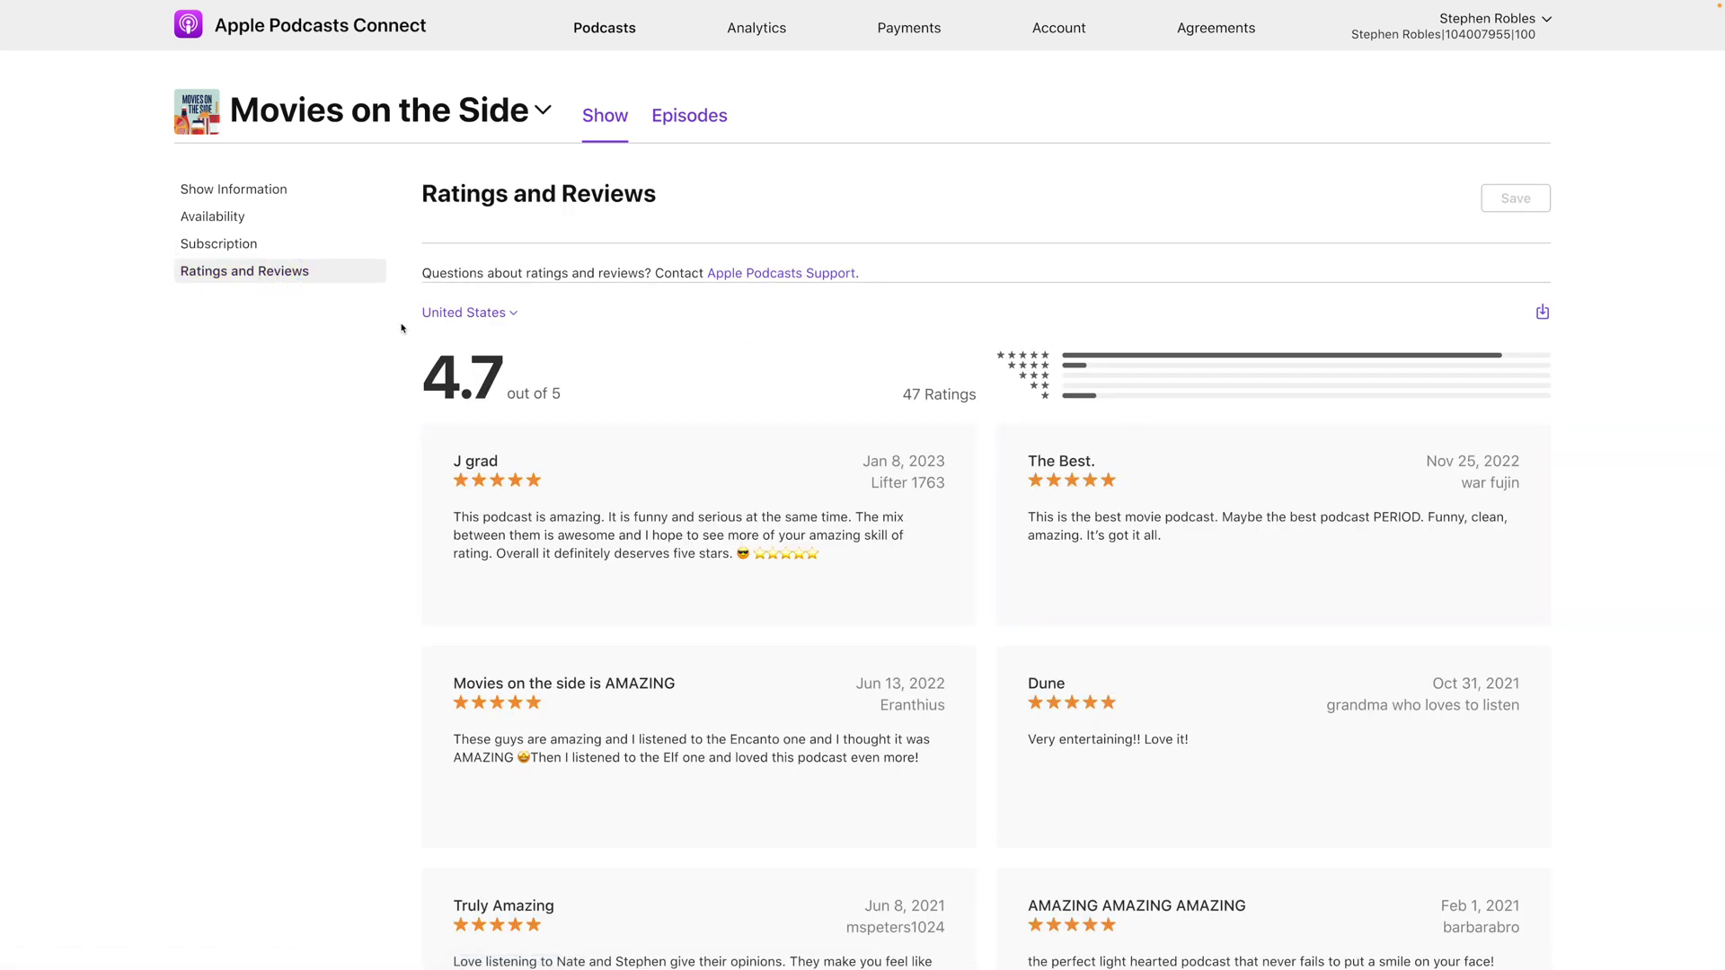
Return to the Movies on the Side show information and list its episodes.
left_click(575, 136)
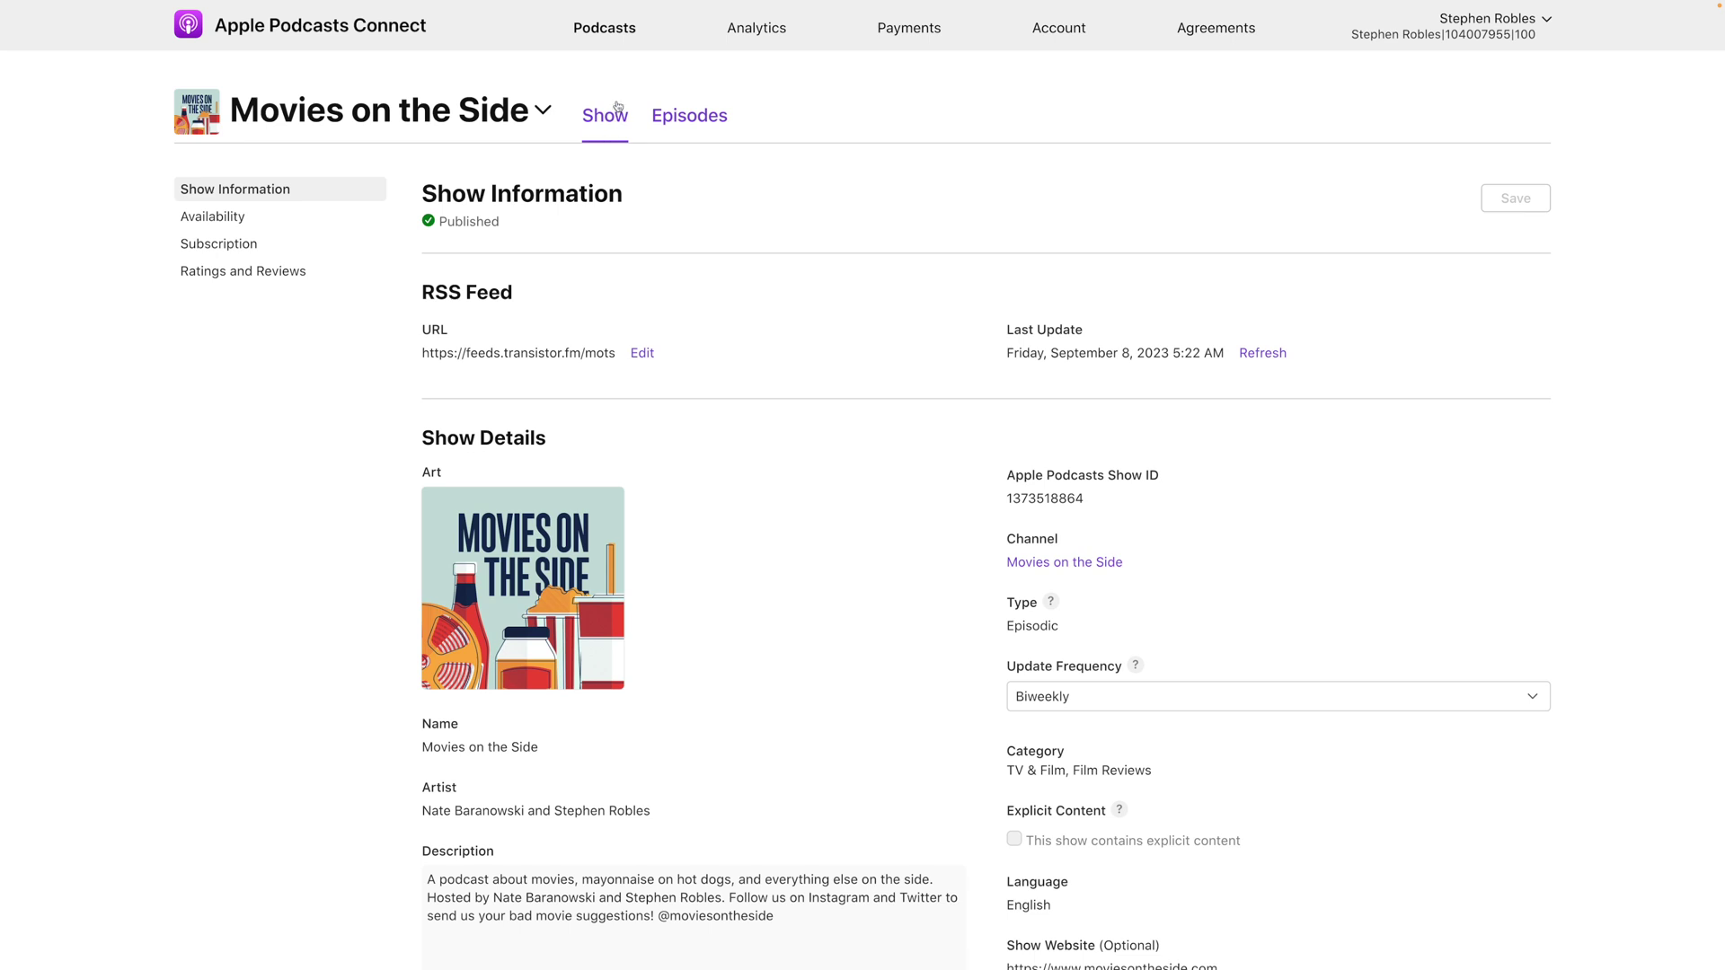
left_click(701, 121)
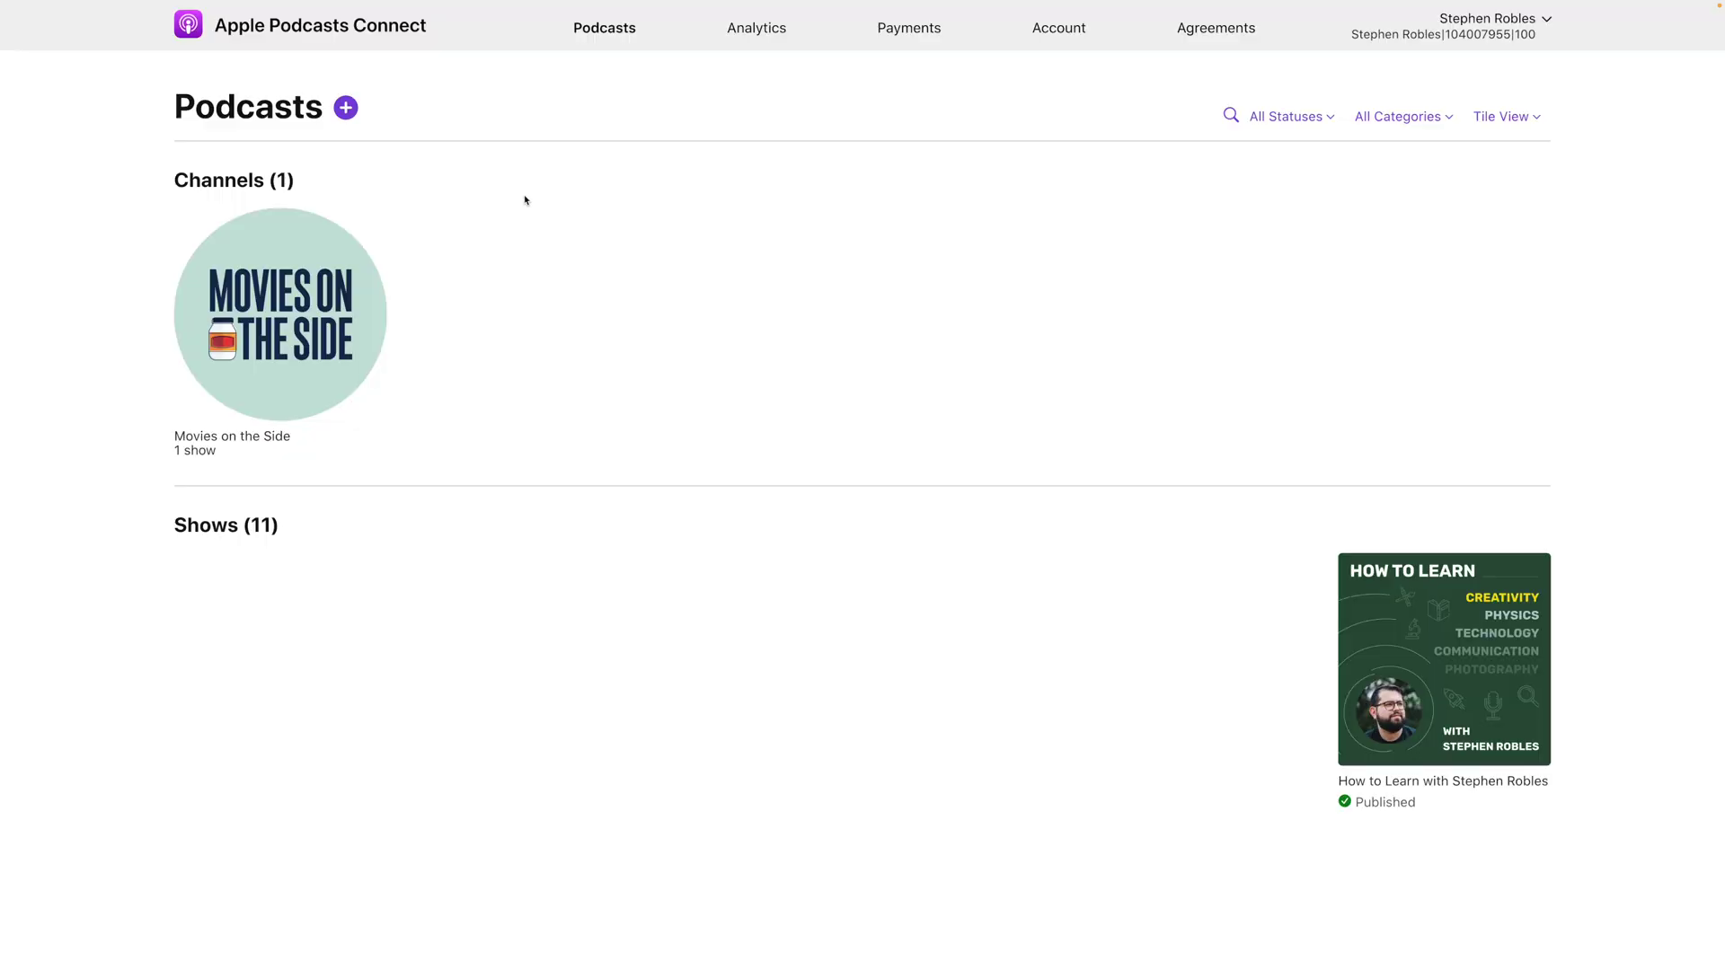
Add a new channel named Bearded Teacher and review its 3000 x 3000 artwork requirements.
left_click(345, 108)
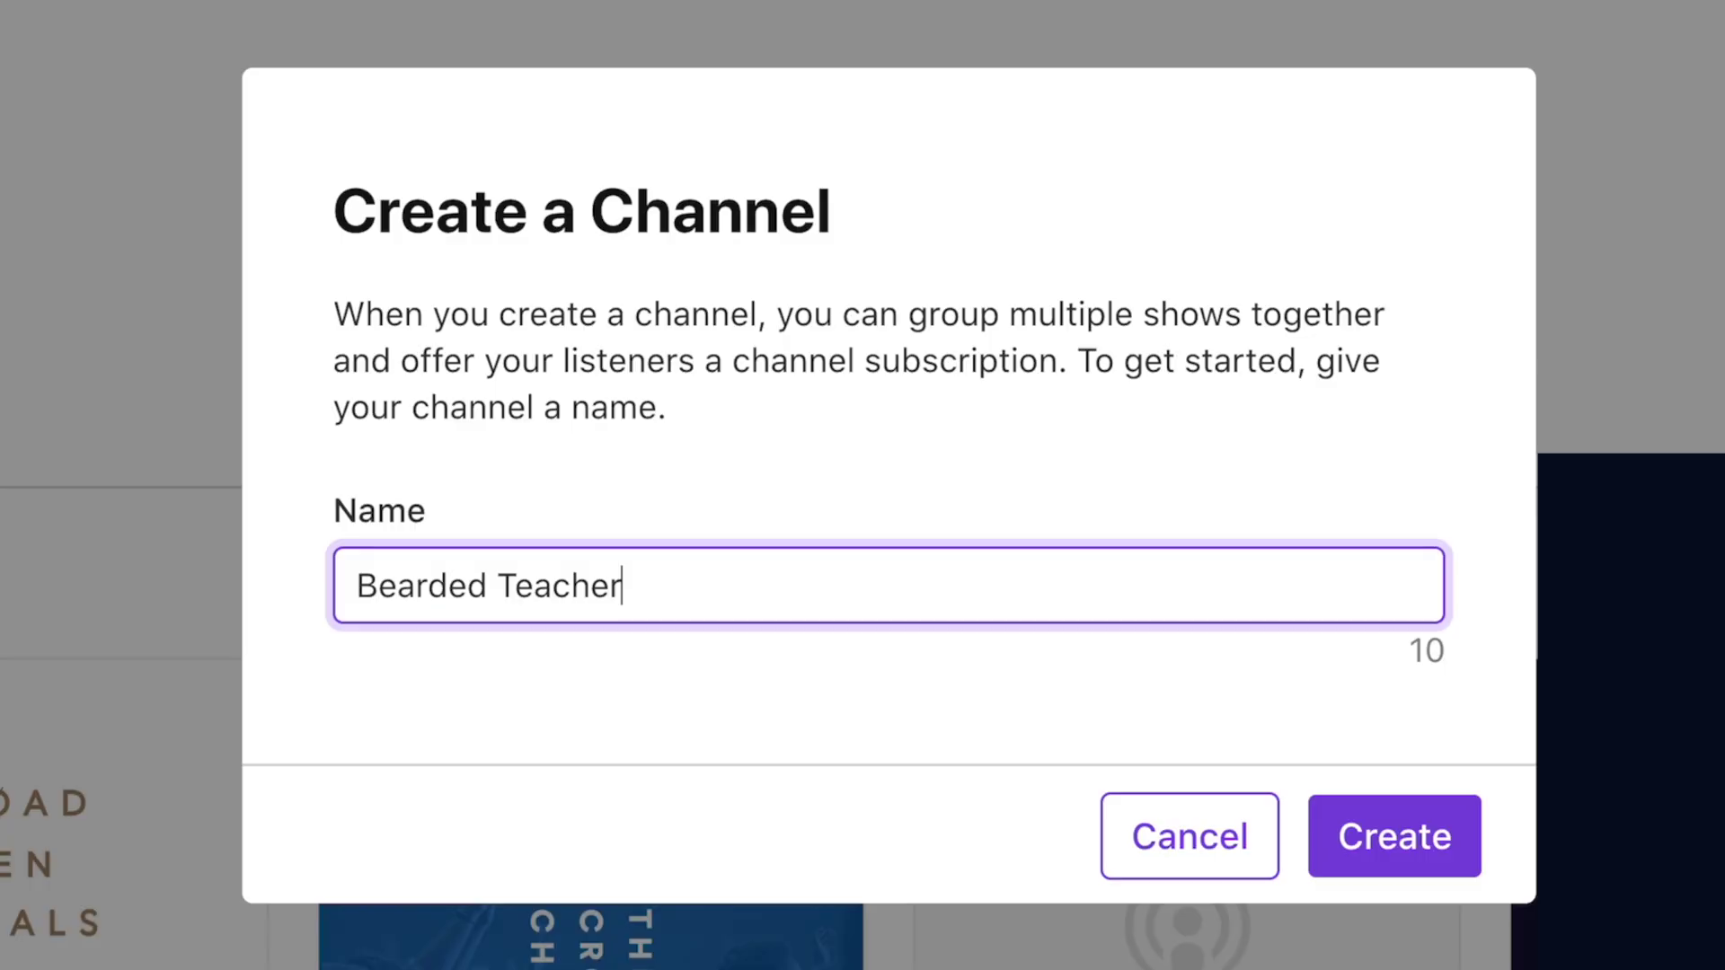
left_click(1270, 850)
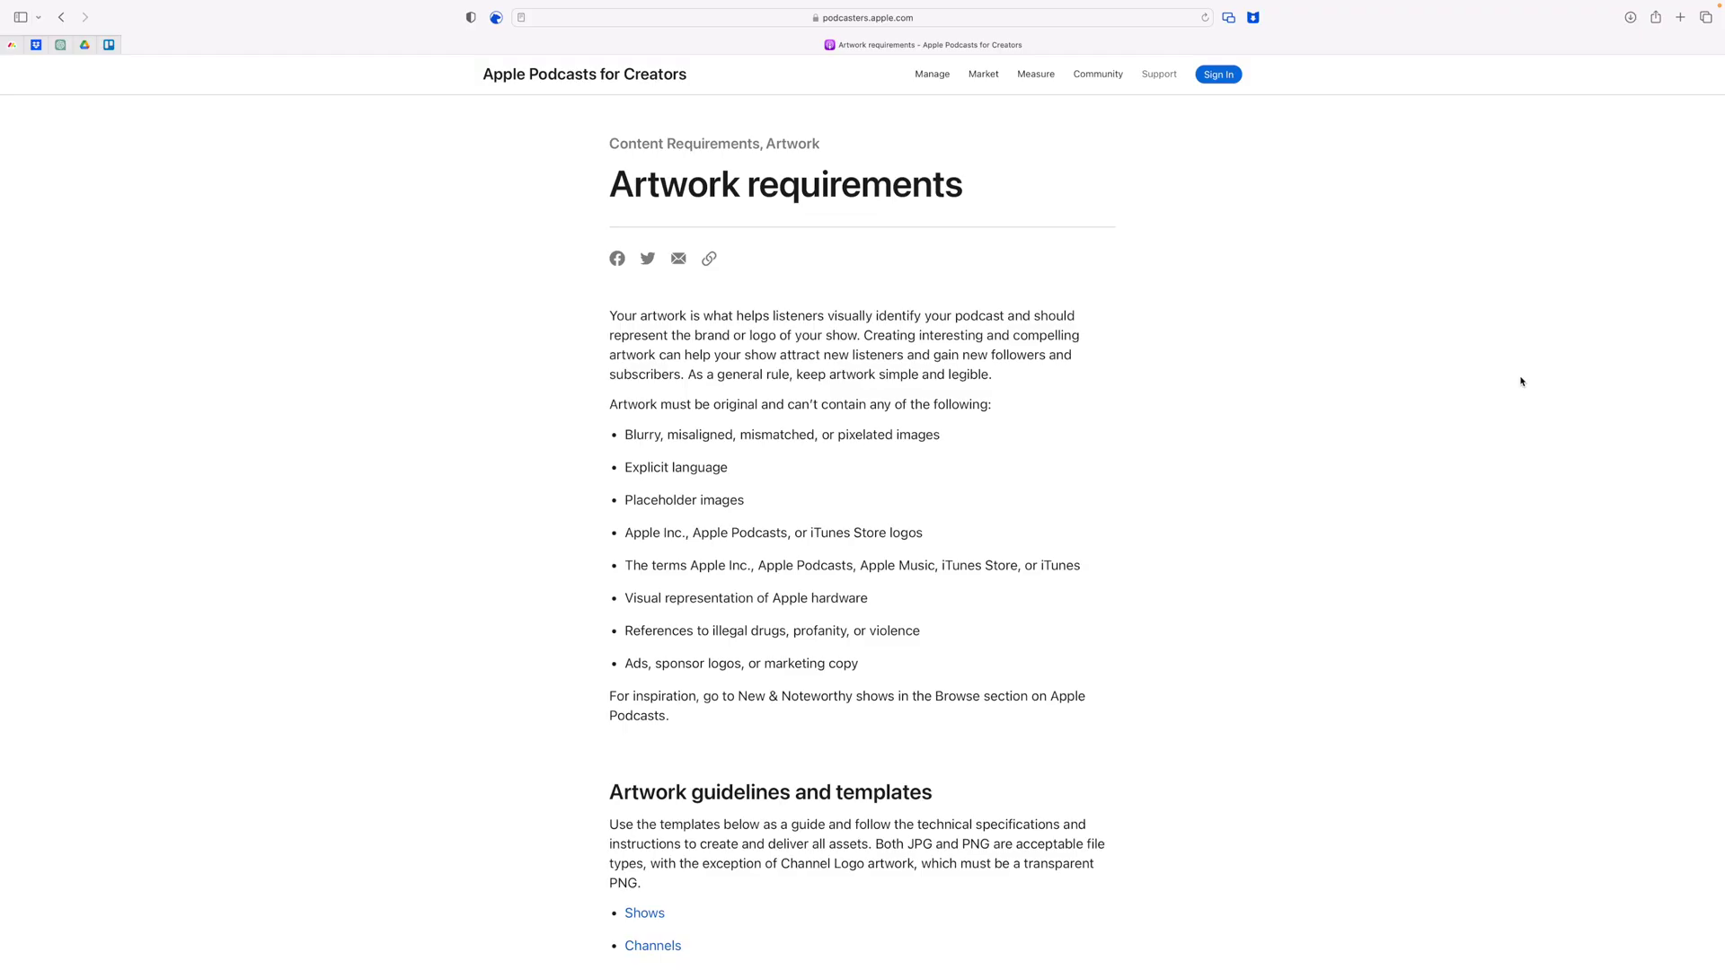
scroll(1521, 380, "down", 10)
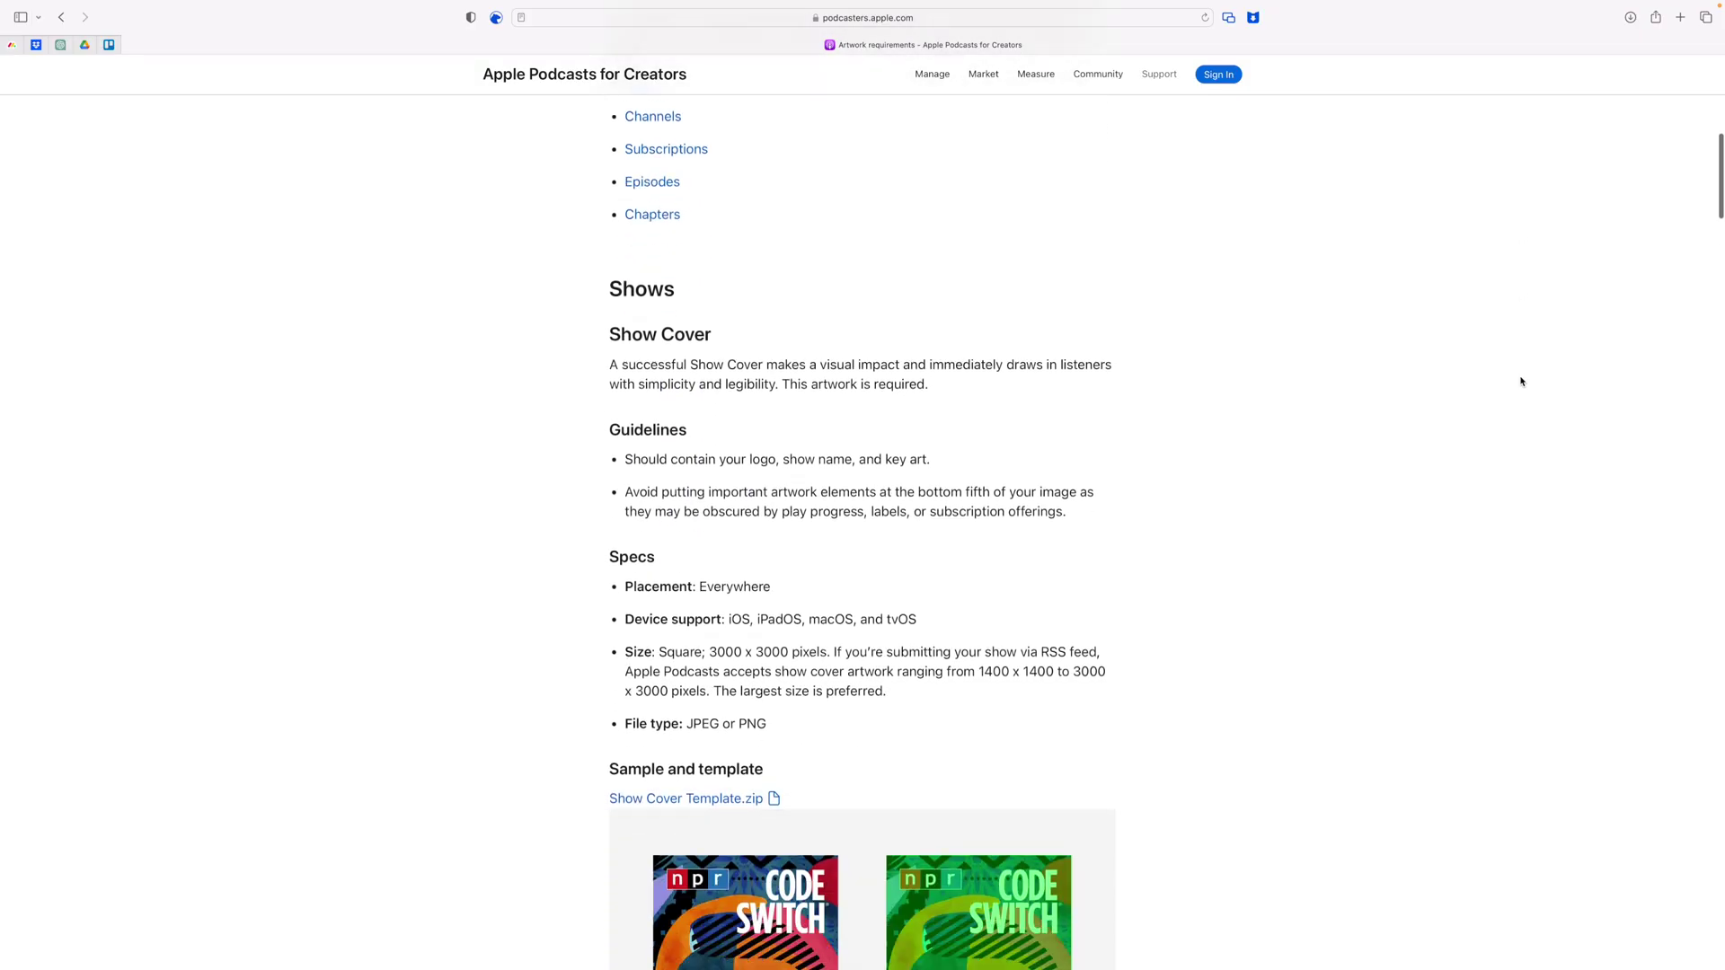
scroll(1522, 381, "down", 5)
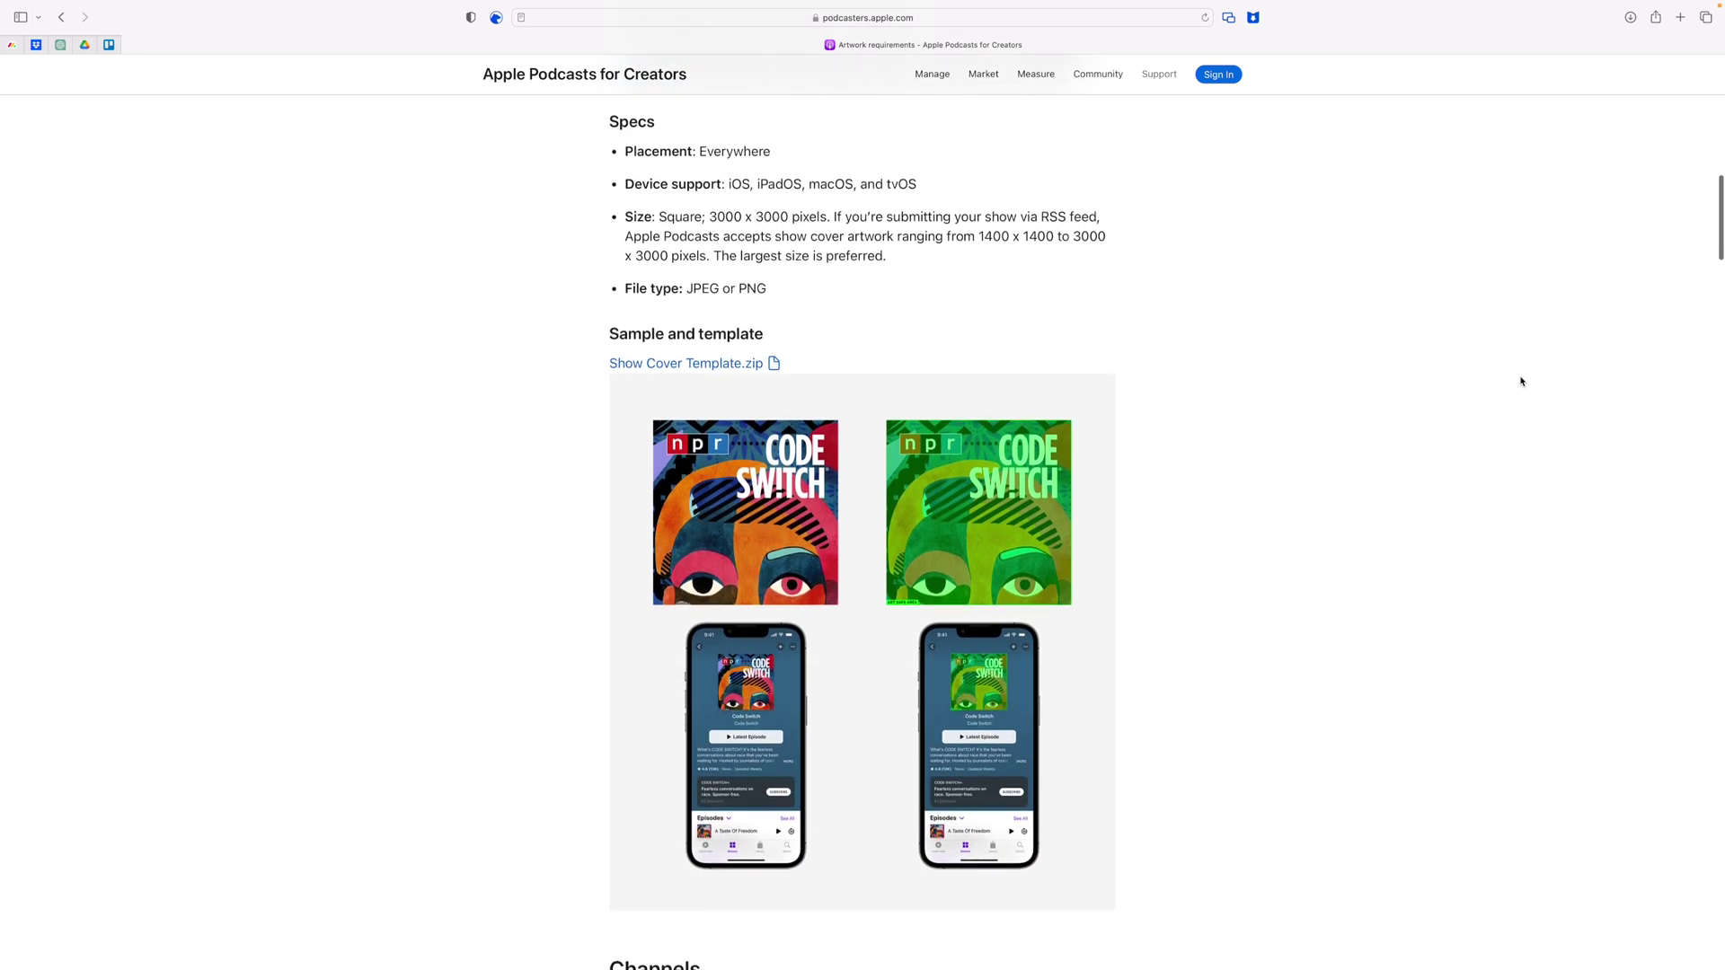
scroll(1521, 381, "down", 14)
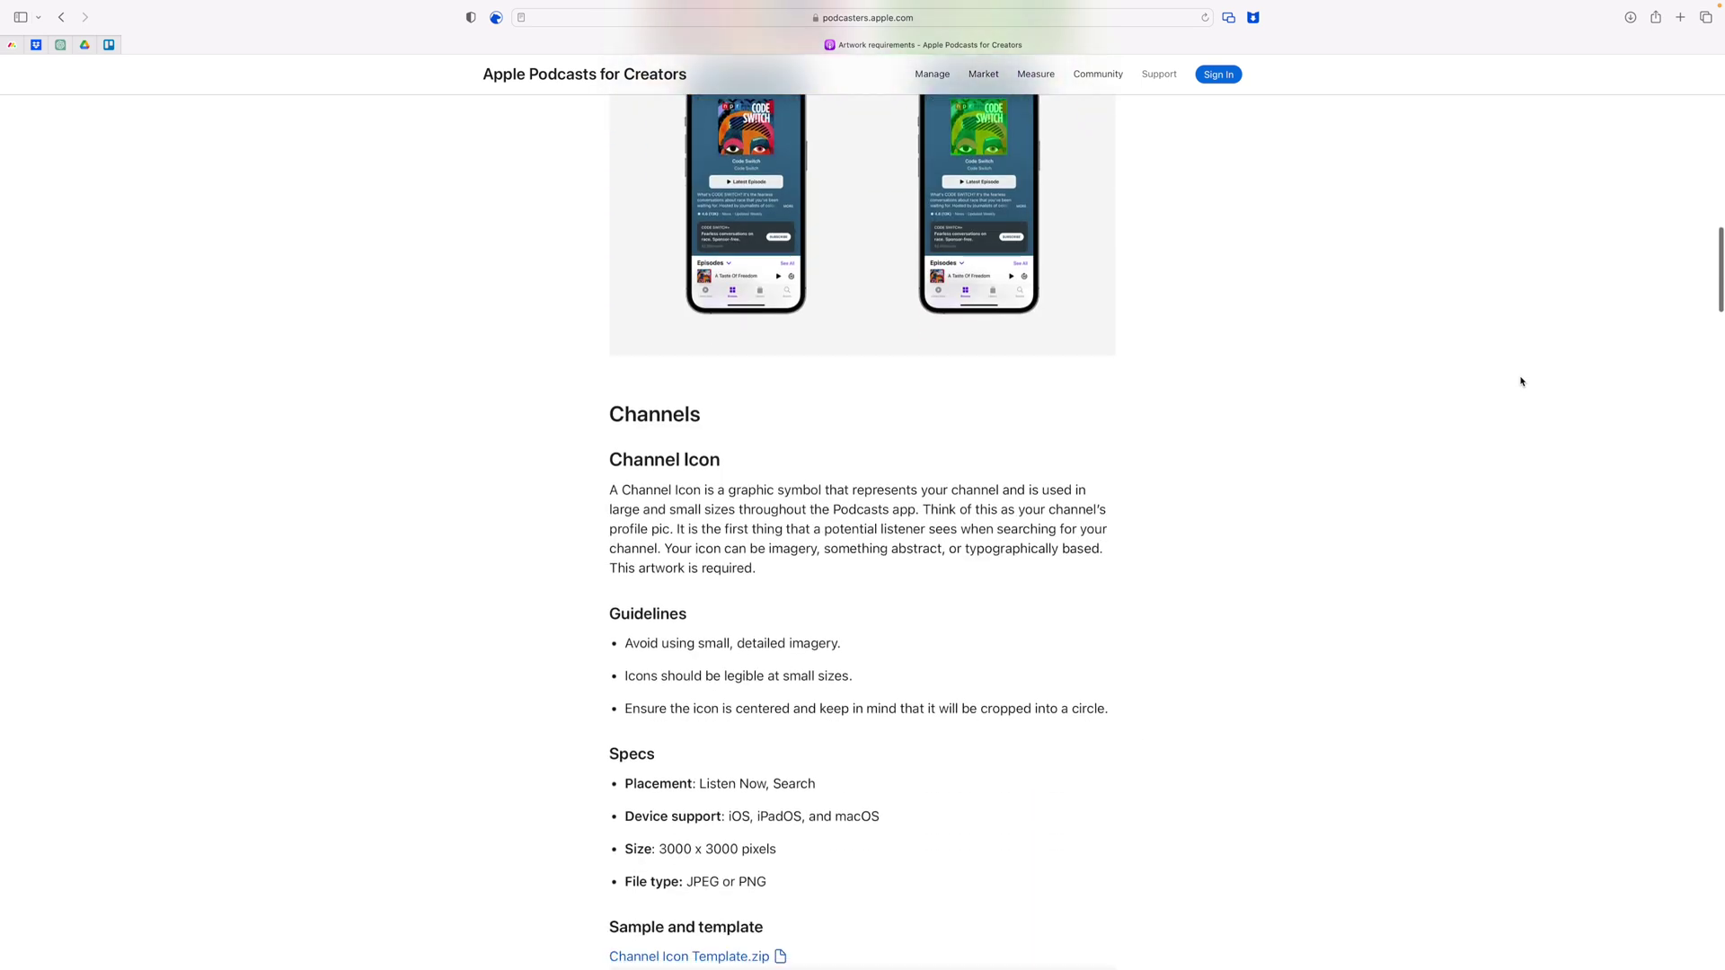
scroll(1521, 381, "down", 2)
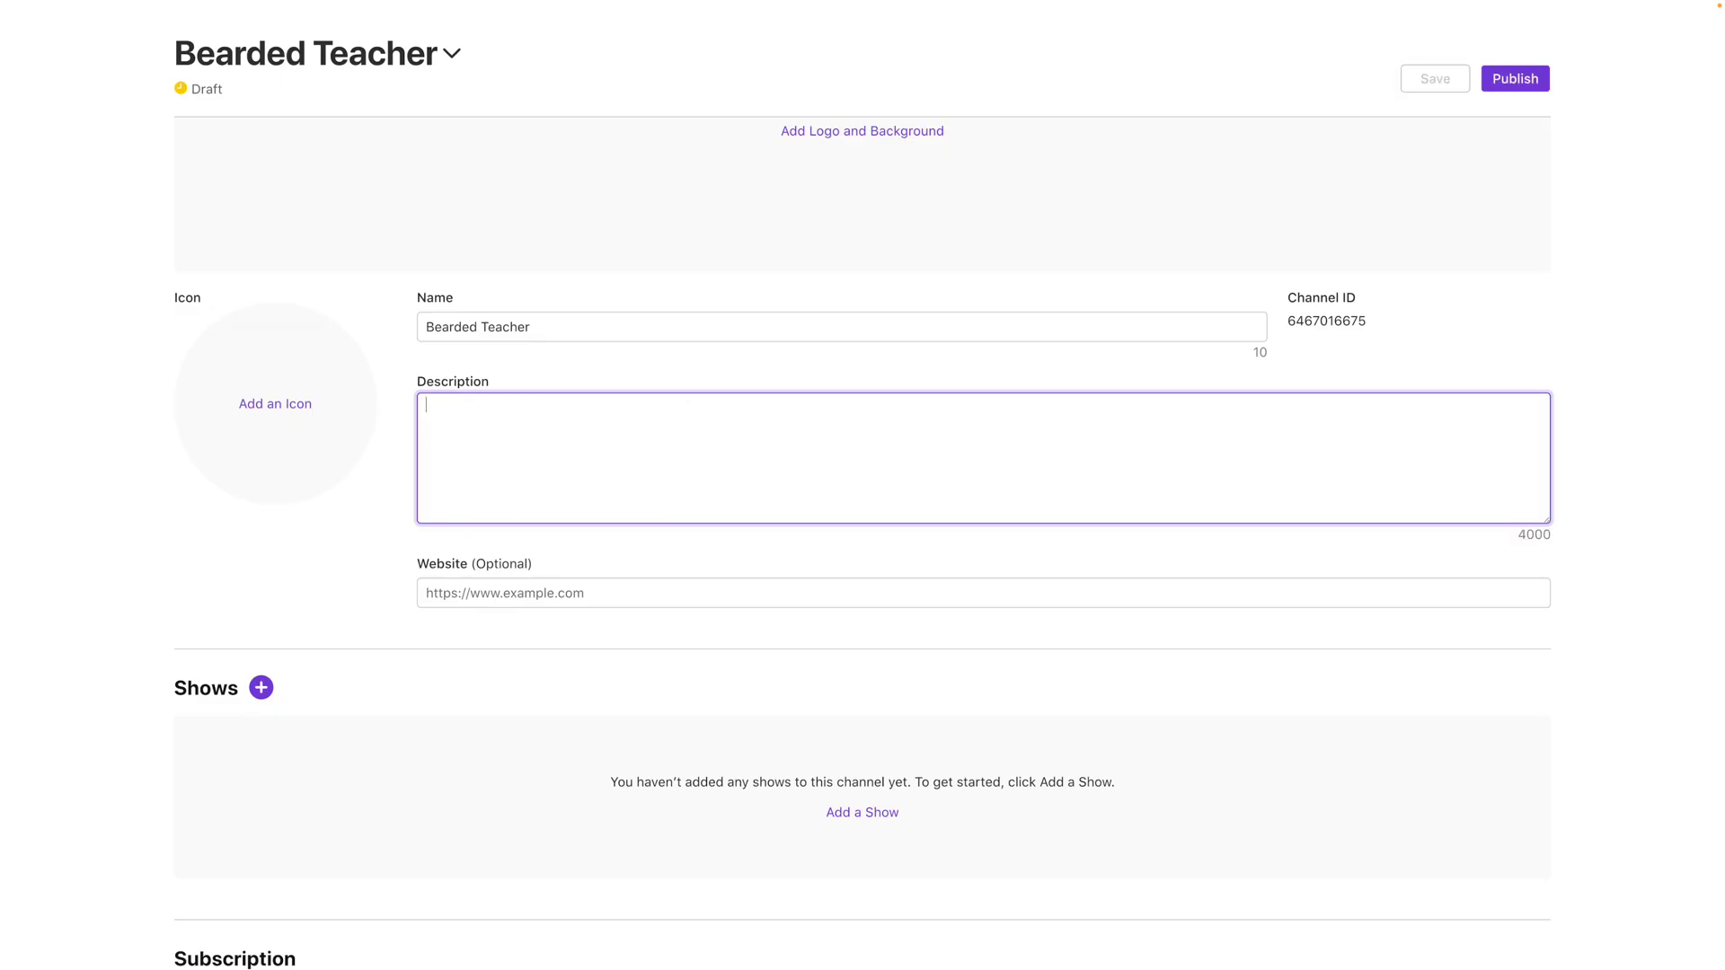
Paste placeholder text as the Bearded Teacher channel description and move to the website field.
type("Lorem ipsum dolor sit amet, consectetuer adipiscing elit, sed diam nonummy nibh euismod tincidunt ut laoreet dolore magna aliquam erat volutpat. Ut wisi enim ad minim veniam, quis nostrud exerci tation ullamcorper suscipit lobortis nisl ut aliquip ex ea commodo consequat. Duis autem vel eum iriure dolor in hendrerit in vulputate velit esse molestie consequat, vel illum dolore eu feugiat nulla facilisis at vero eros et accumsan et iusto odio dignissim qui blandit praesent luptatum zzril delenit augue duis dolore te feugait nulla facilisi.")
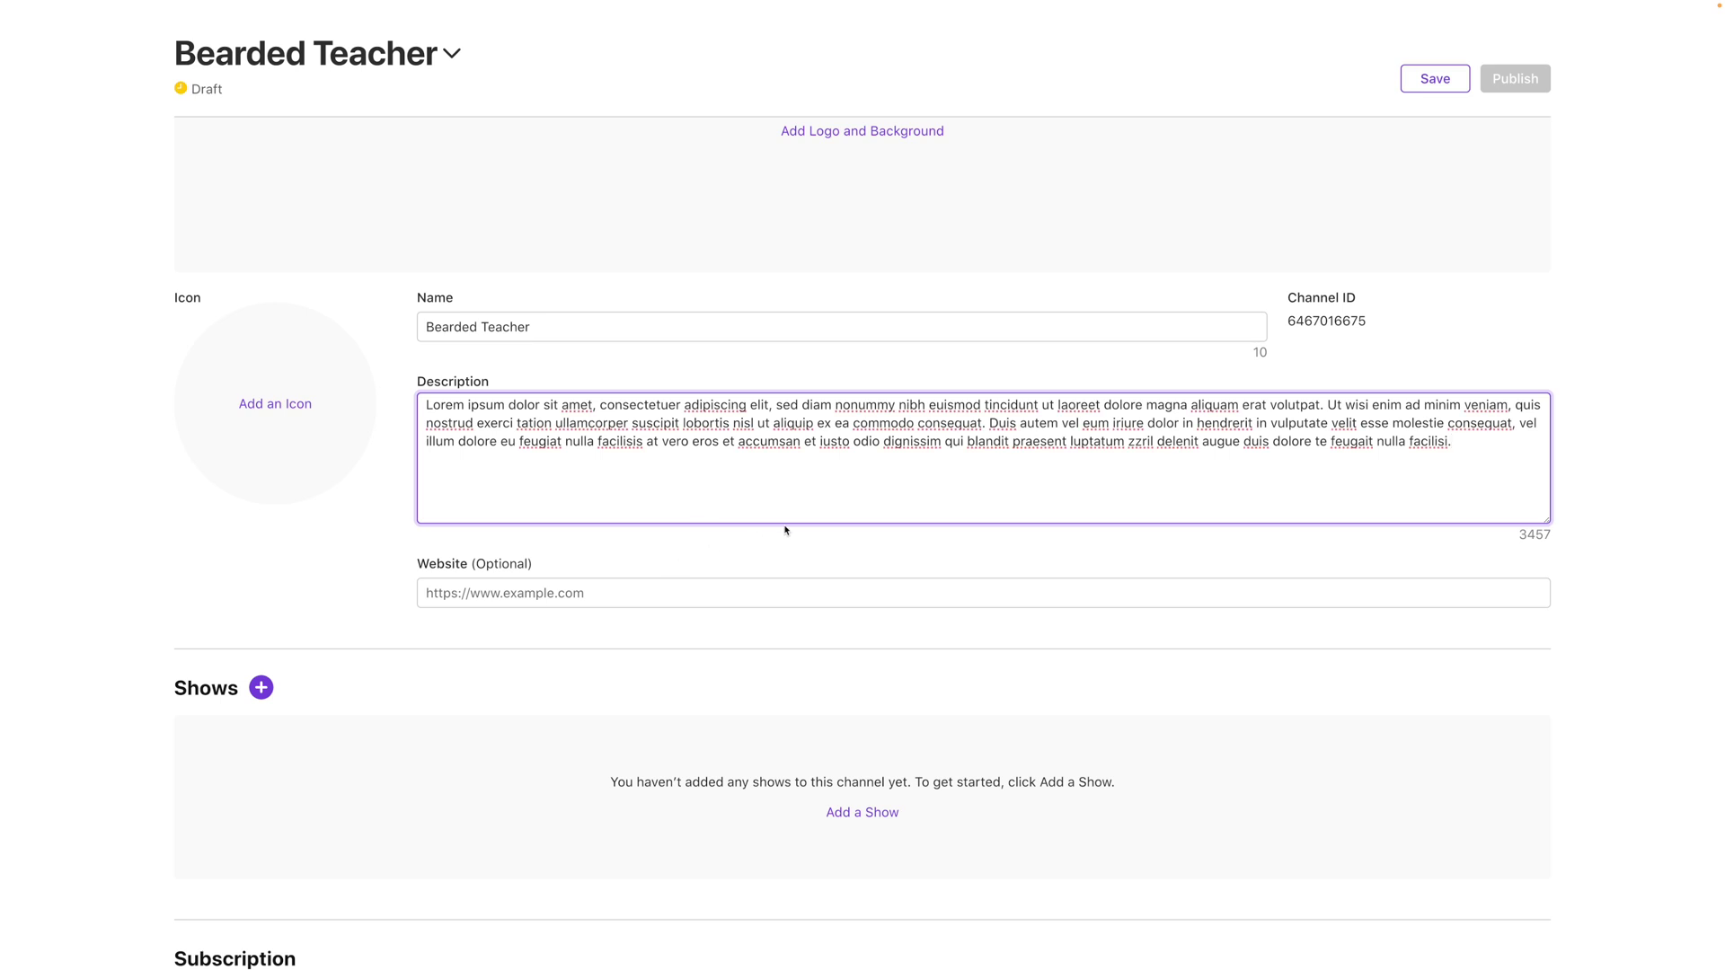
scroll(820, 481, "down", 3)
left_click(509, 468)
scroll(873, 496, "down", 2)
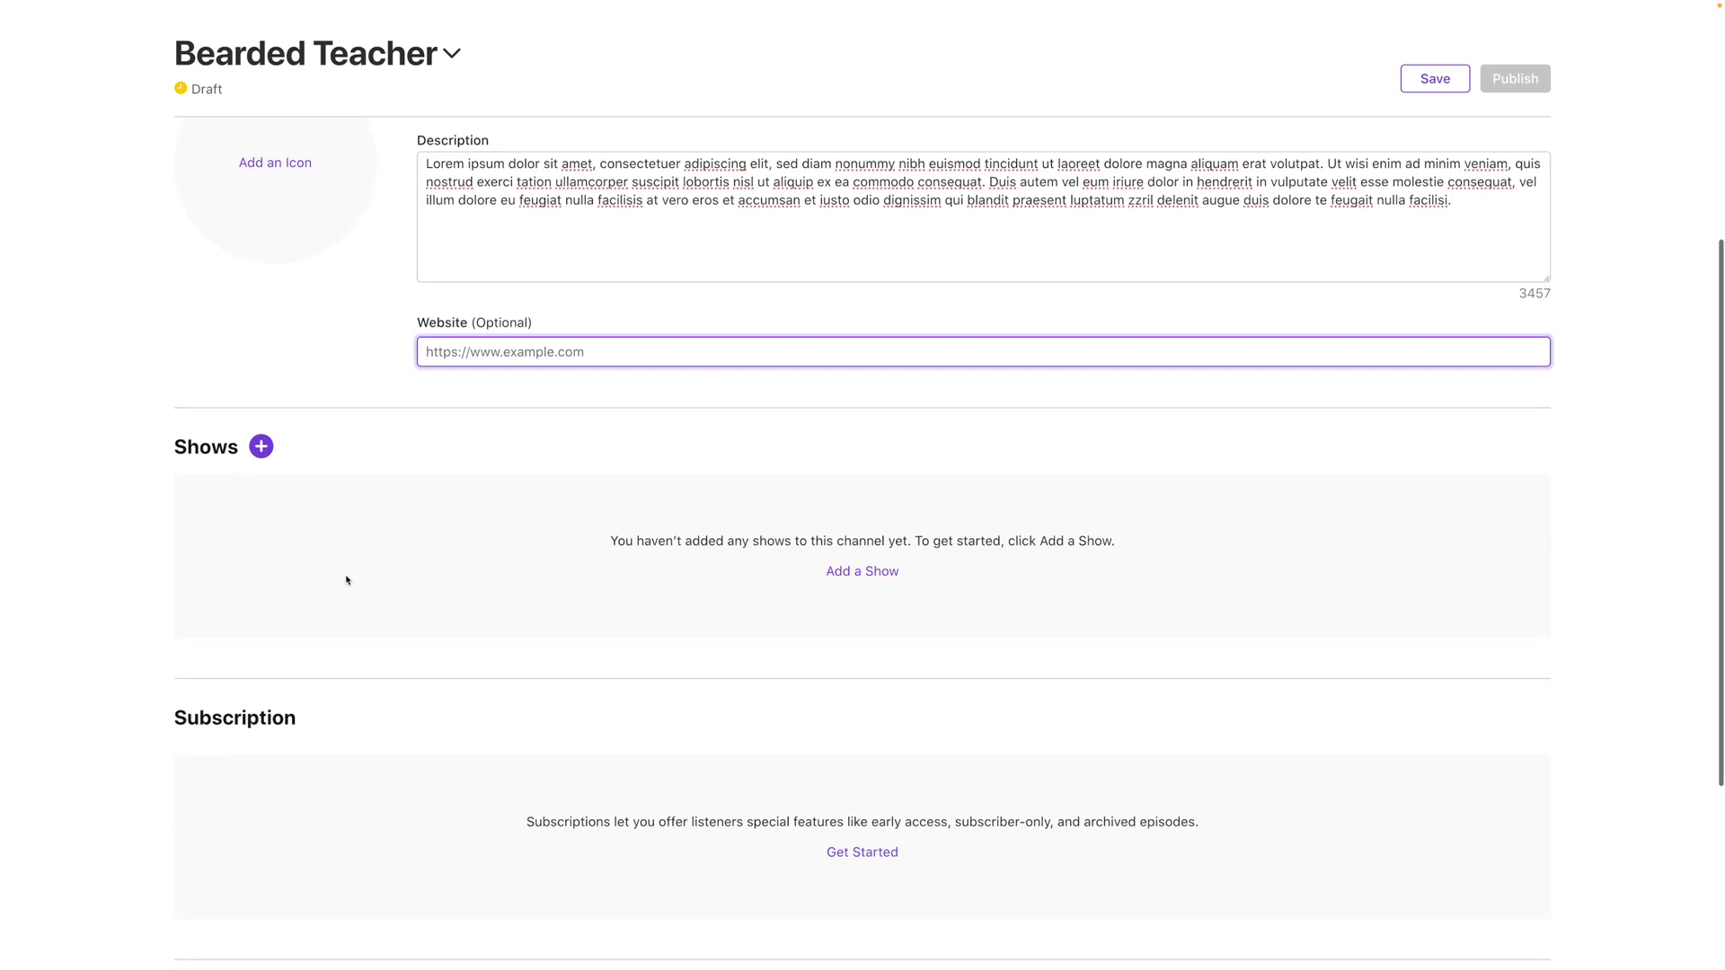
Add a show to the Bearded Teacher channel and start setting up its subscription.
left_click(870, 581)
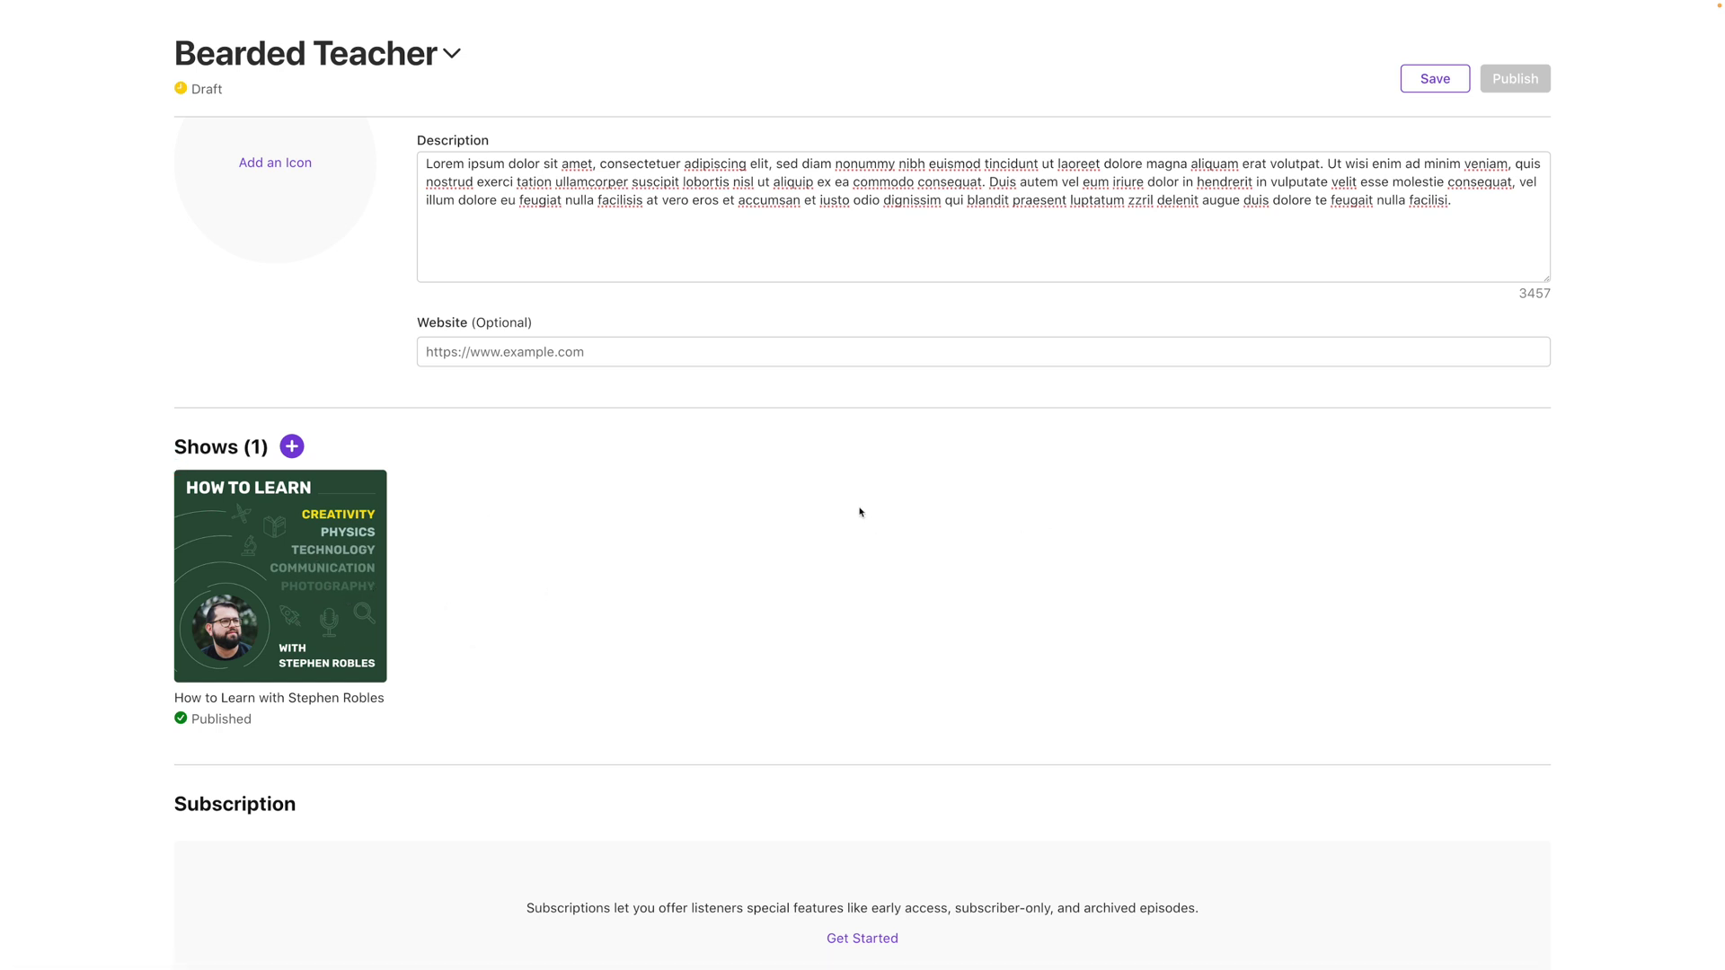
scroll(860, 512, "down", 4)
left_click(872, 634)
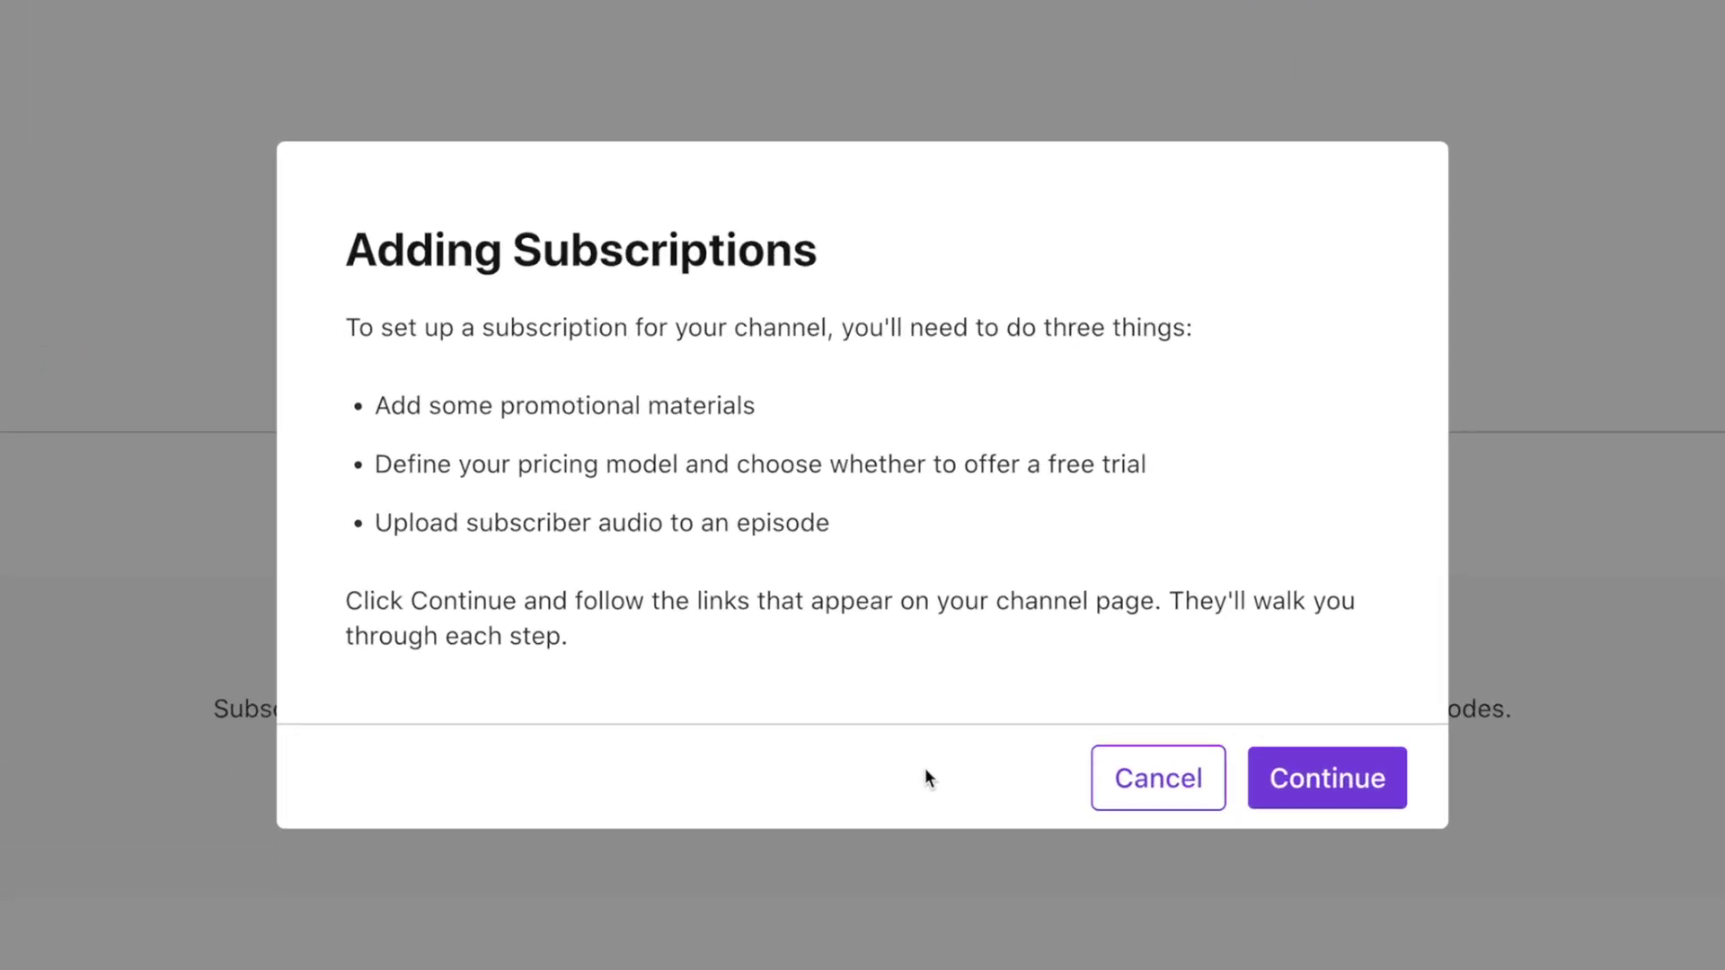
Continue past Adding Subscriptions and review the $2.49 monthly, $24.99 yearly pricing and 3-day trial.
left_click(1340, 775)
scroll(250, 550, "down", 8)
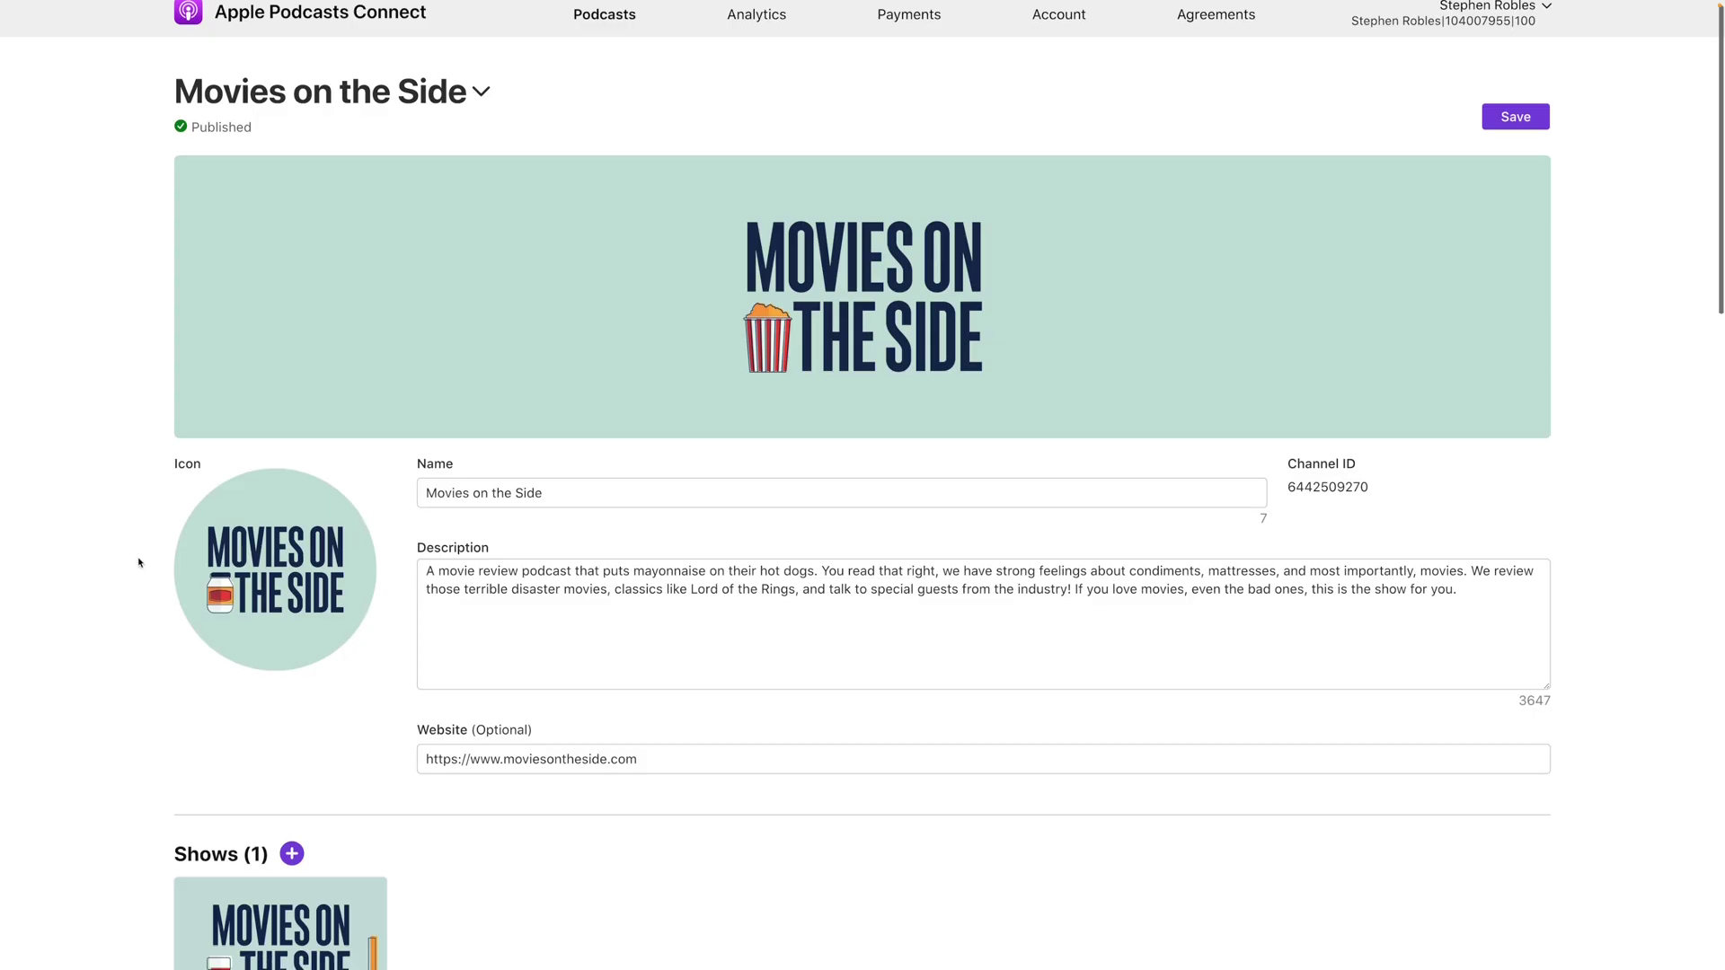
scroll(881, 342, "down", 4)
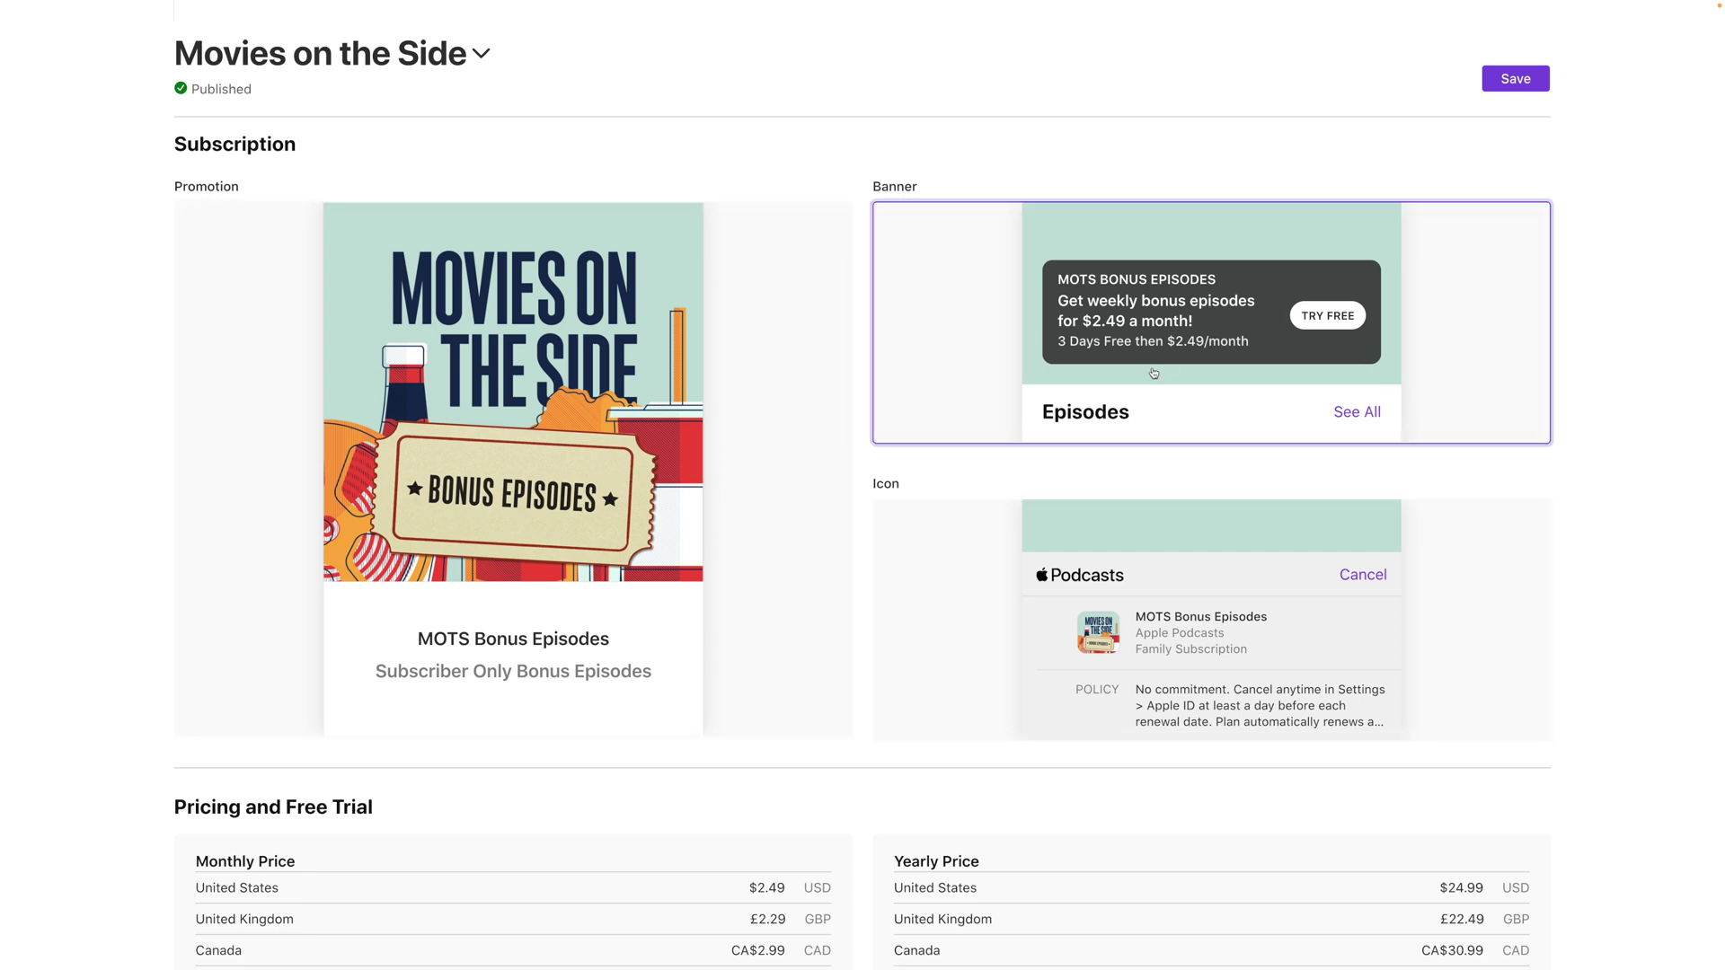
scroll(1156, 373, "down", 6)
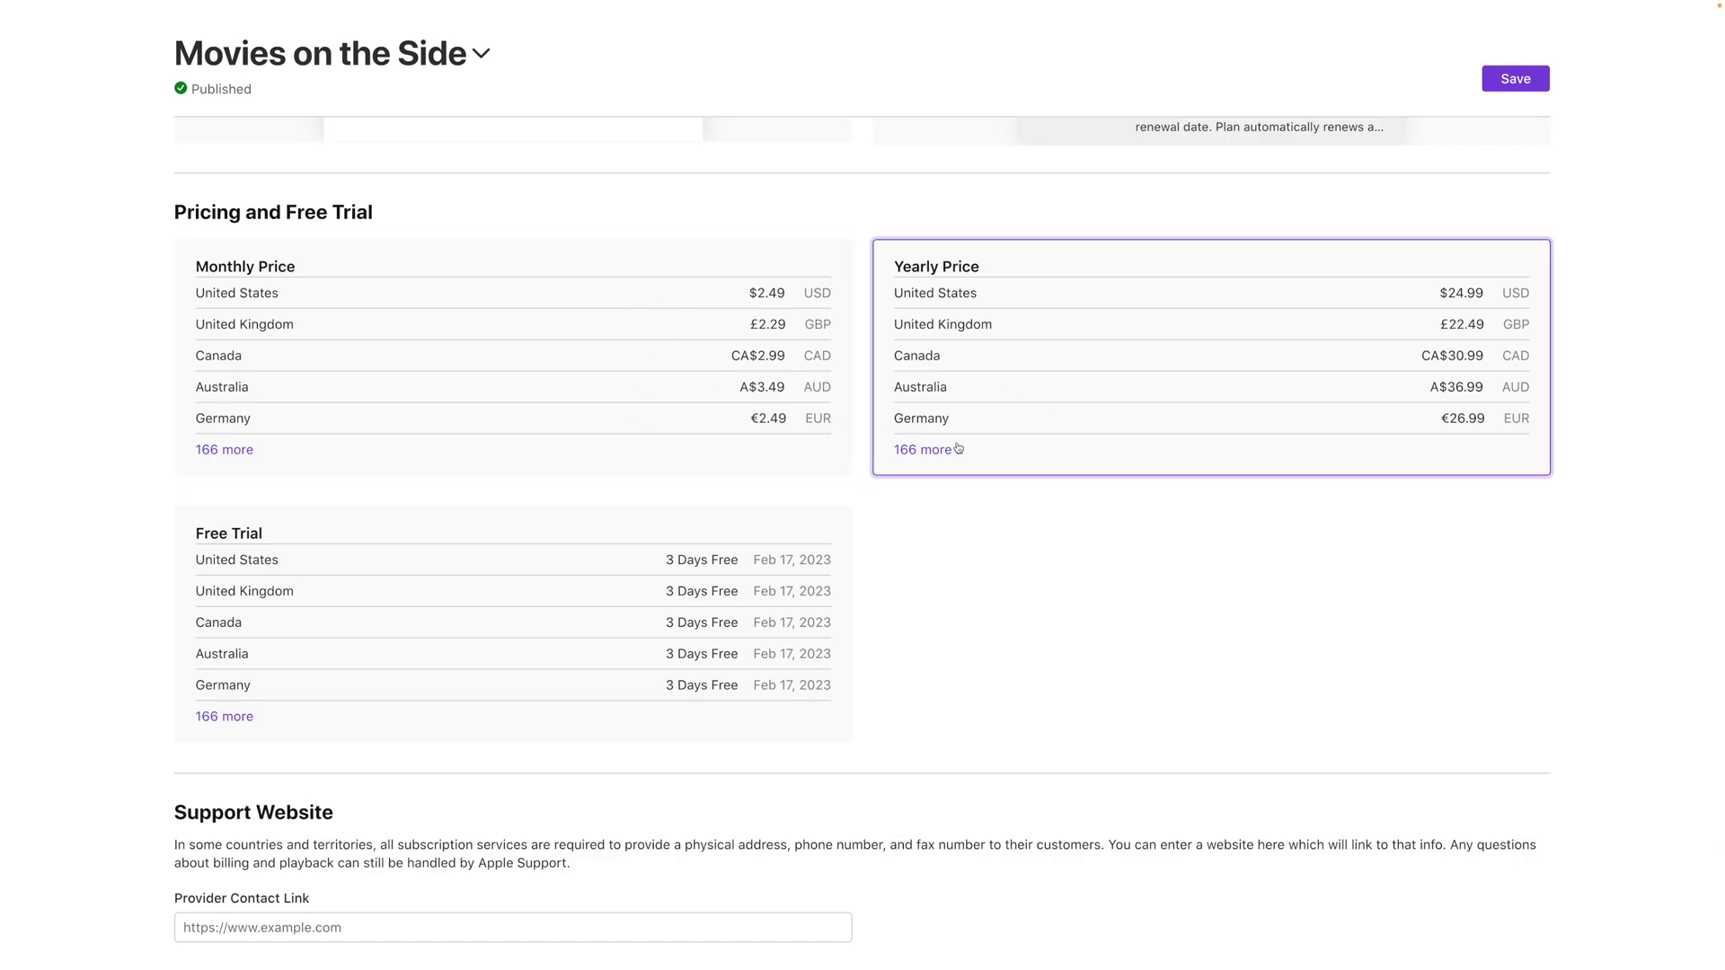
scroll(688, 369, "down", 2)
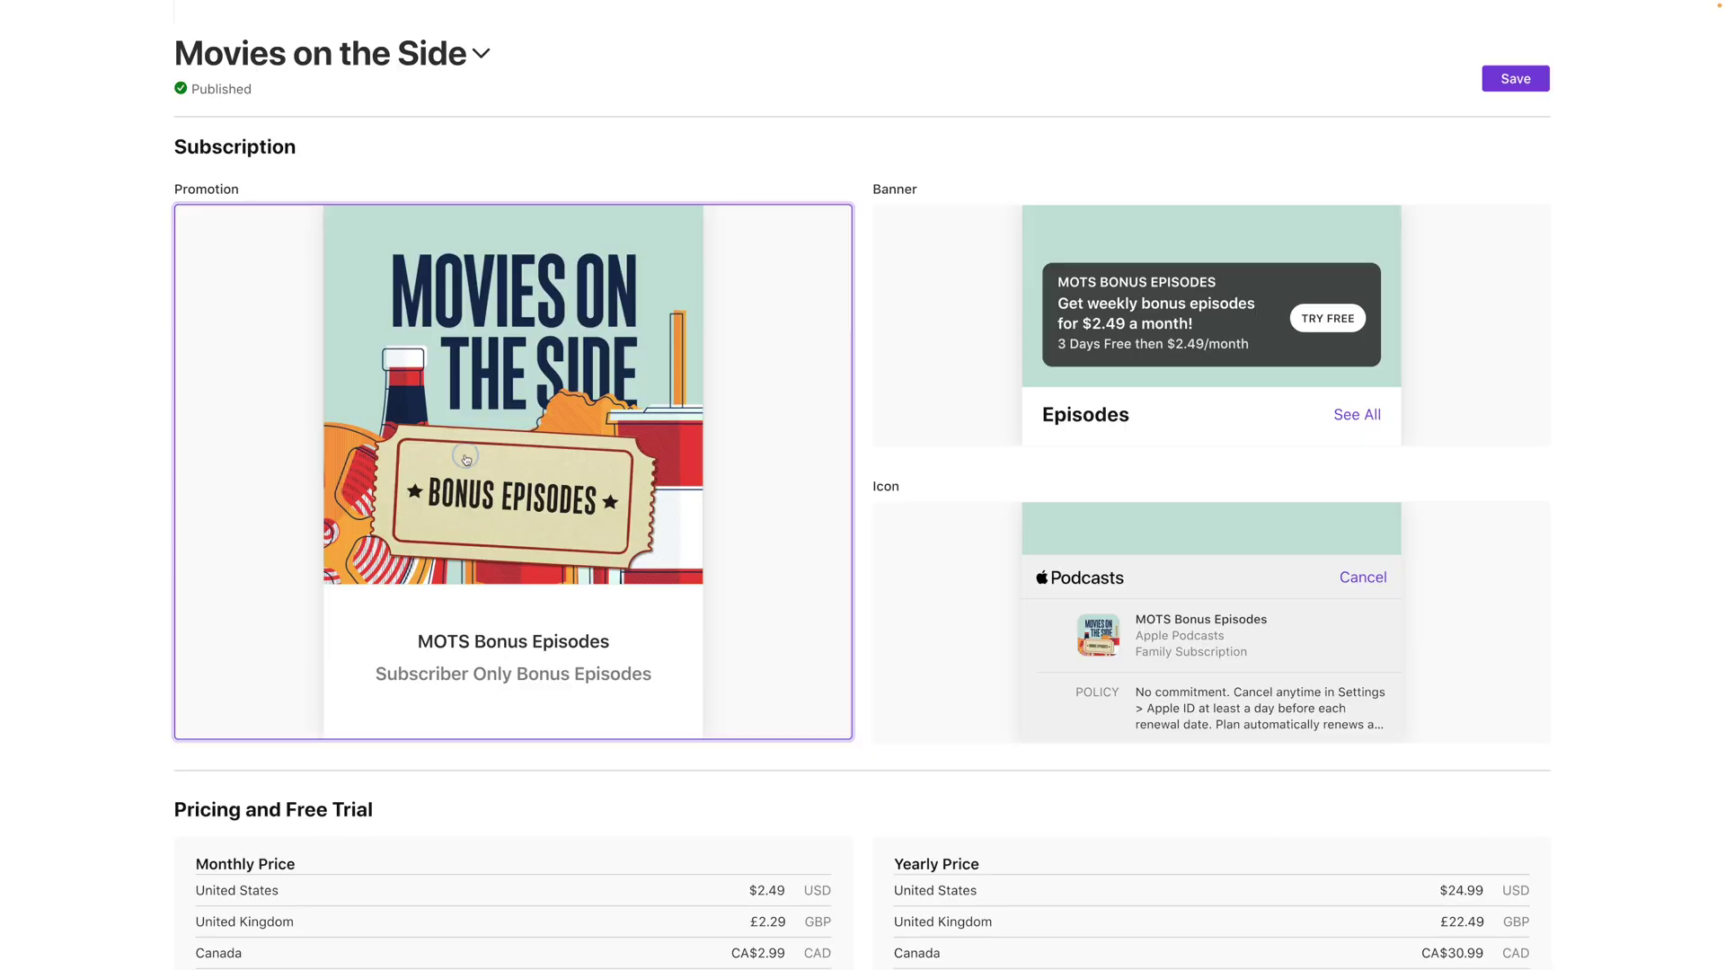
Open the Promotion card for the MOTS Bonus Episodes subscription.
left_click(466, 460)
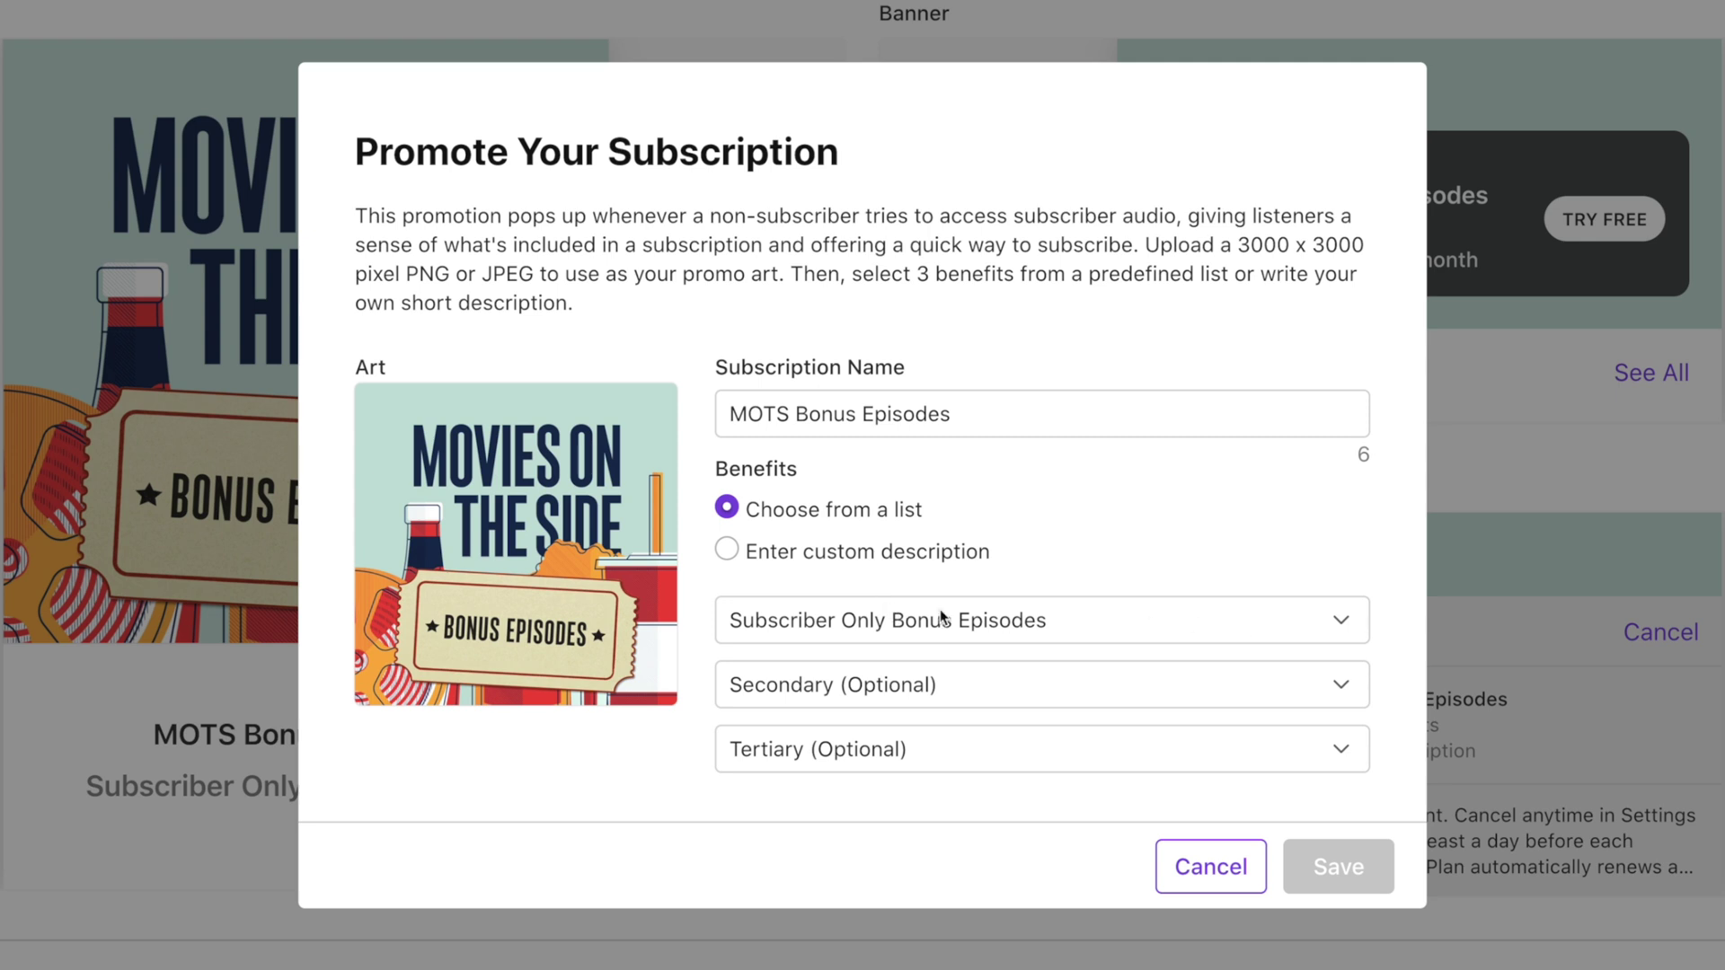
left_click(1199, 620)
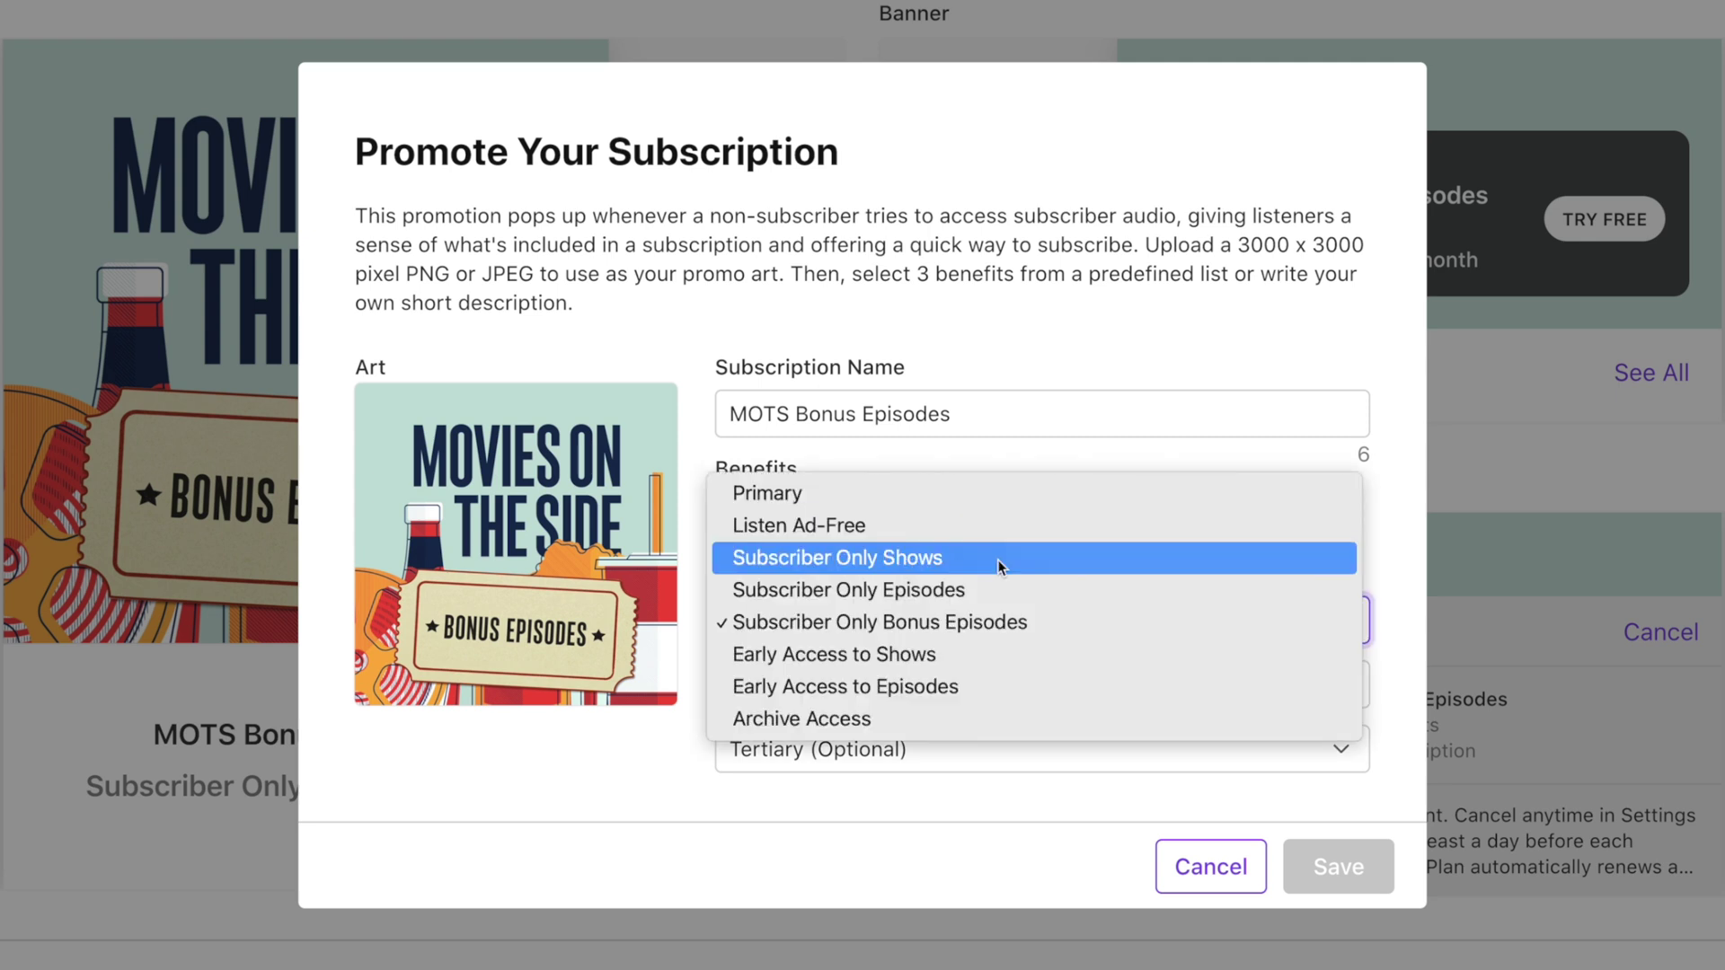
left_click(1013, 623)
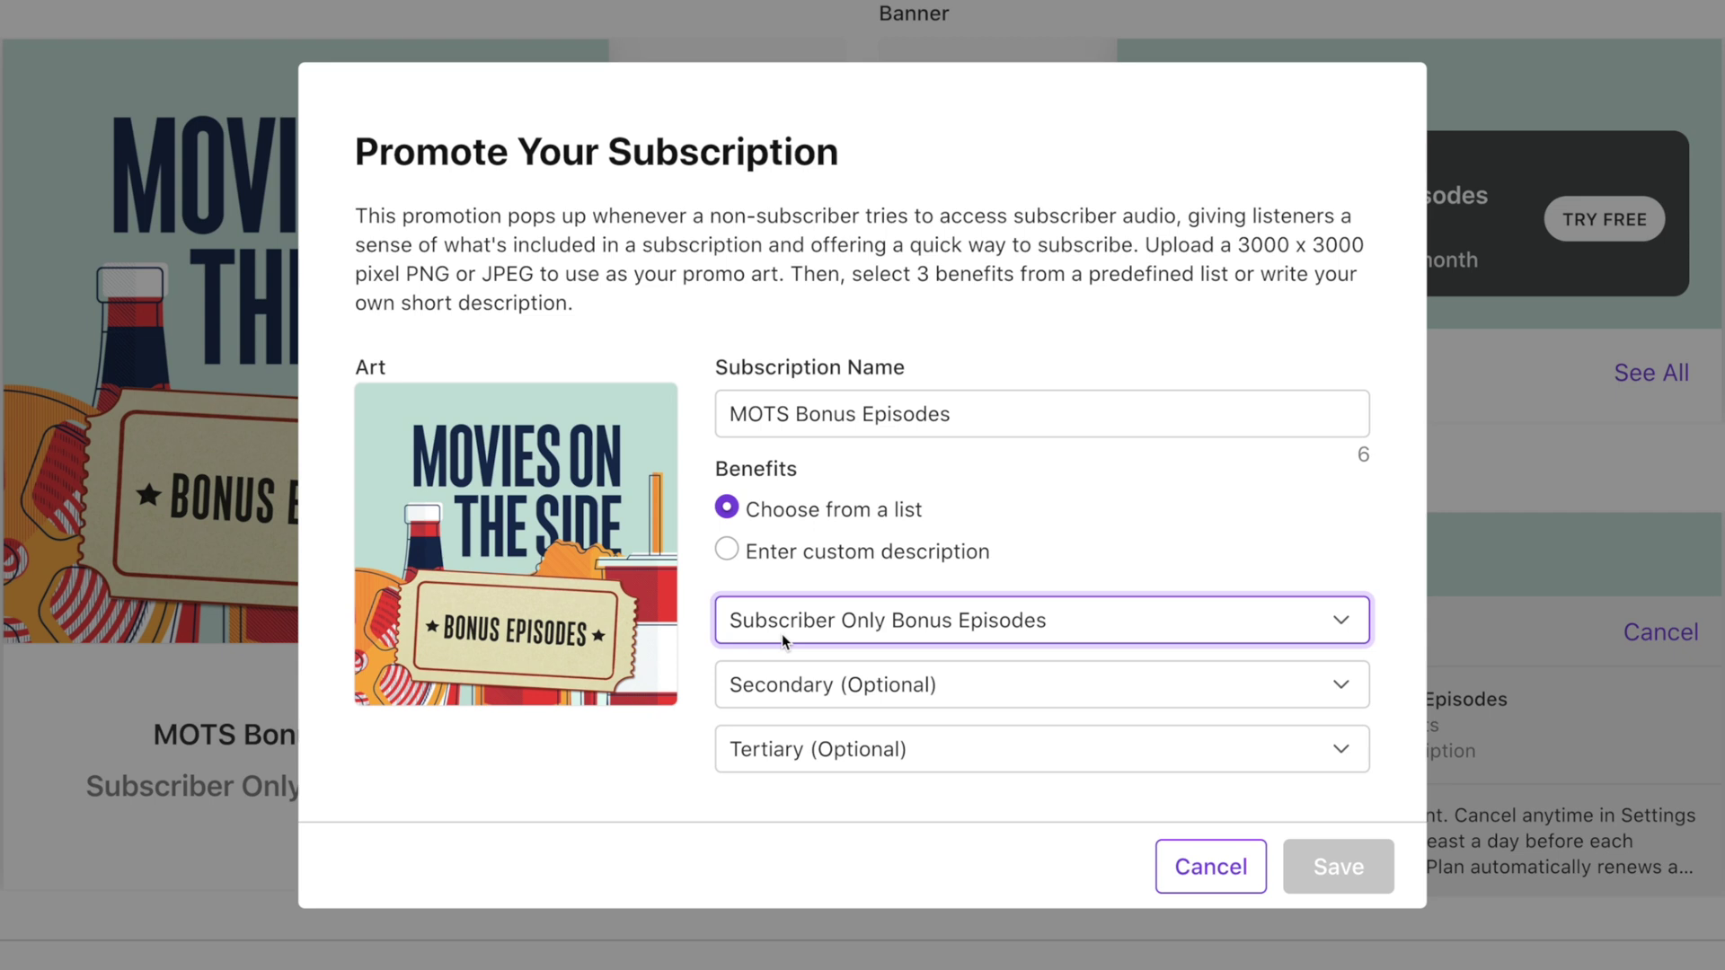
left_click(1165, 700)
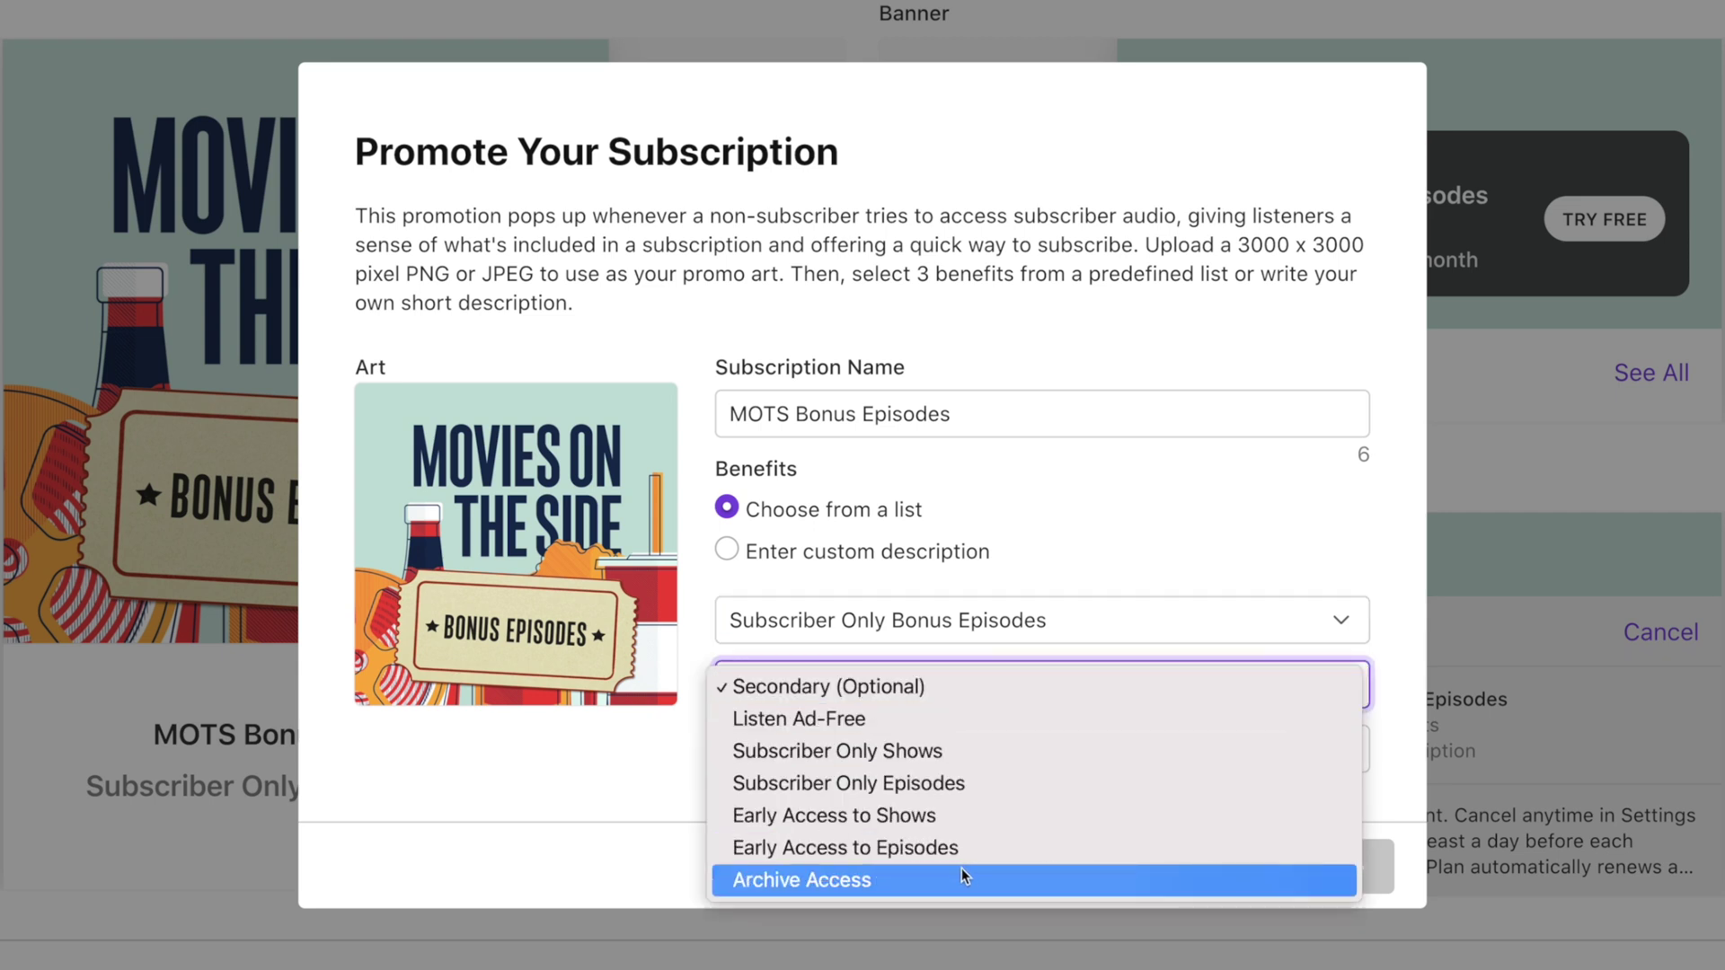
left_click(544, 814)
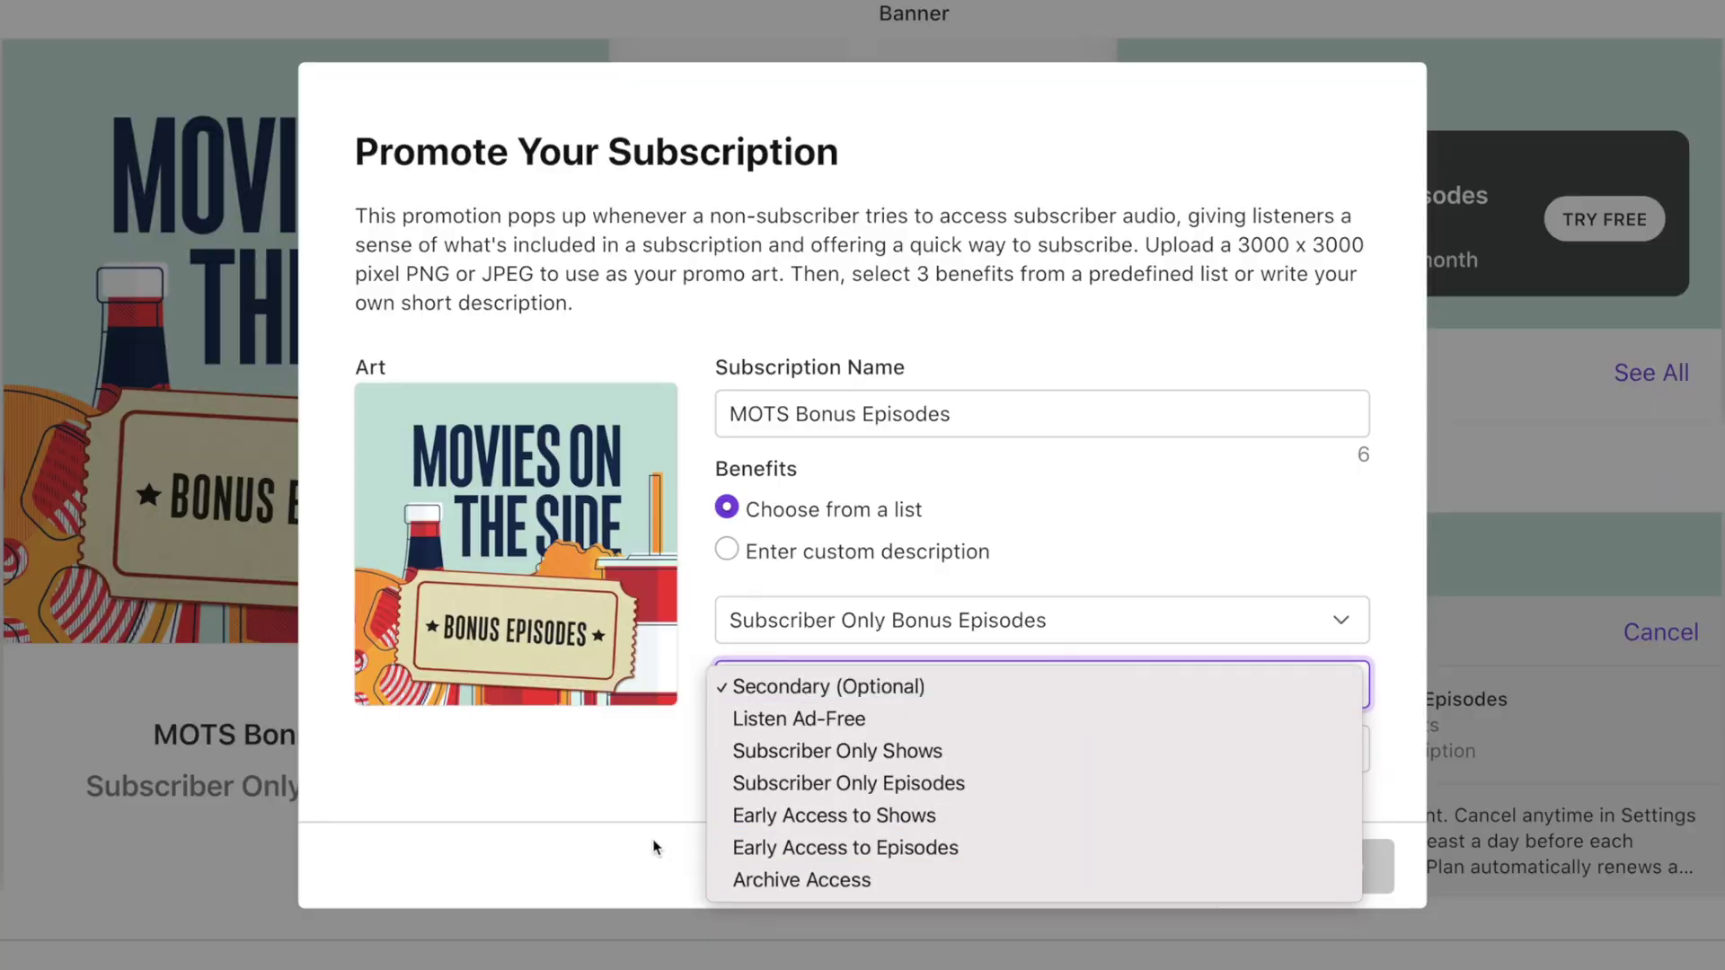
left_click(588, 828)
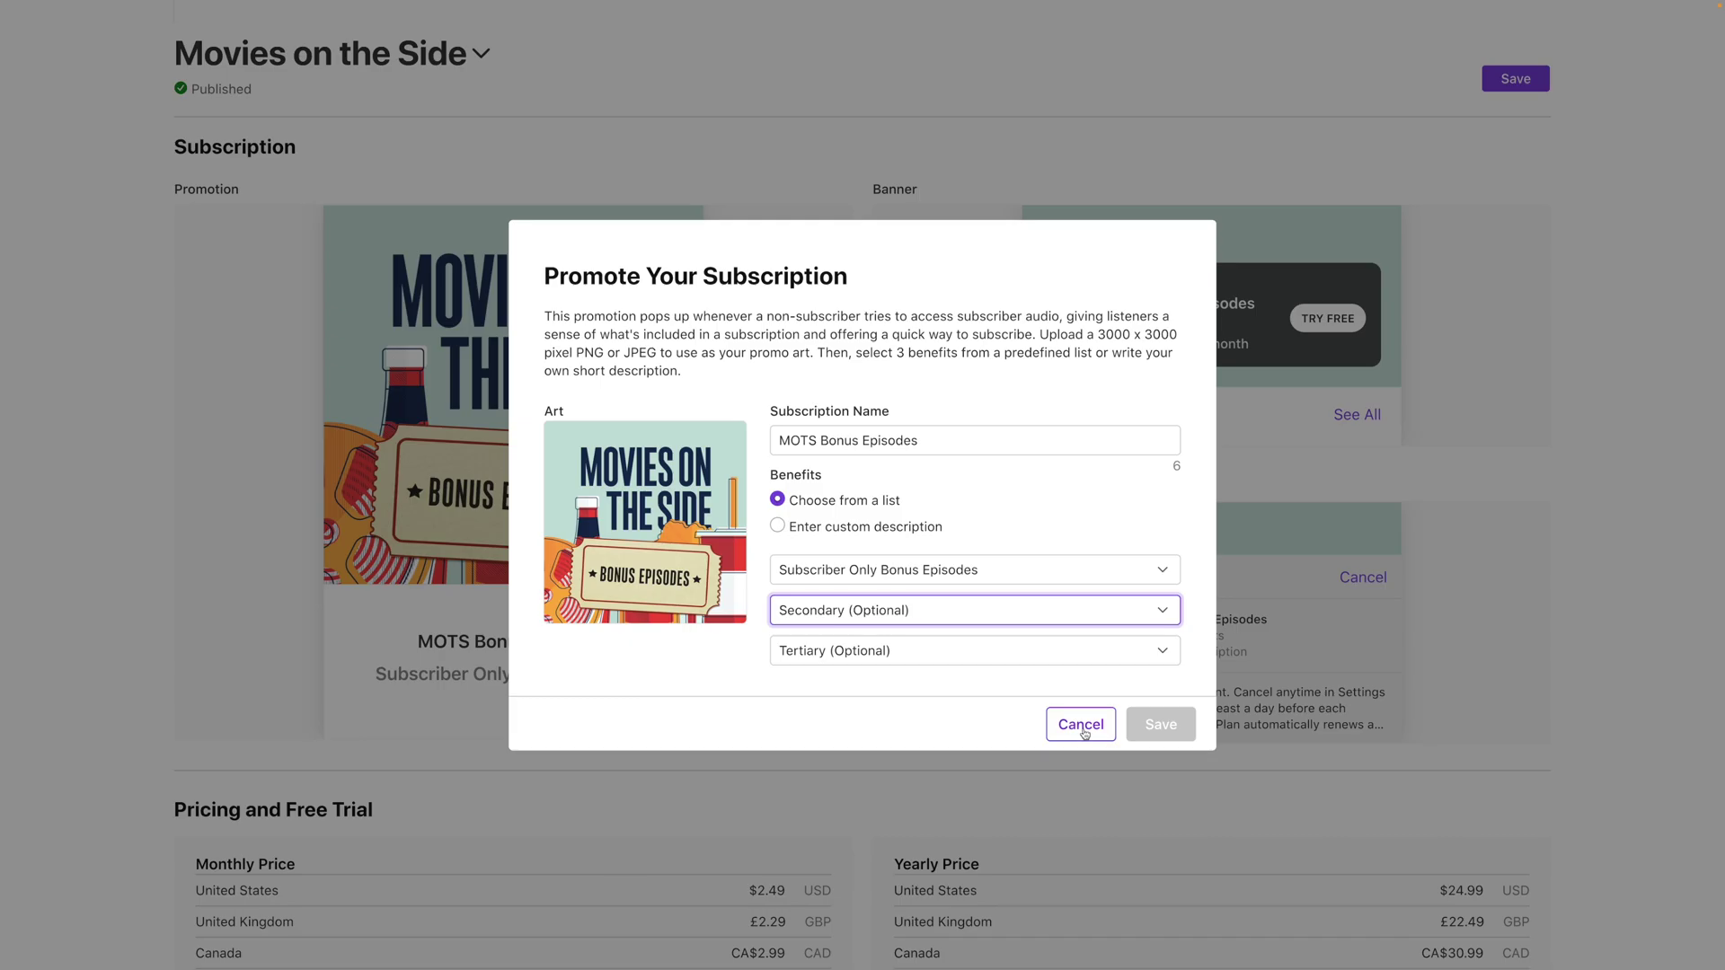
Cancel the promotion settings unsaved and view the show's 291-episode list.
left_click(1082, 730)
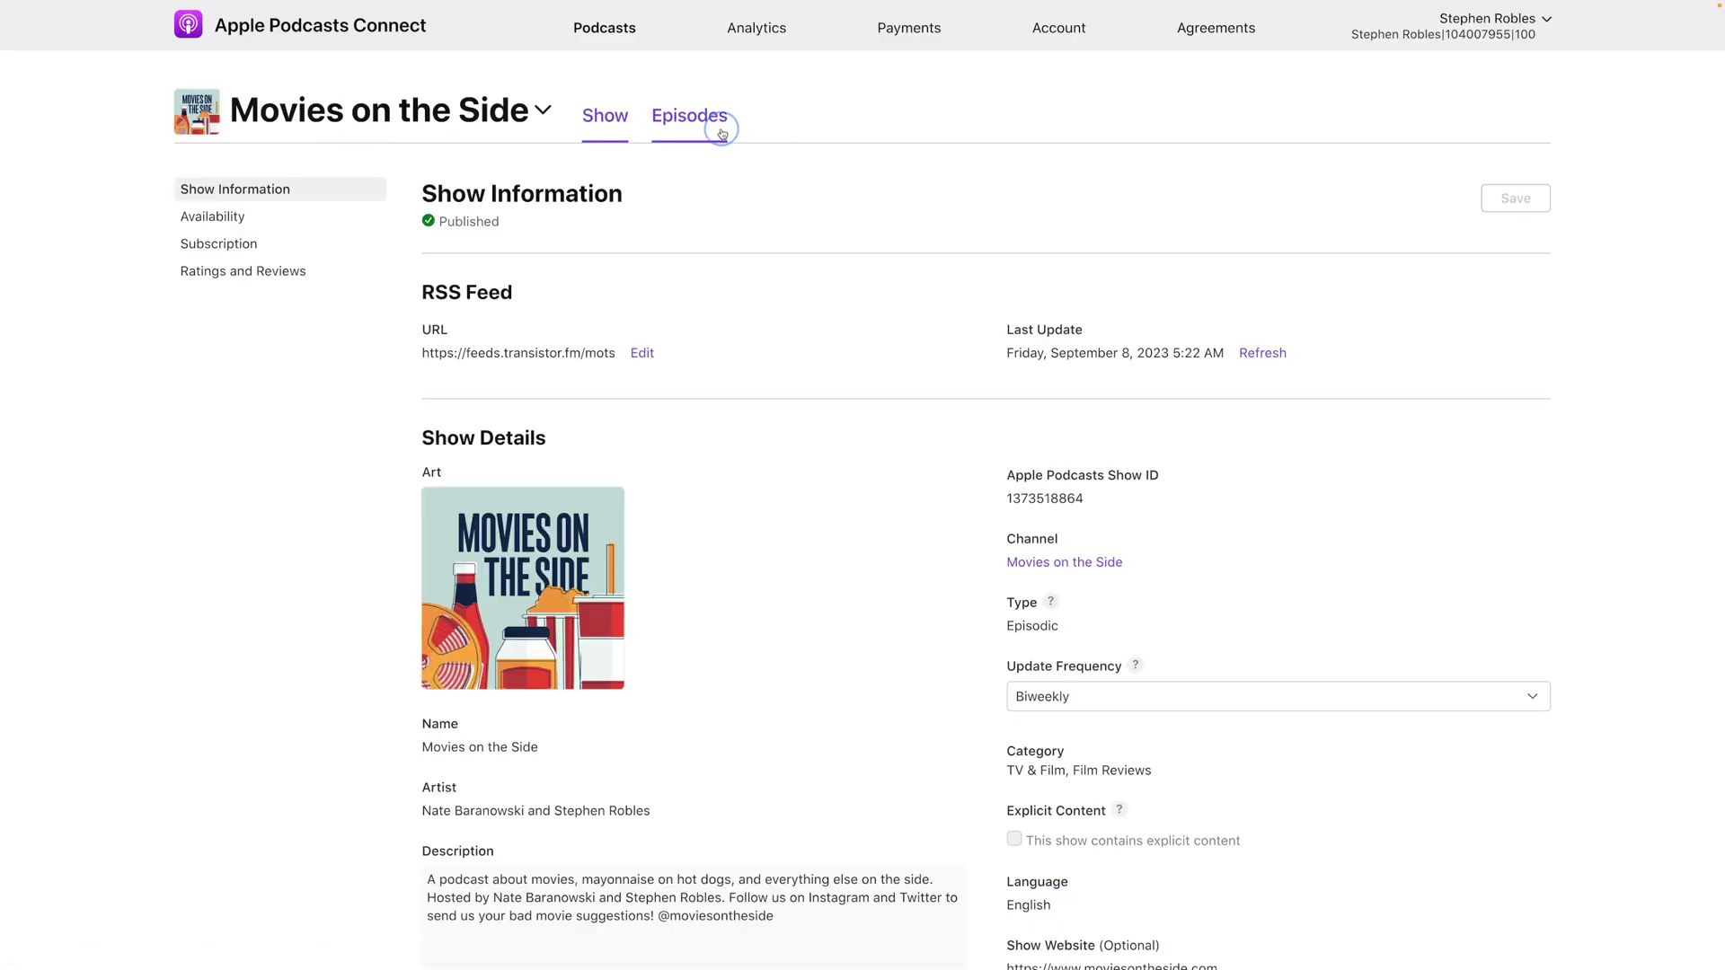
left_click(730, 133)
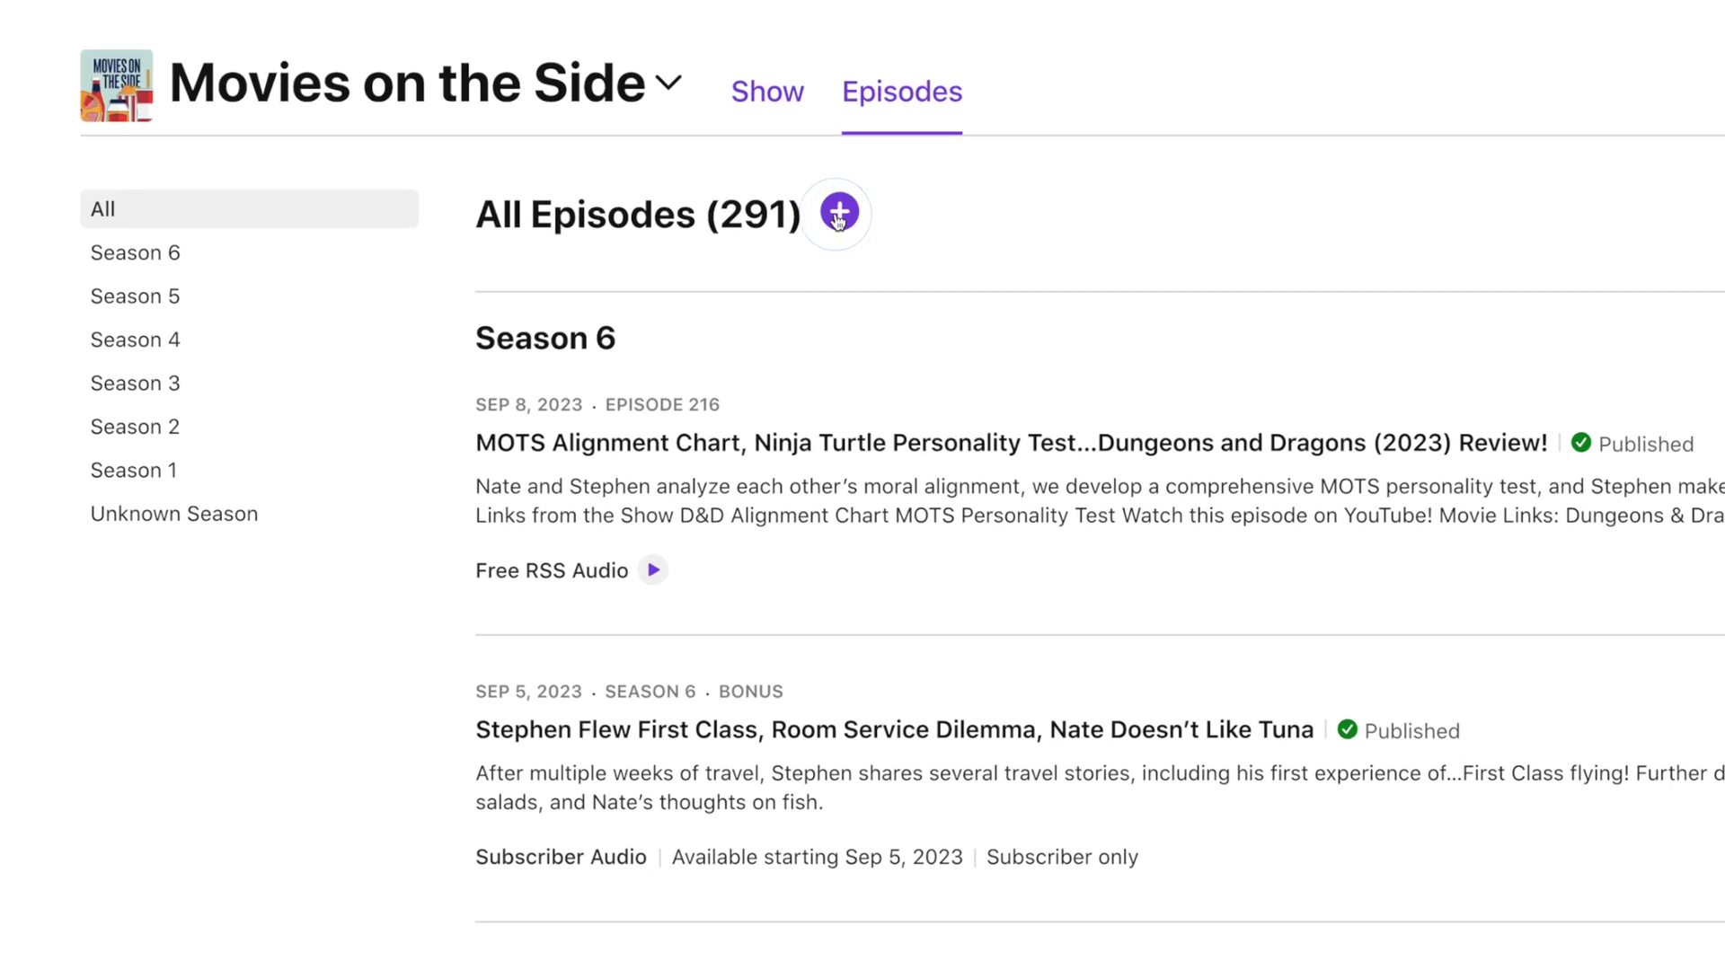
Create a new draft episode named 'Bonus Episode' for Movies on the Side.
left_click(838, 215)
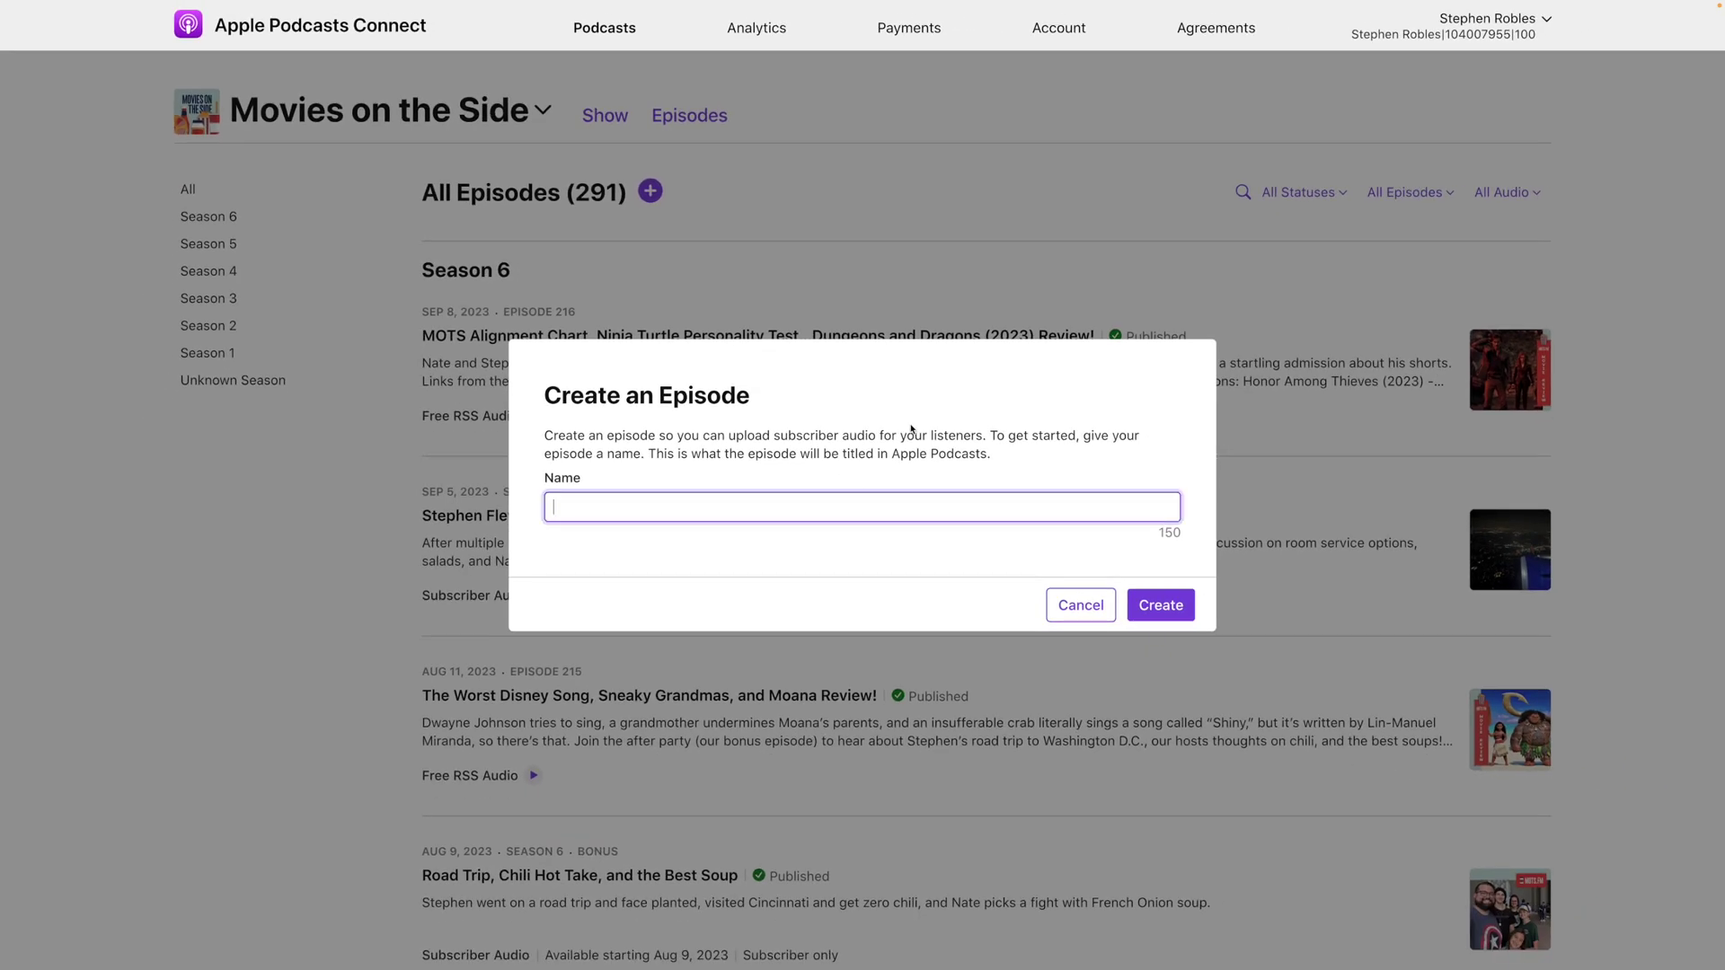
type("Bonus Episode")
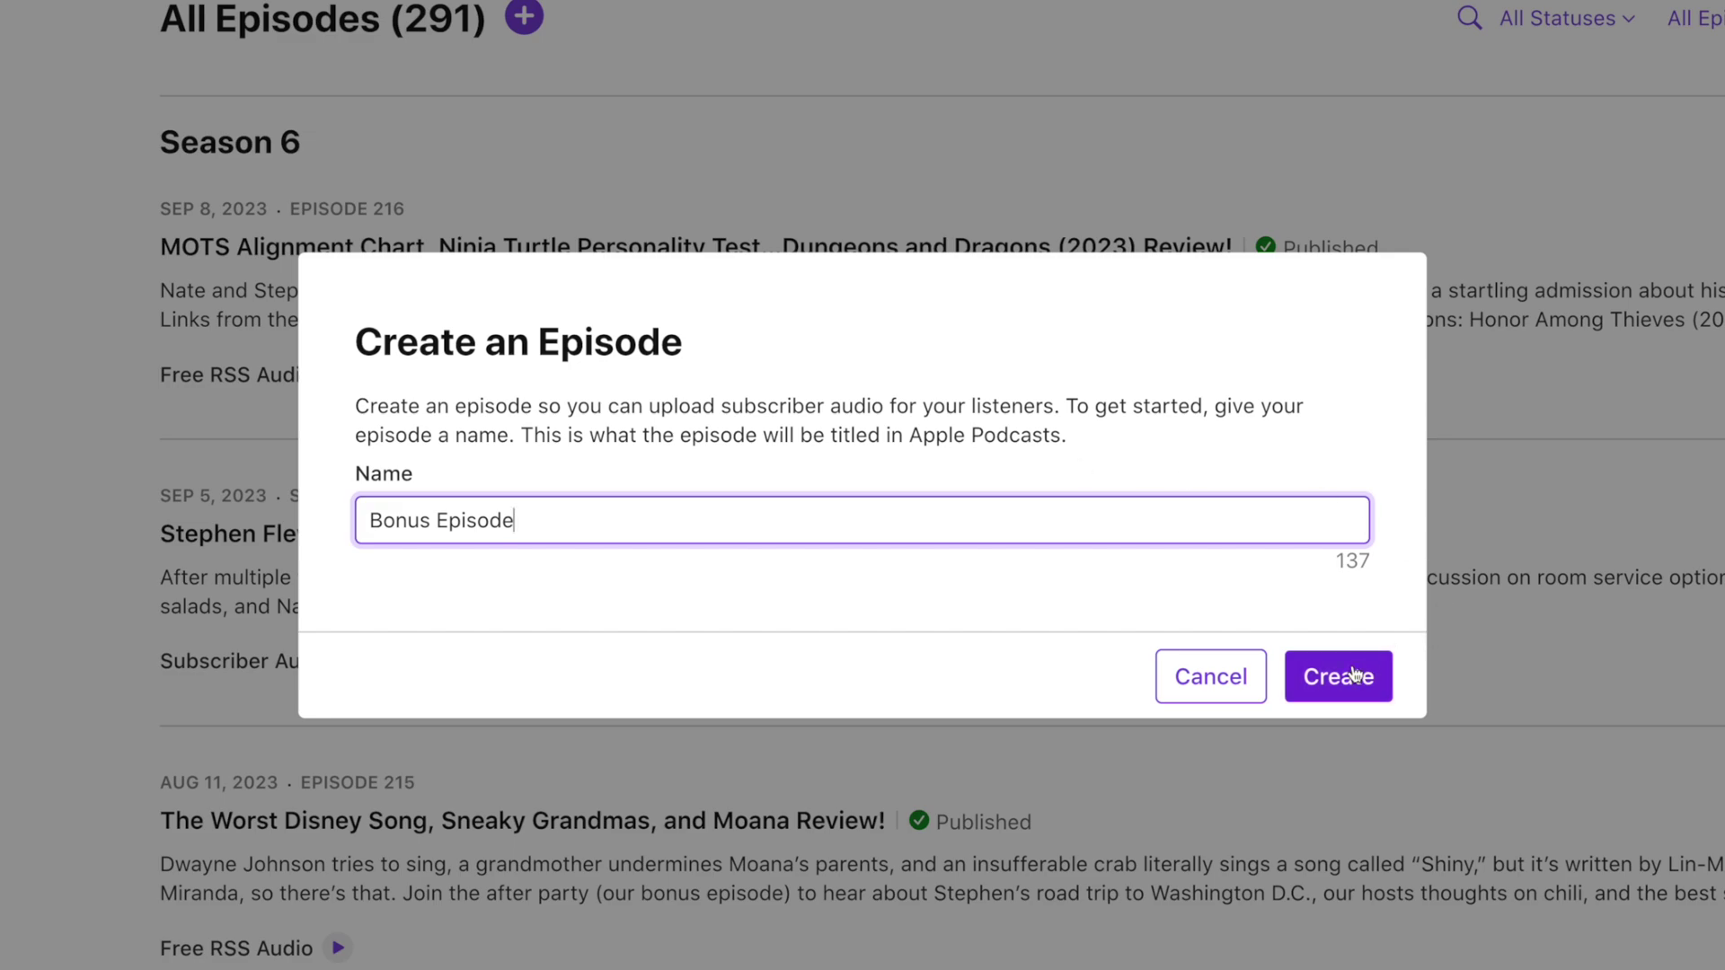
left_click(1355, 674)
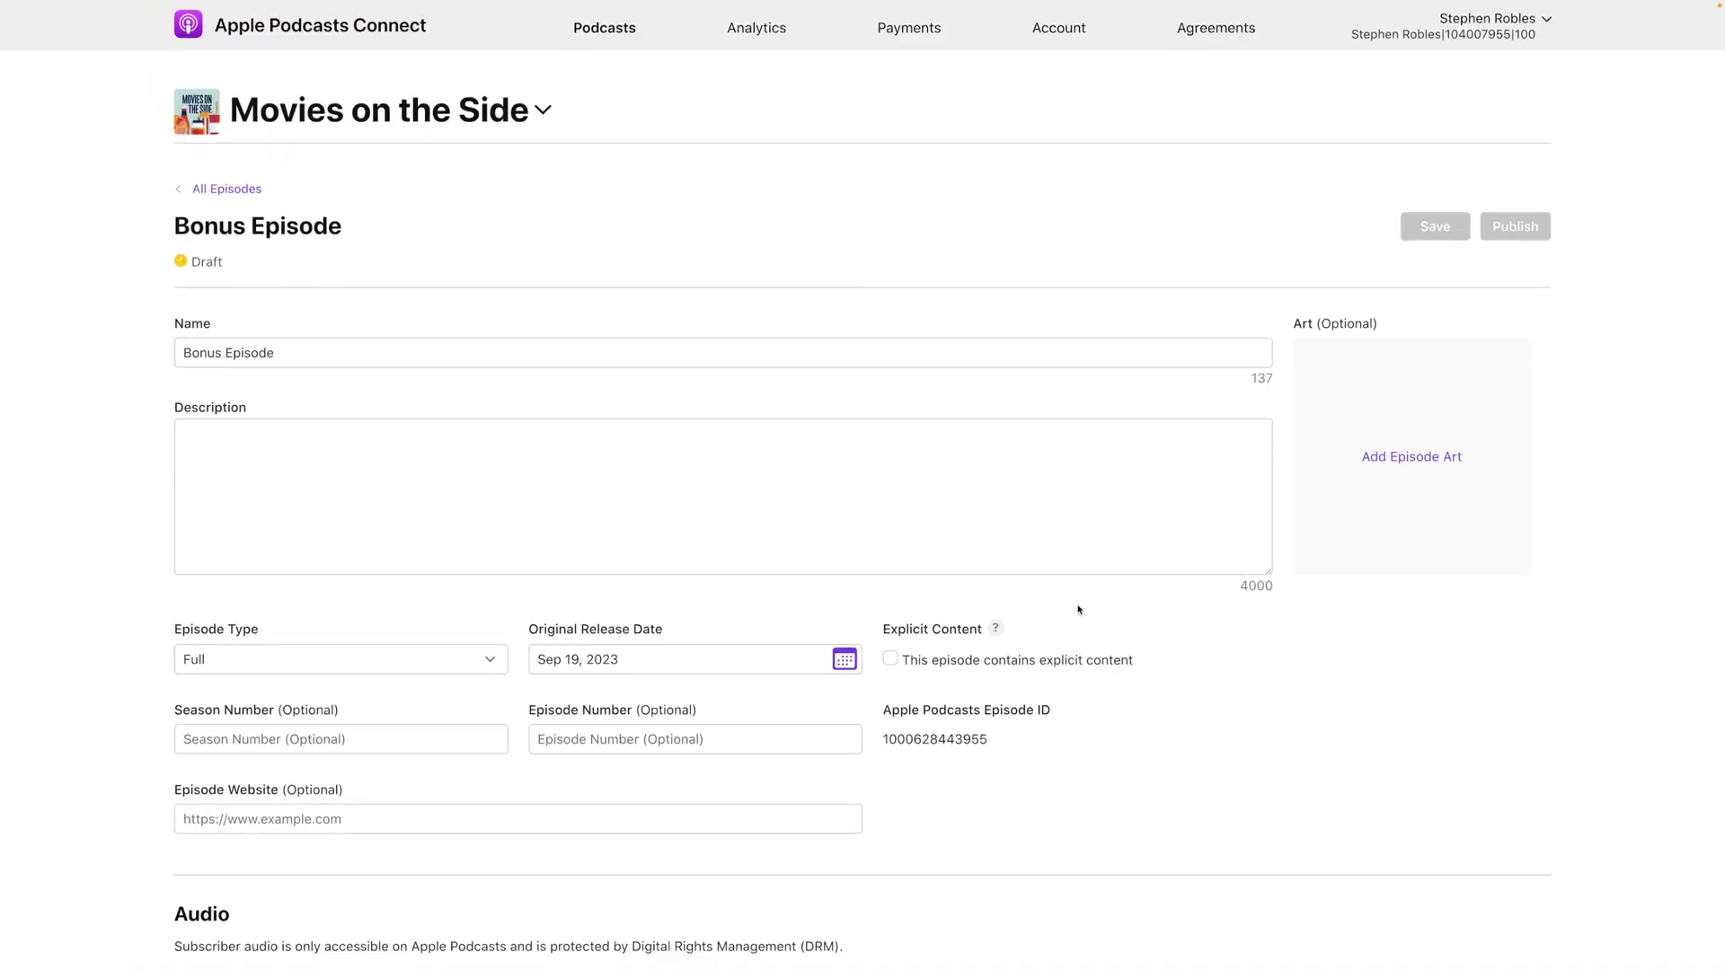
Fill the episode description with the ';lorem' Lorem ipsum placeholder paragraph.
left_click(773, 487)
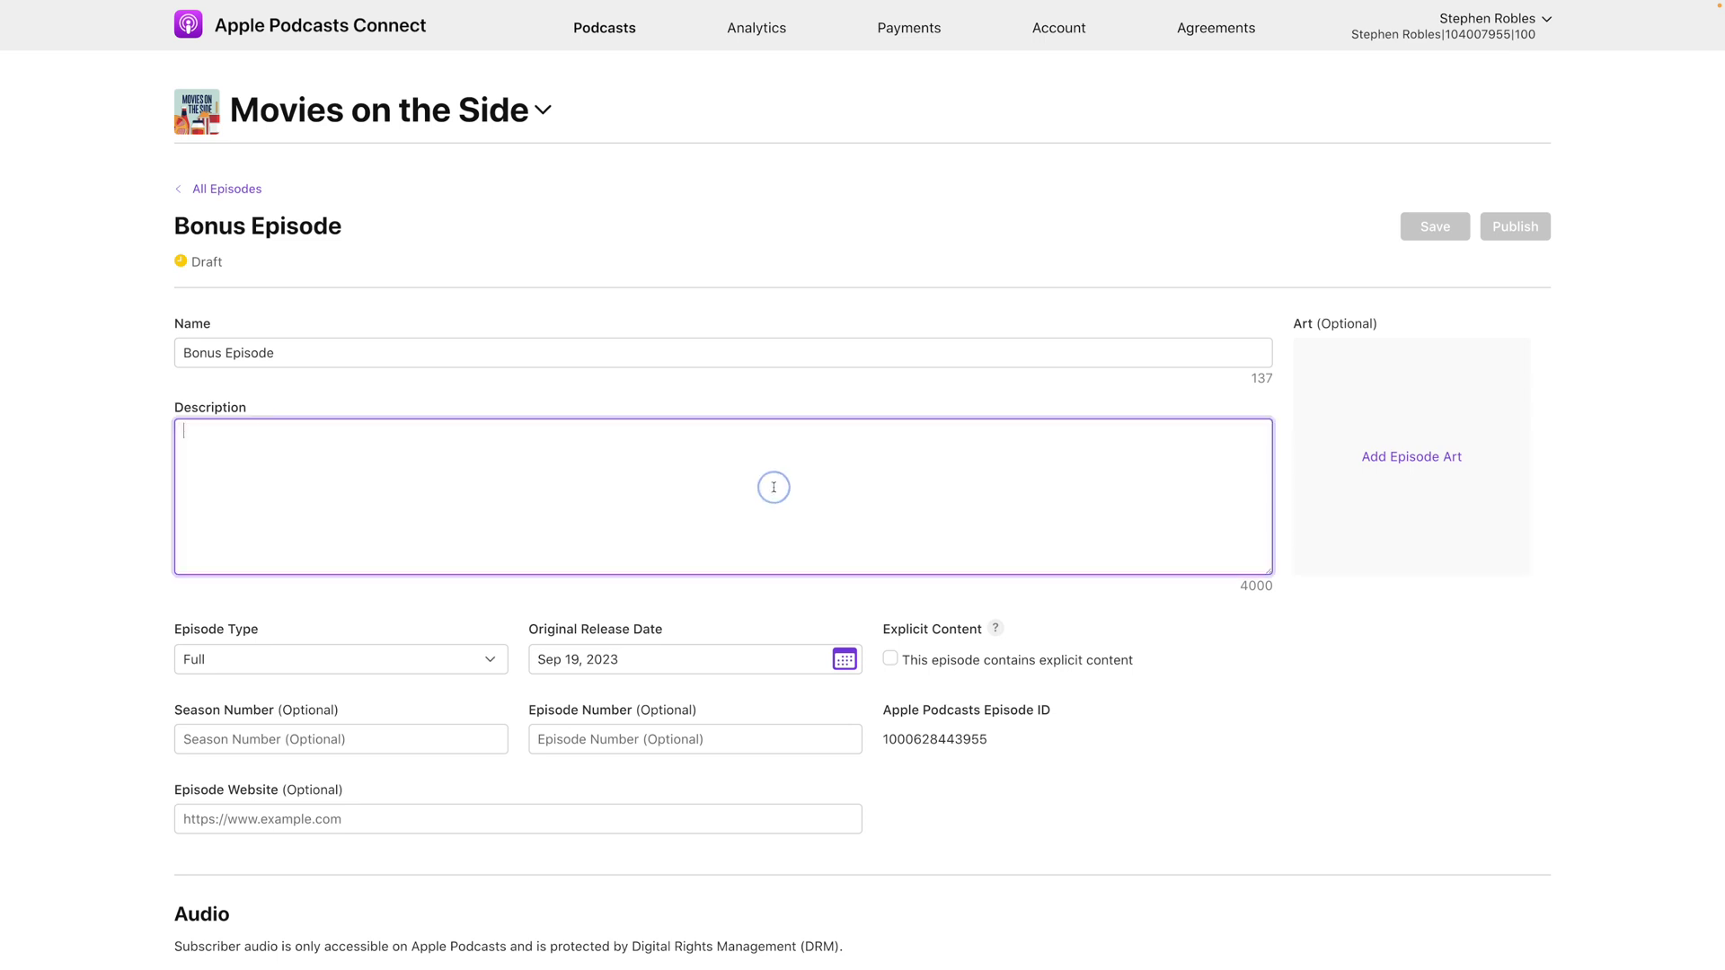
type(";lorem")
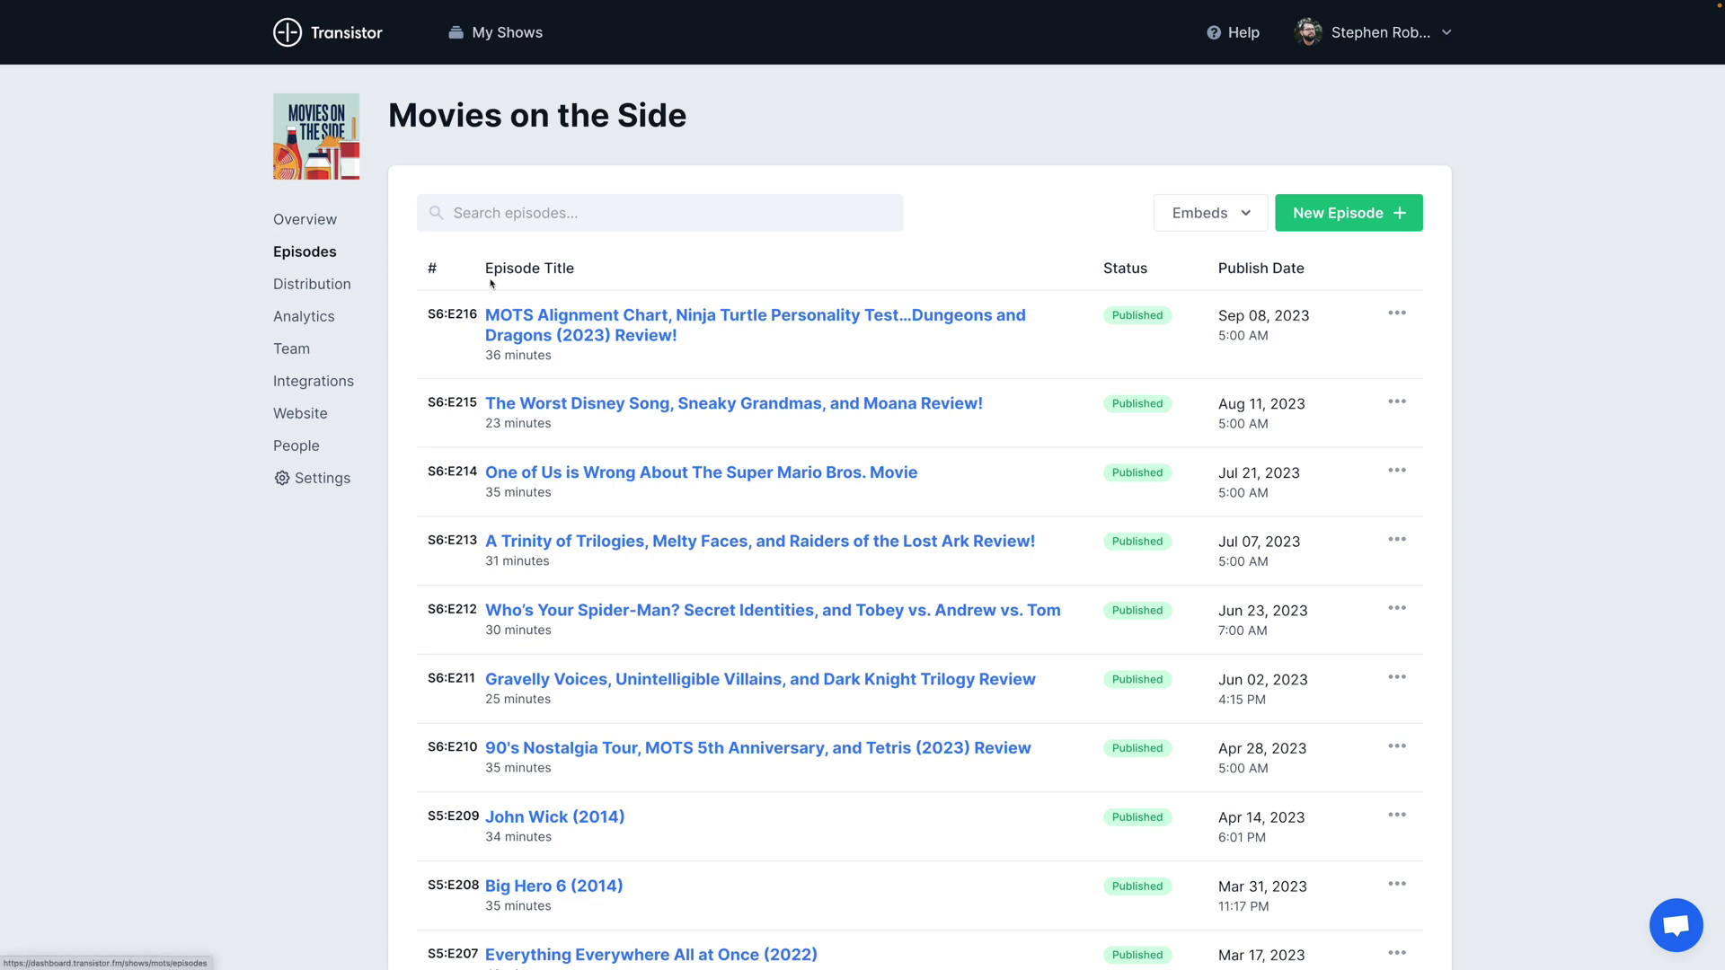
Review Transistor episode S6:E216's settings: audio file, Normal episode type and season 6.
left_click(564, 320)
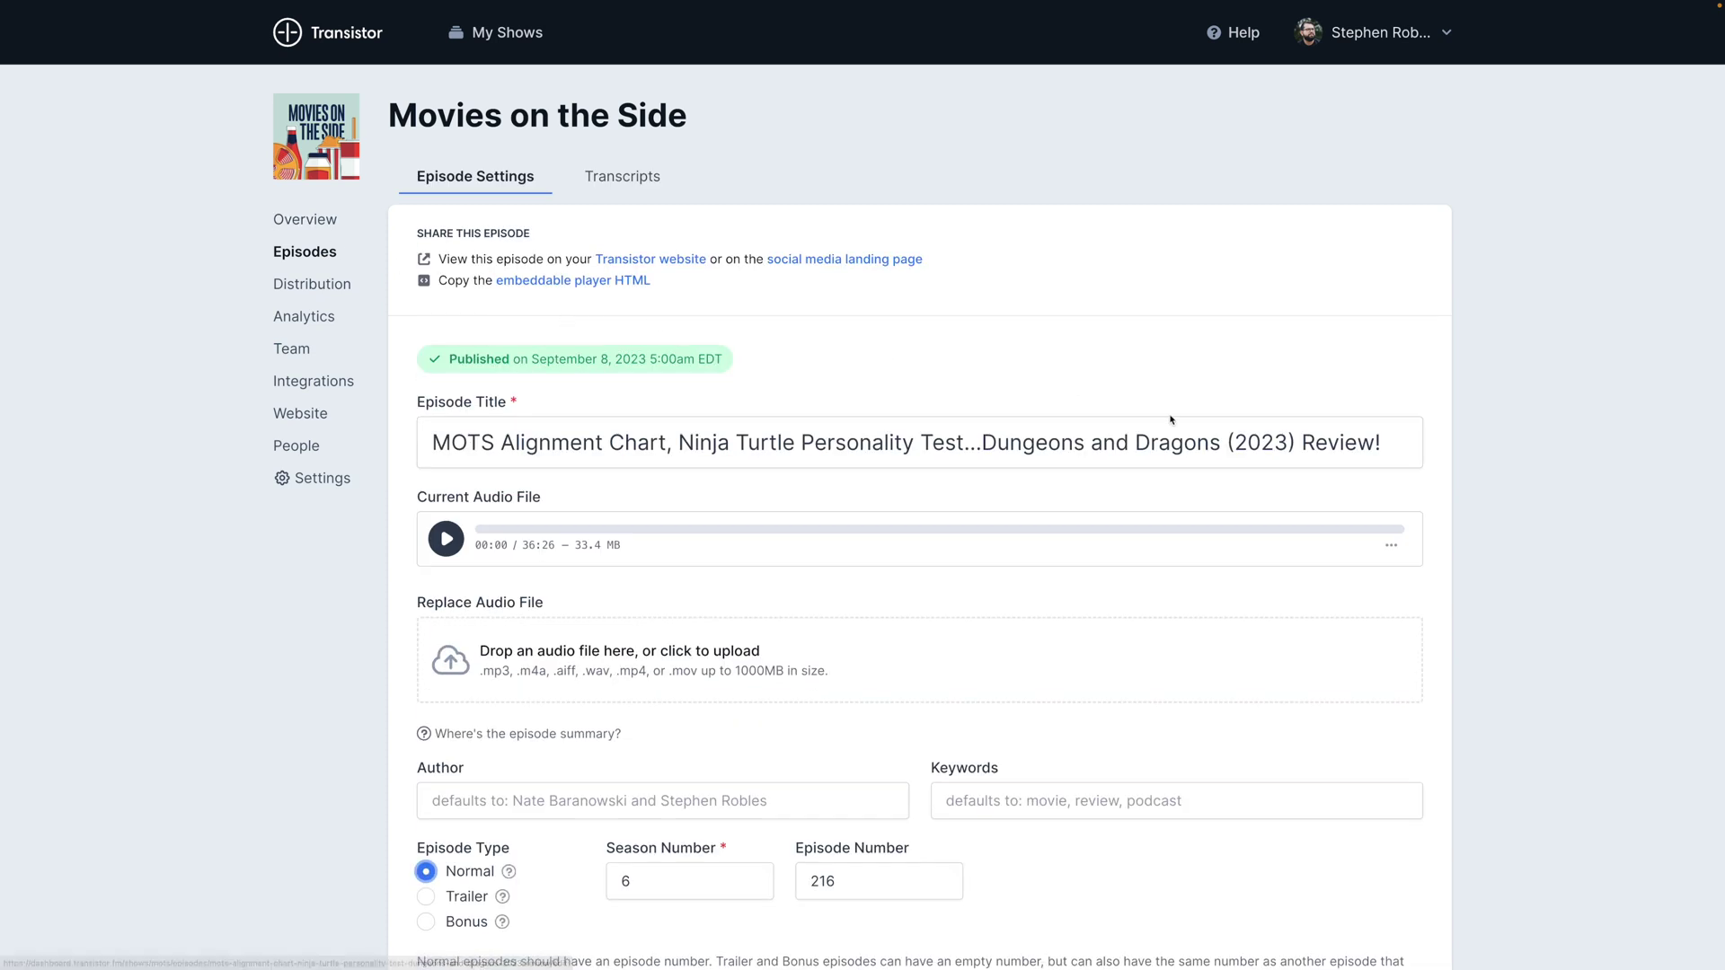
scroll(1339, 474, "down", 1)
scroll(1312, 415, "down", 6)
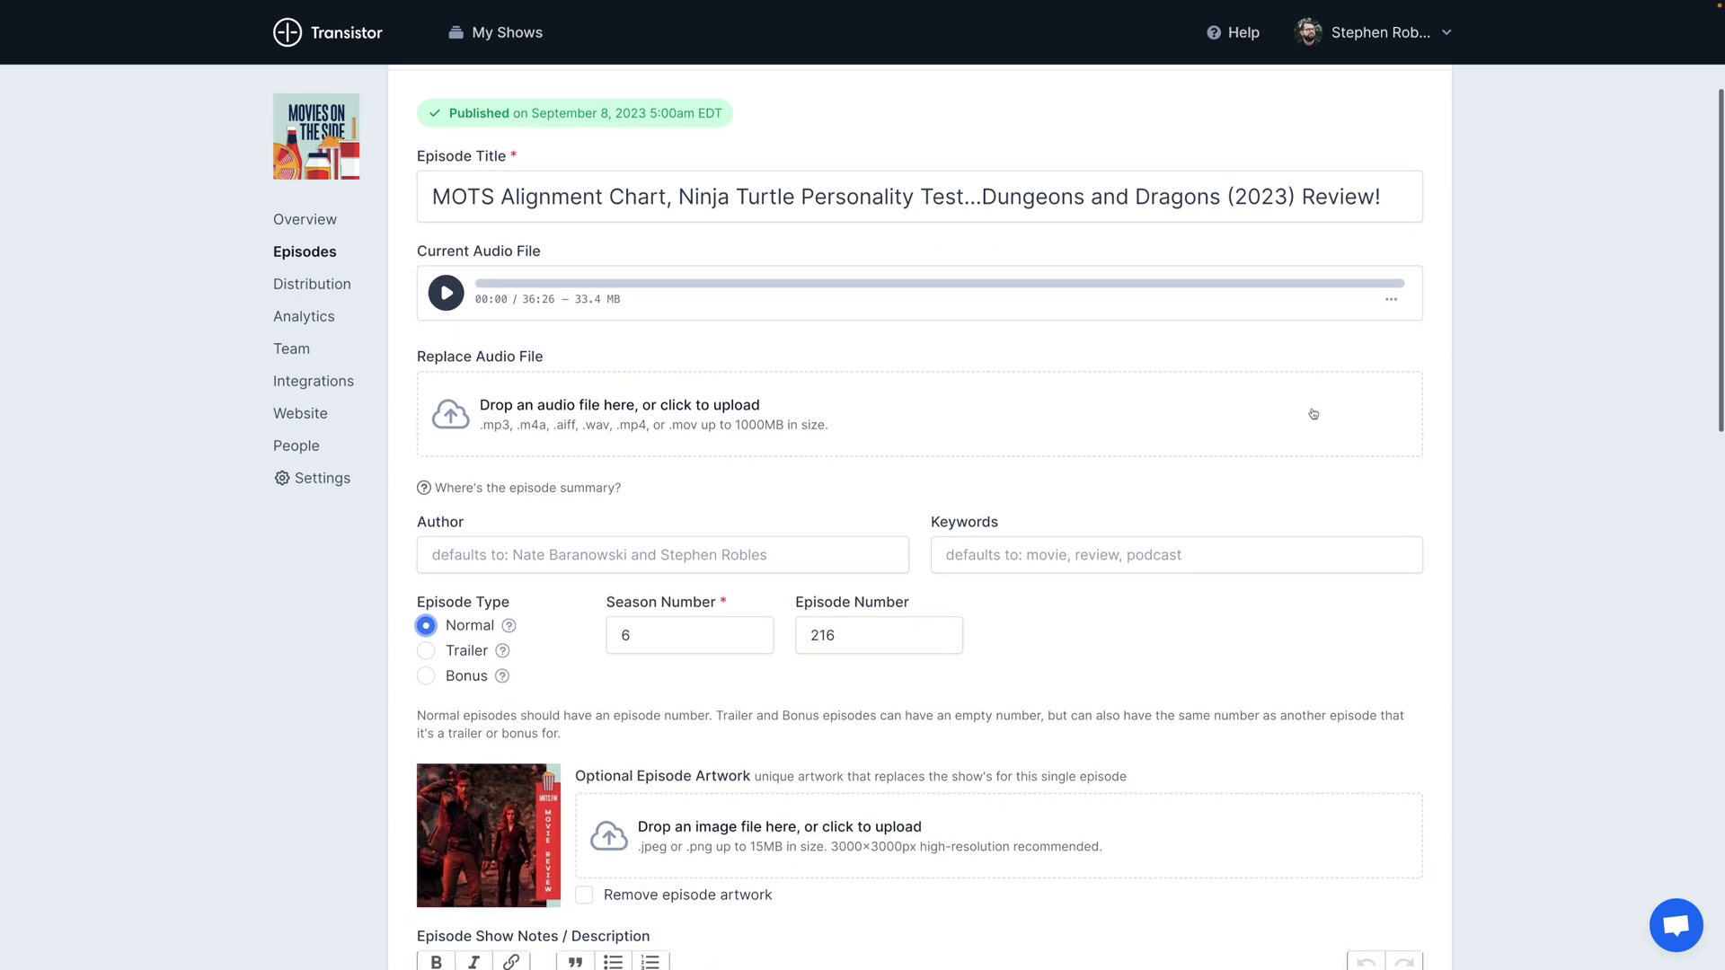
scroll(873, 739, "up", 2)
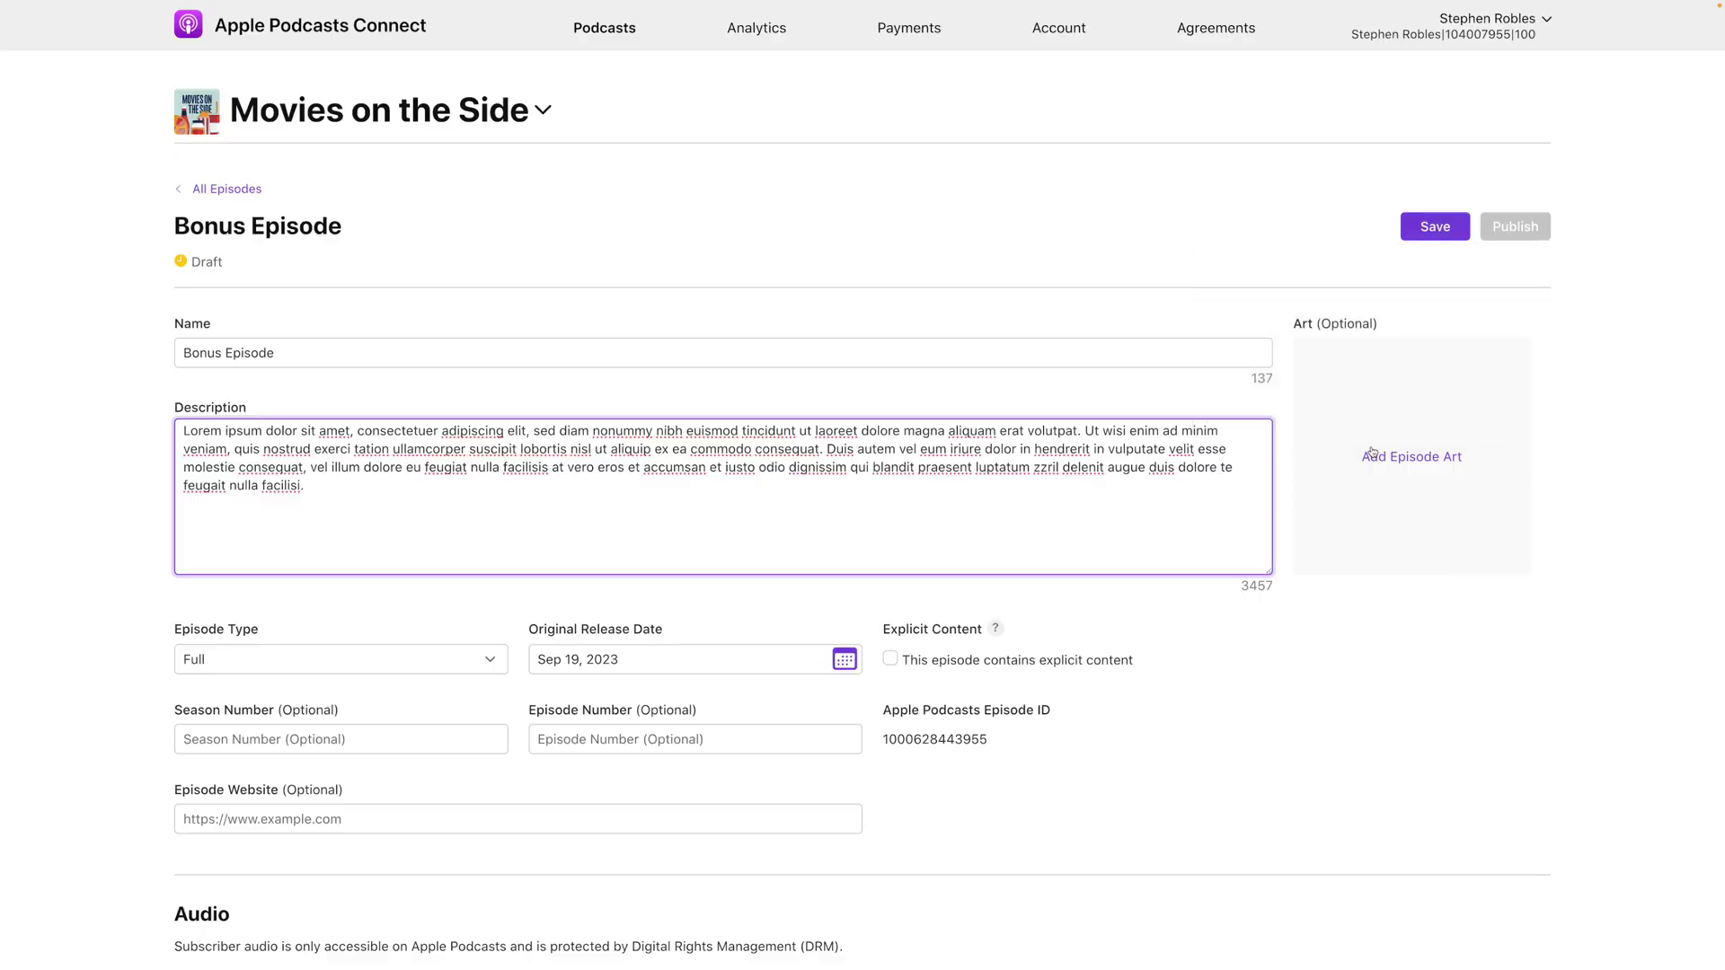
Pick an image file for the Bonus Episode artwork and bring up the release-date calendar.
left_click(1457, 465)
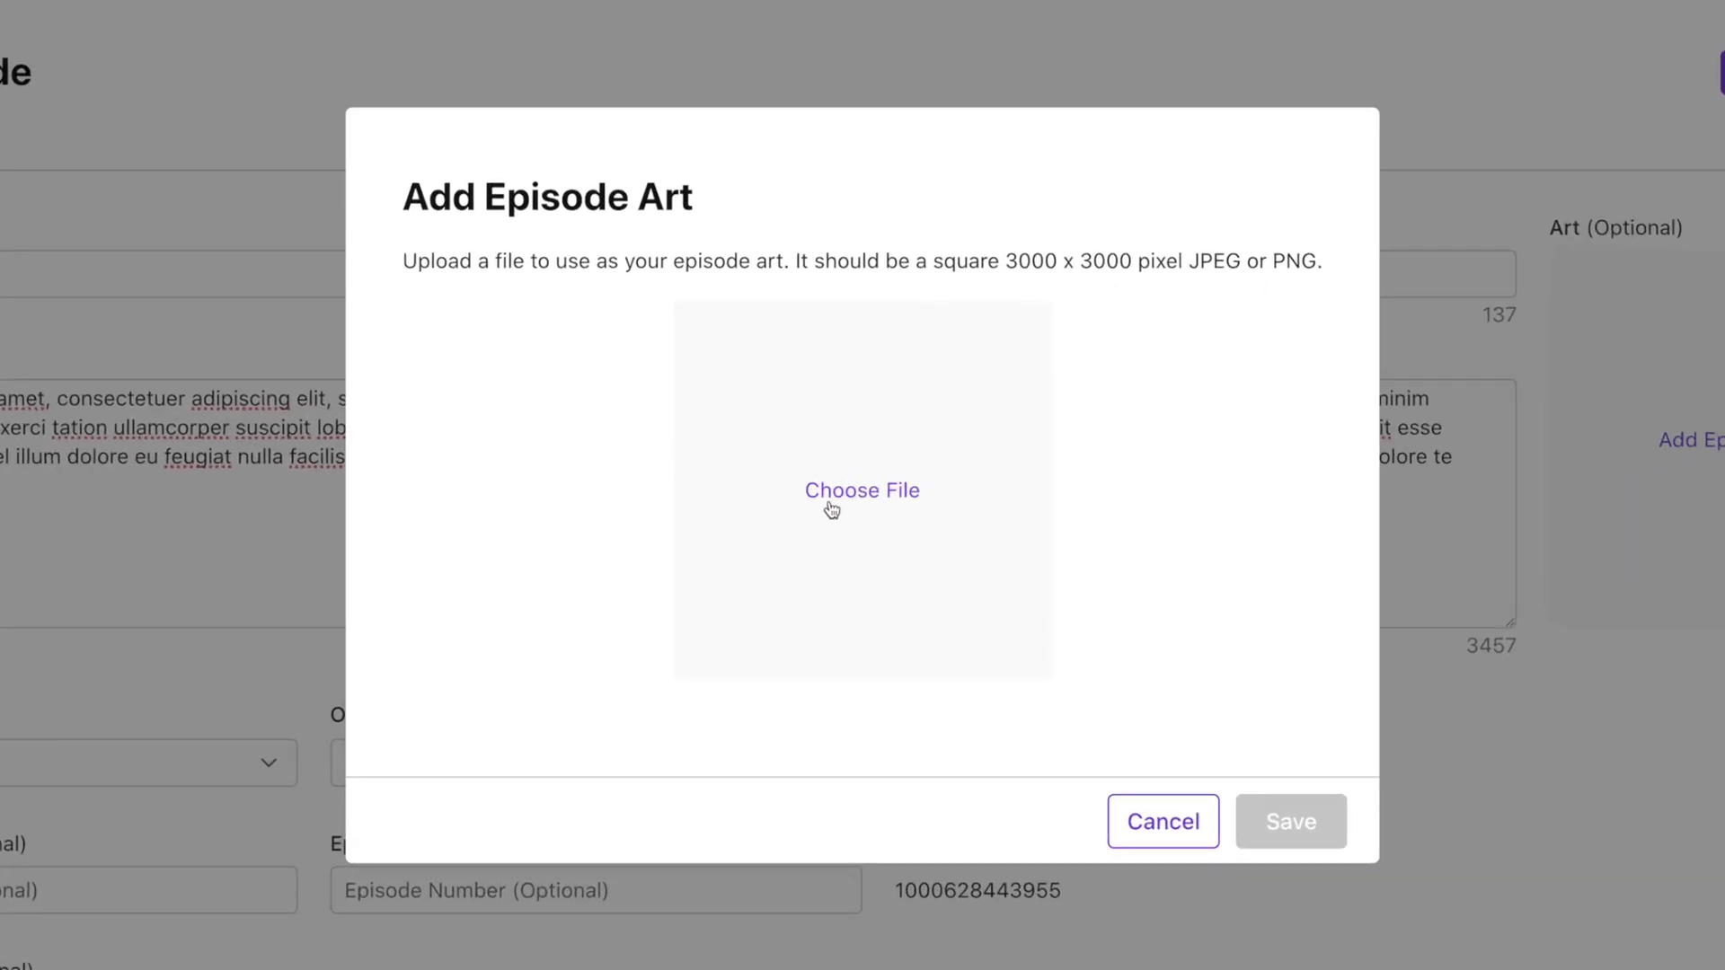
left_click(861, 492)
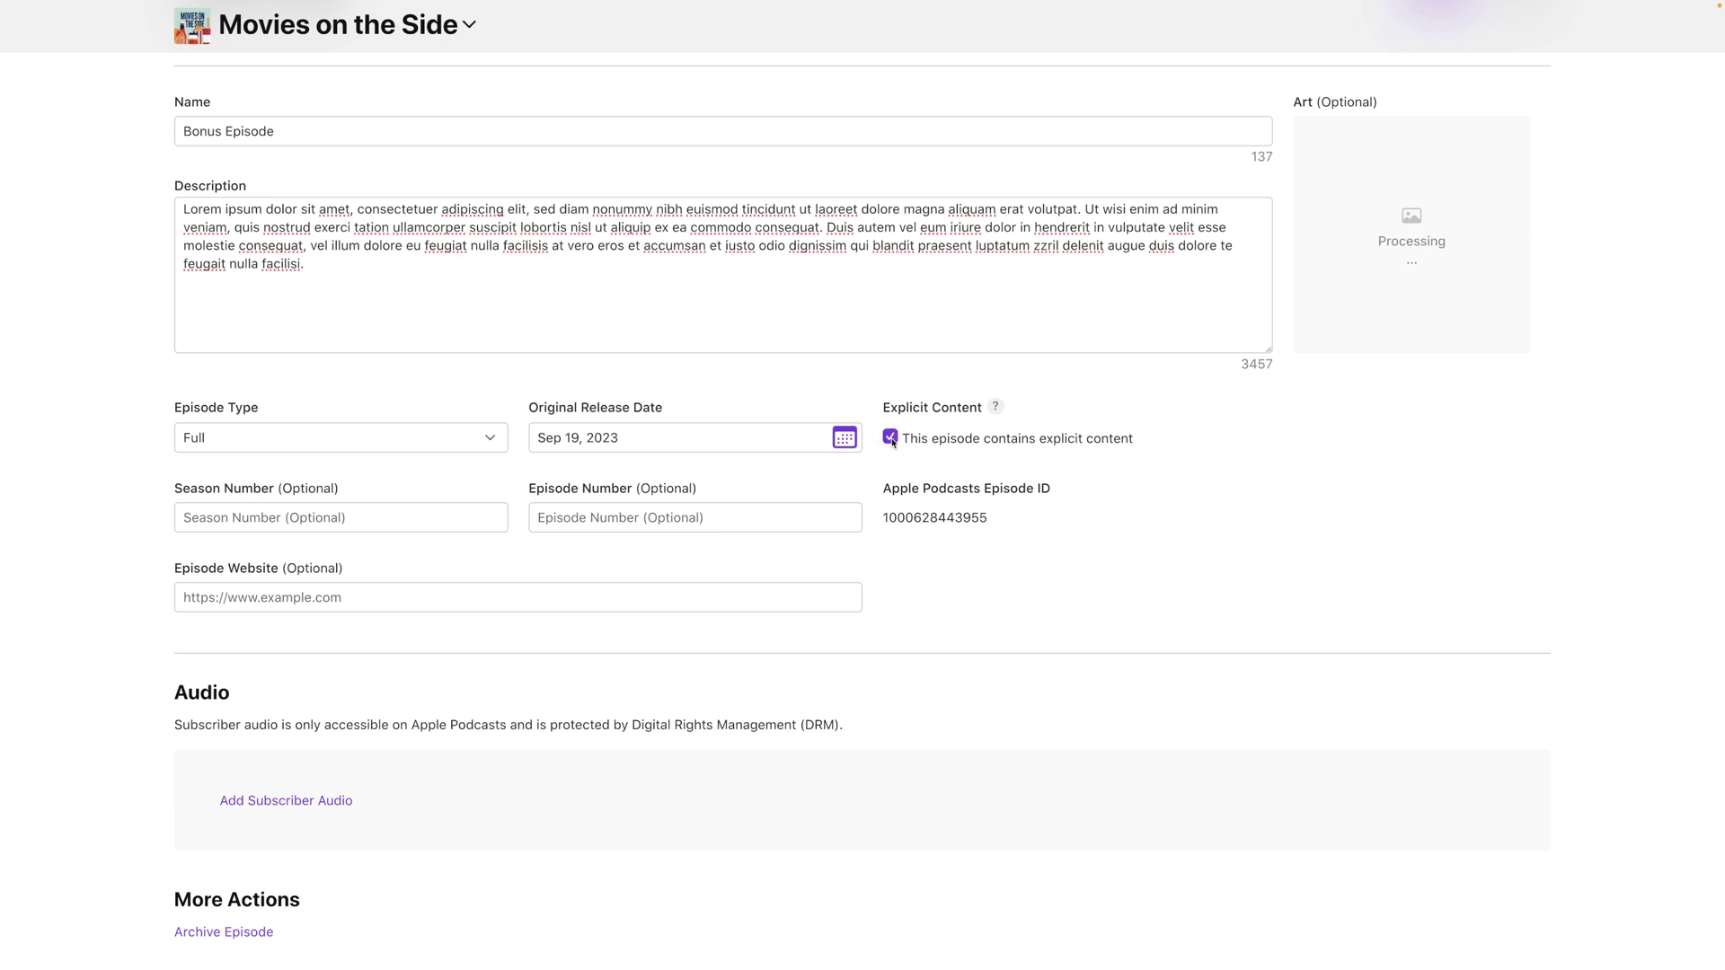
left_click(634, 439)
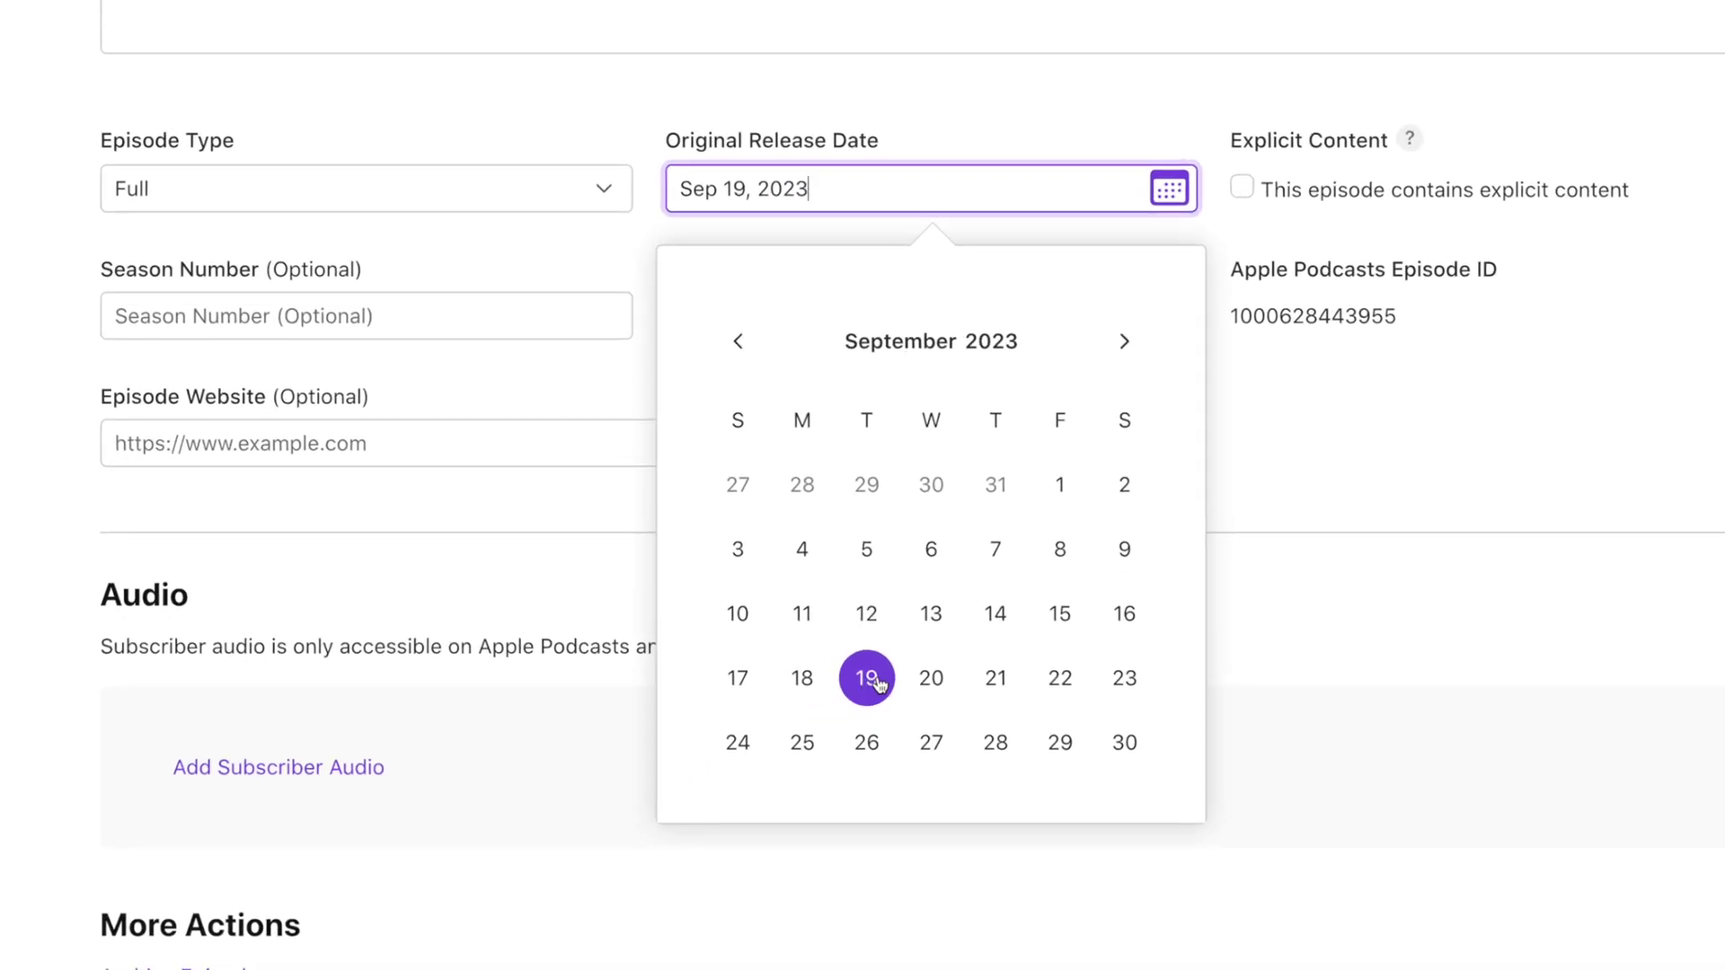
Set the Bonus Episode's original release date to Sep 22, 2023.
left_click(1060, 680)
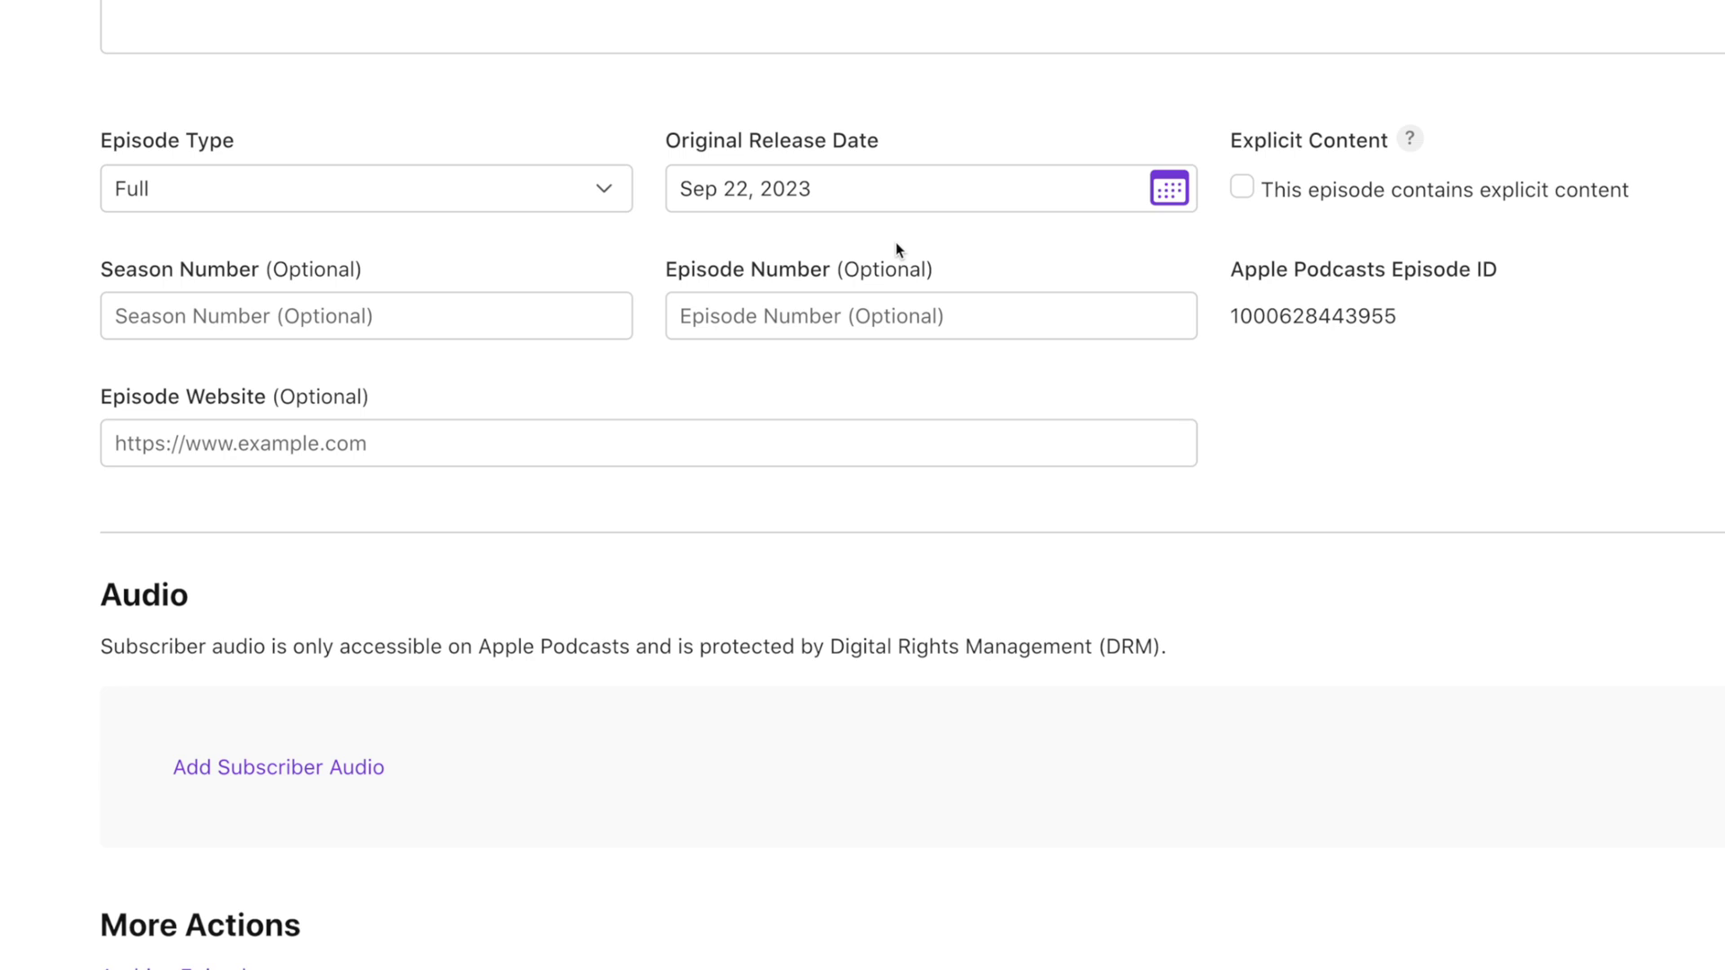
left_click(879, 318)
left_click(450, 322)
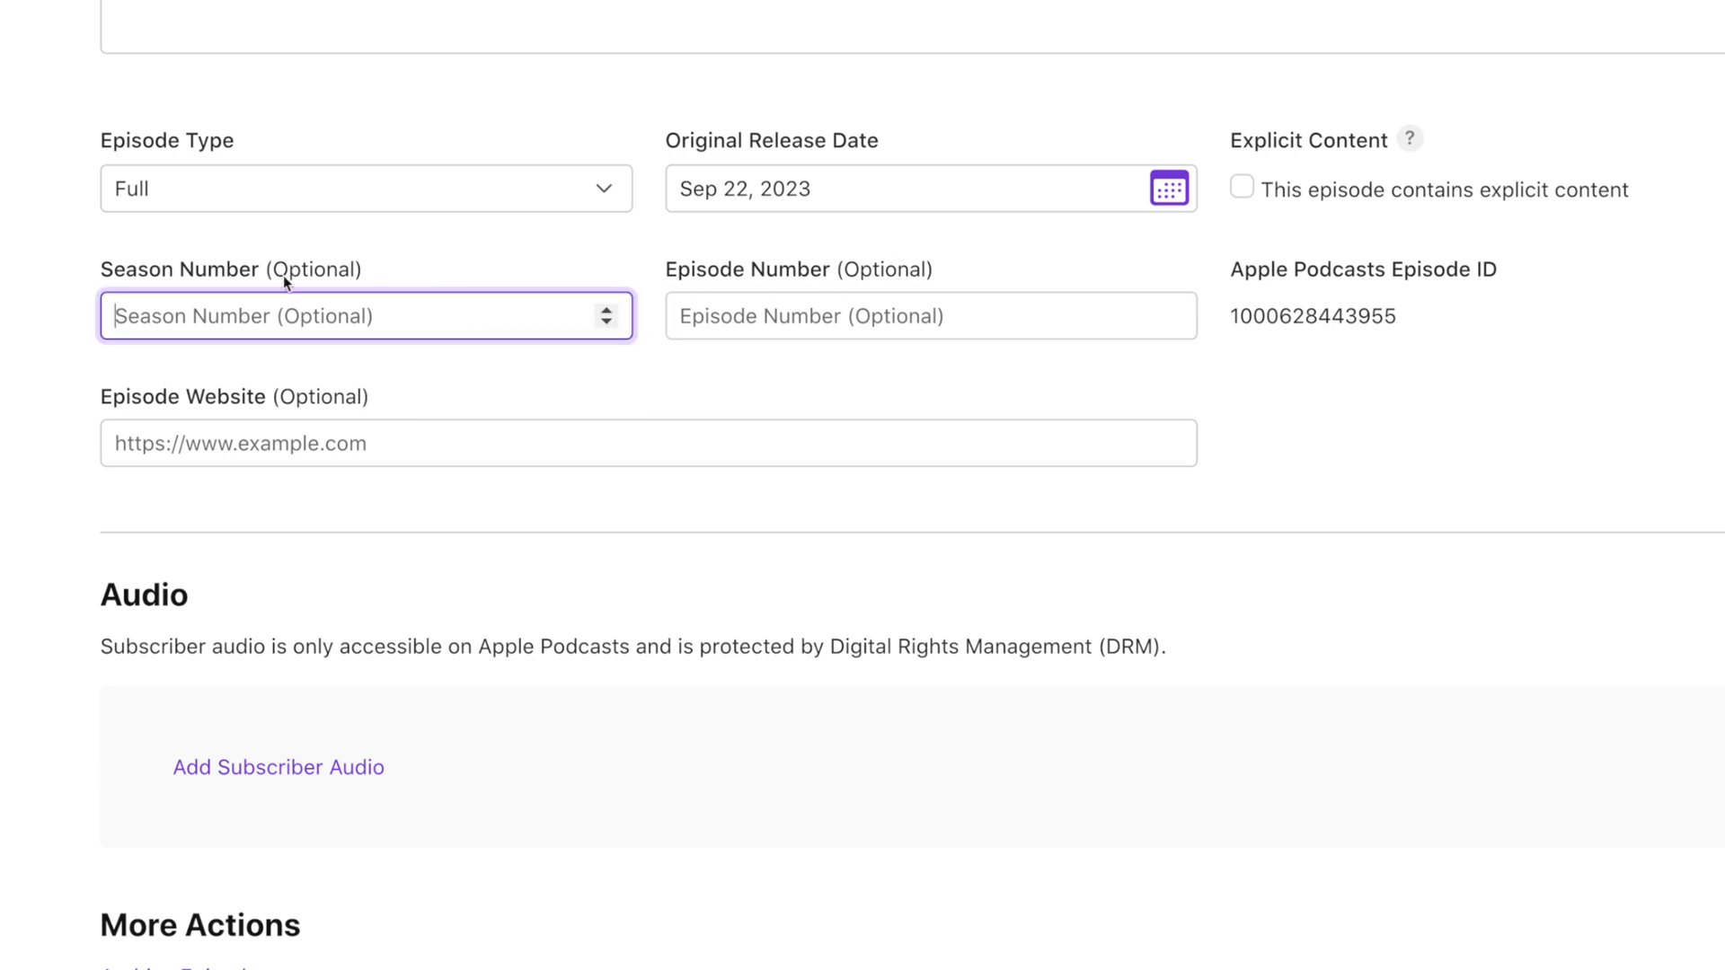
Try the Bonus episode type, revert it to Full, and scroll down to Audio.
left_click(208, 195)
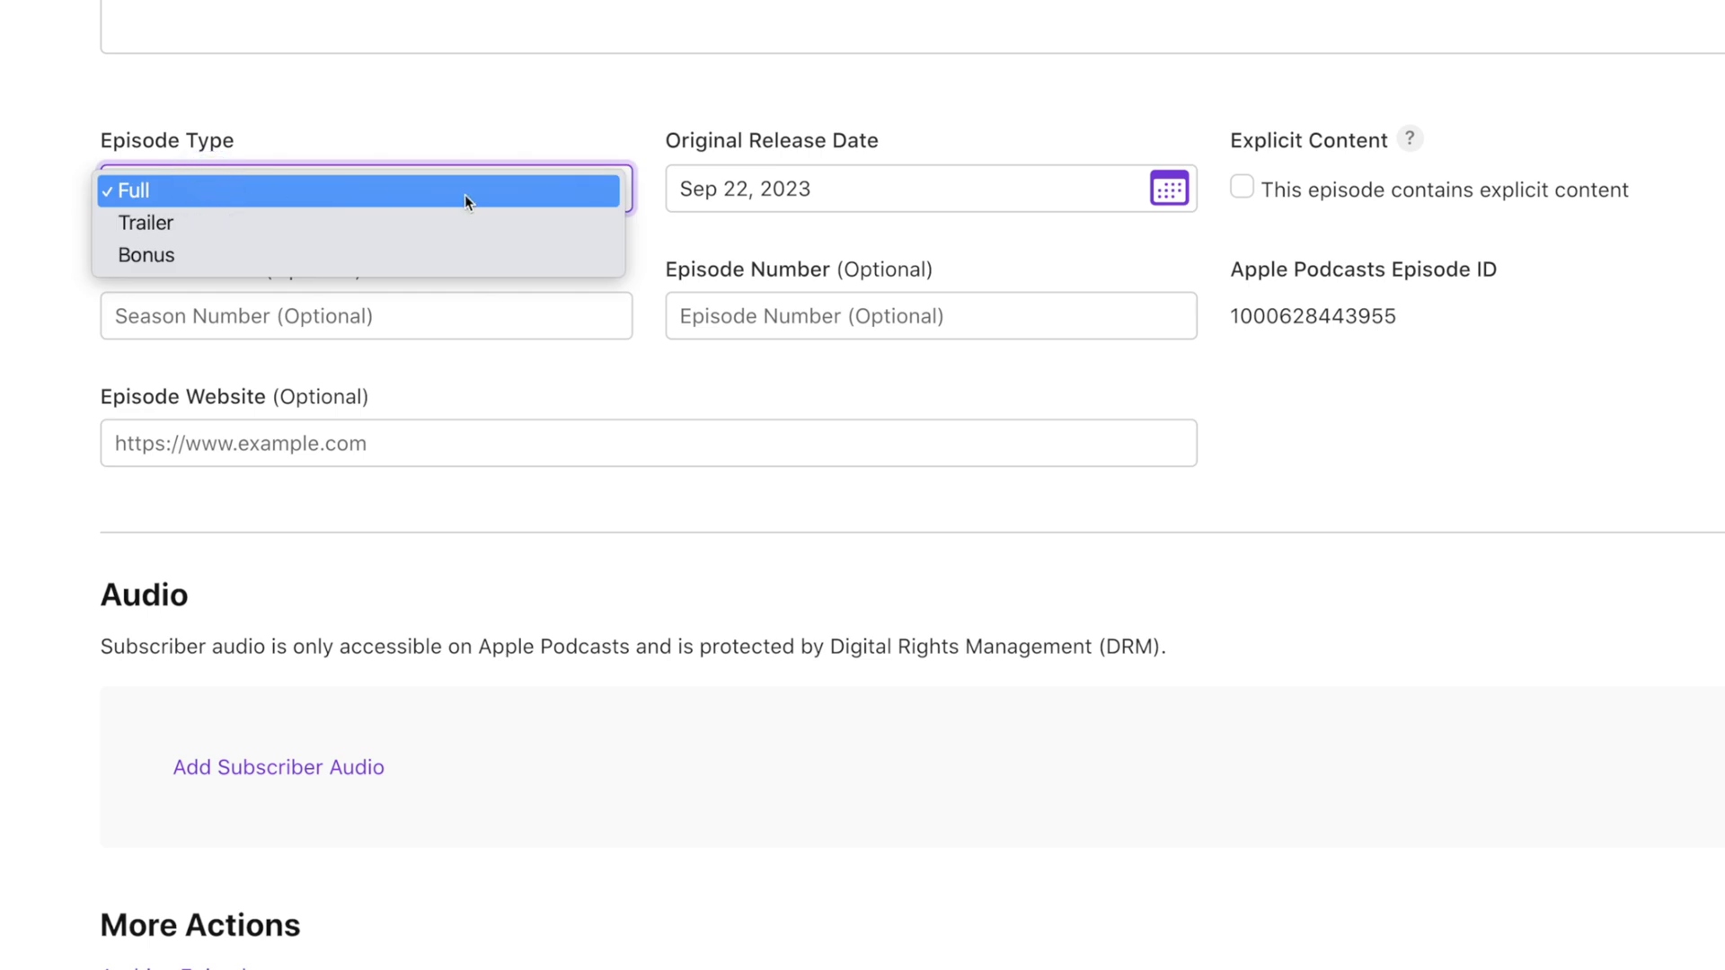
left_click(462, 256)
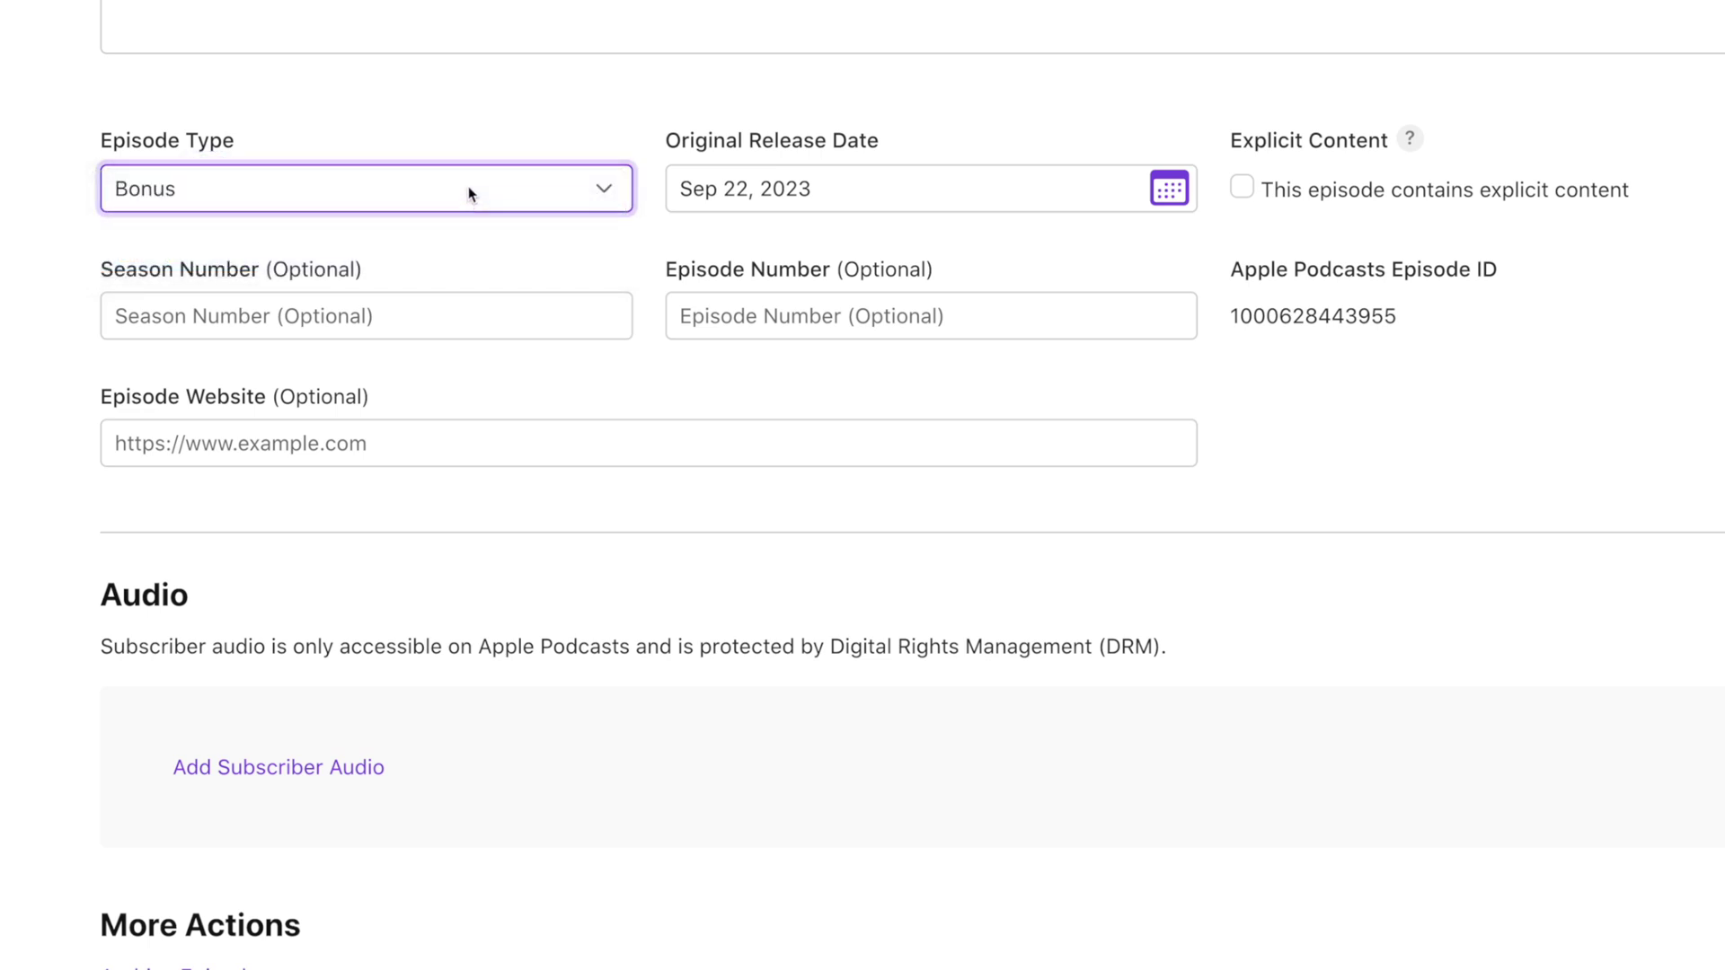
left_click(467, 186)
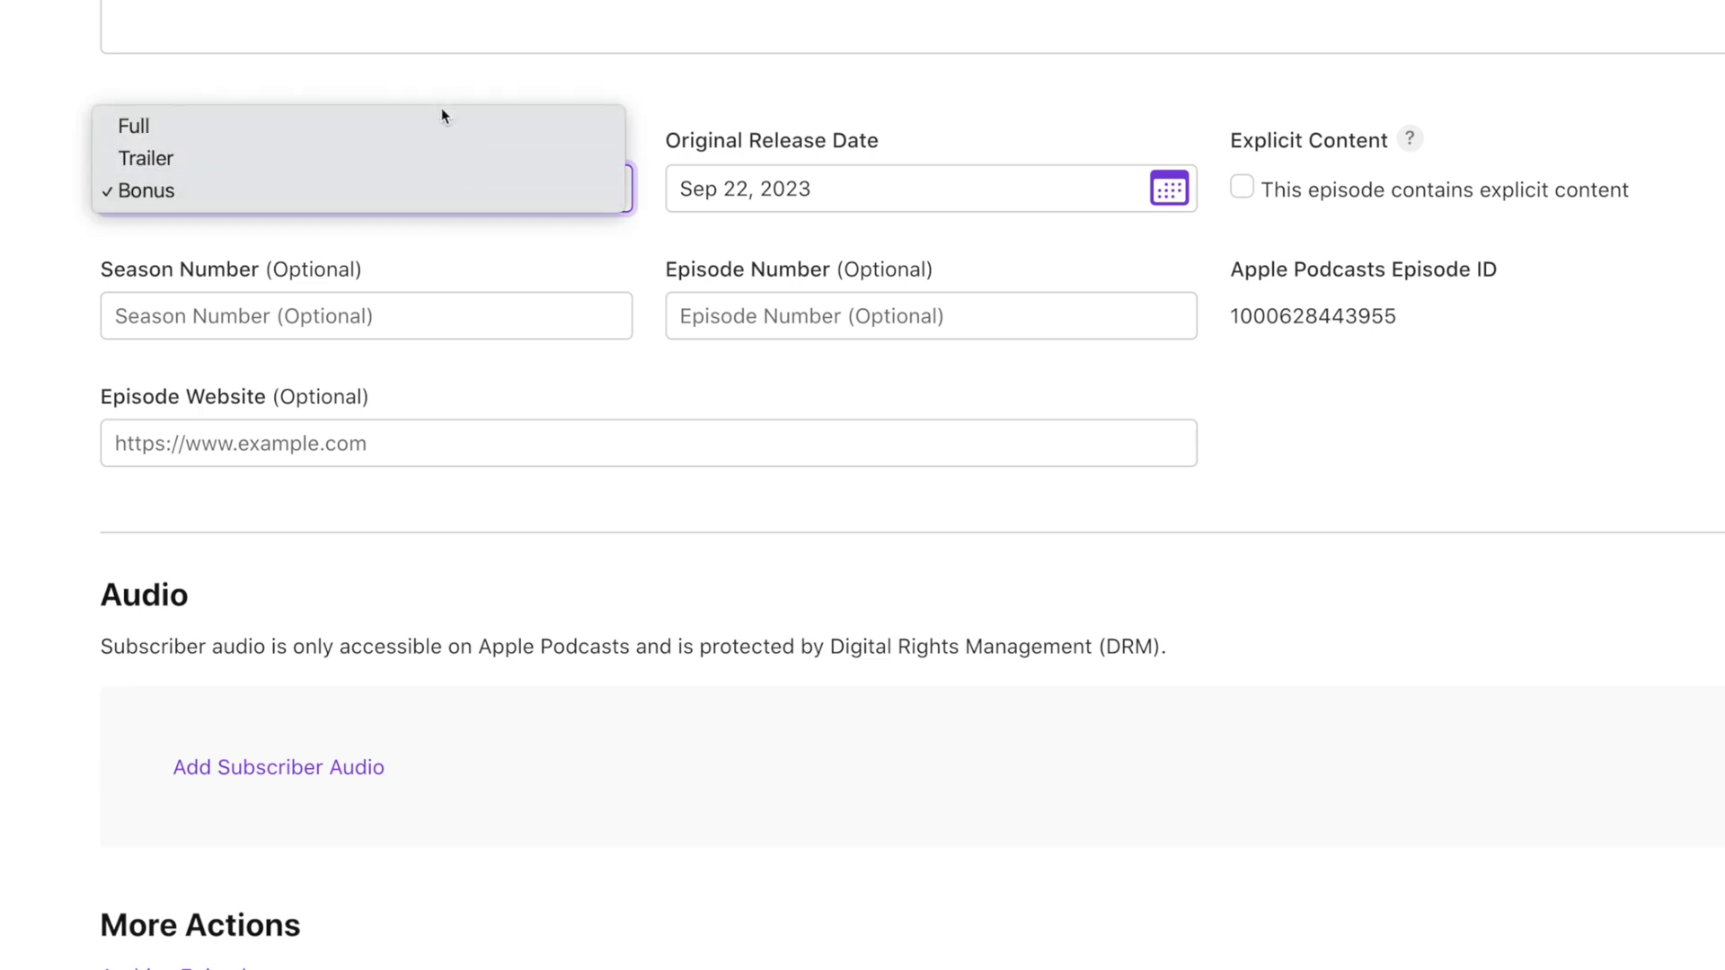
left_click(439, 120)
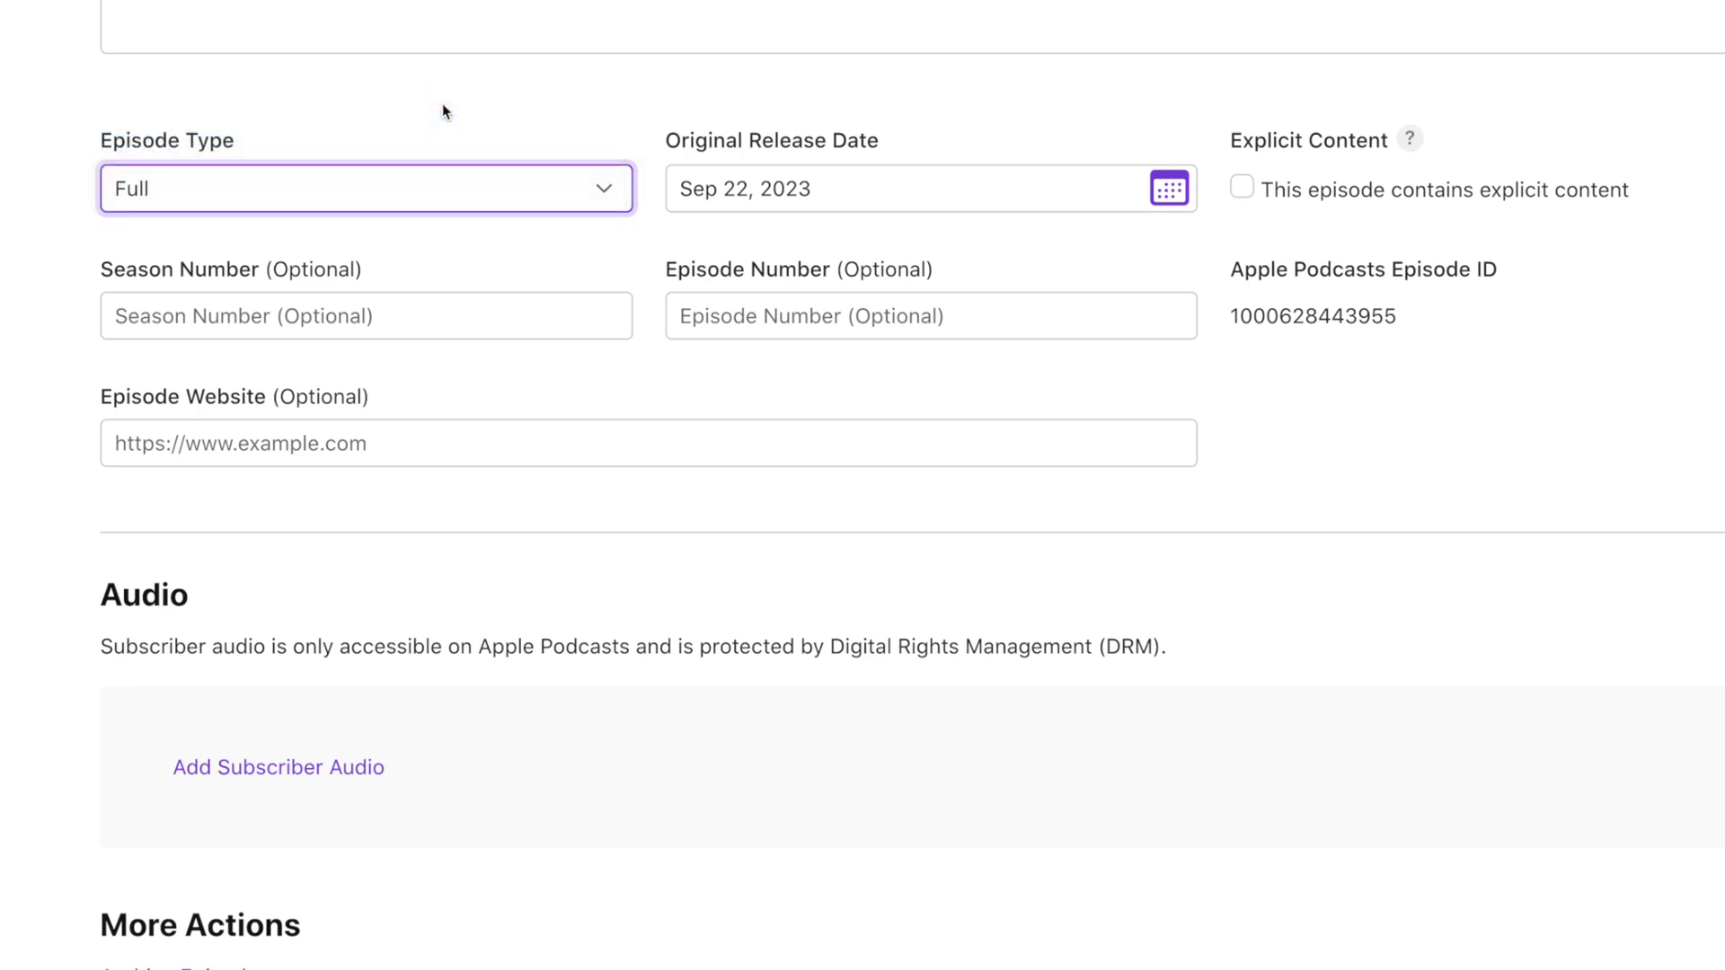
left_click(563, 443)
scroll(597, 453, "down", 3)
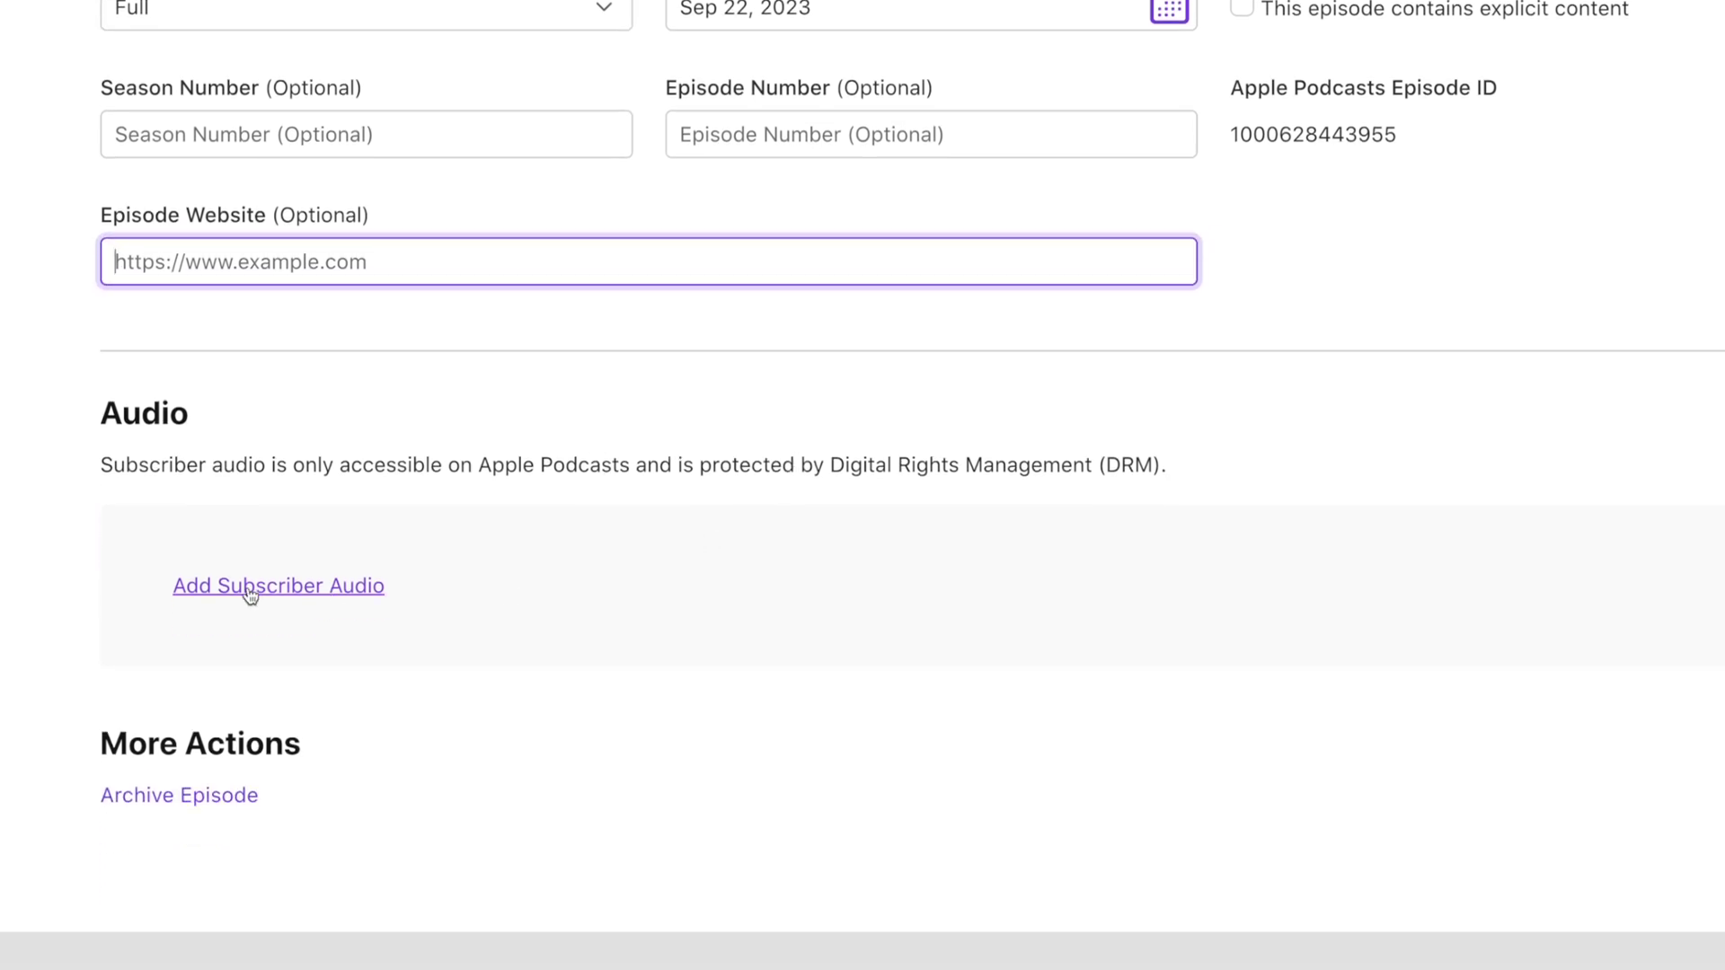
Add subscriber audio scheduled to become available starting Sep 20, 2023.
left_click(251, 591)
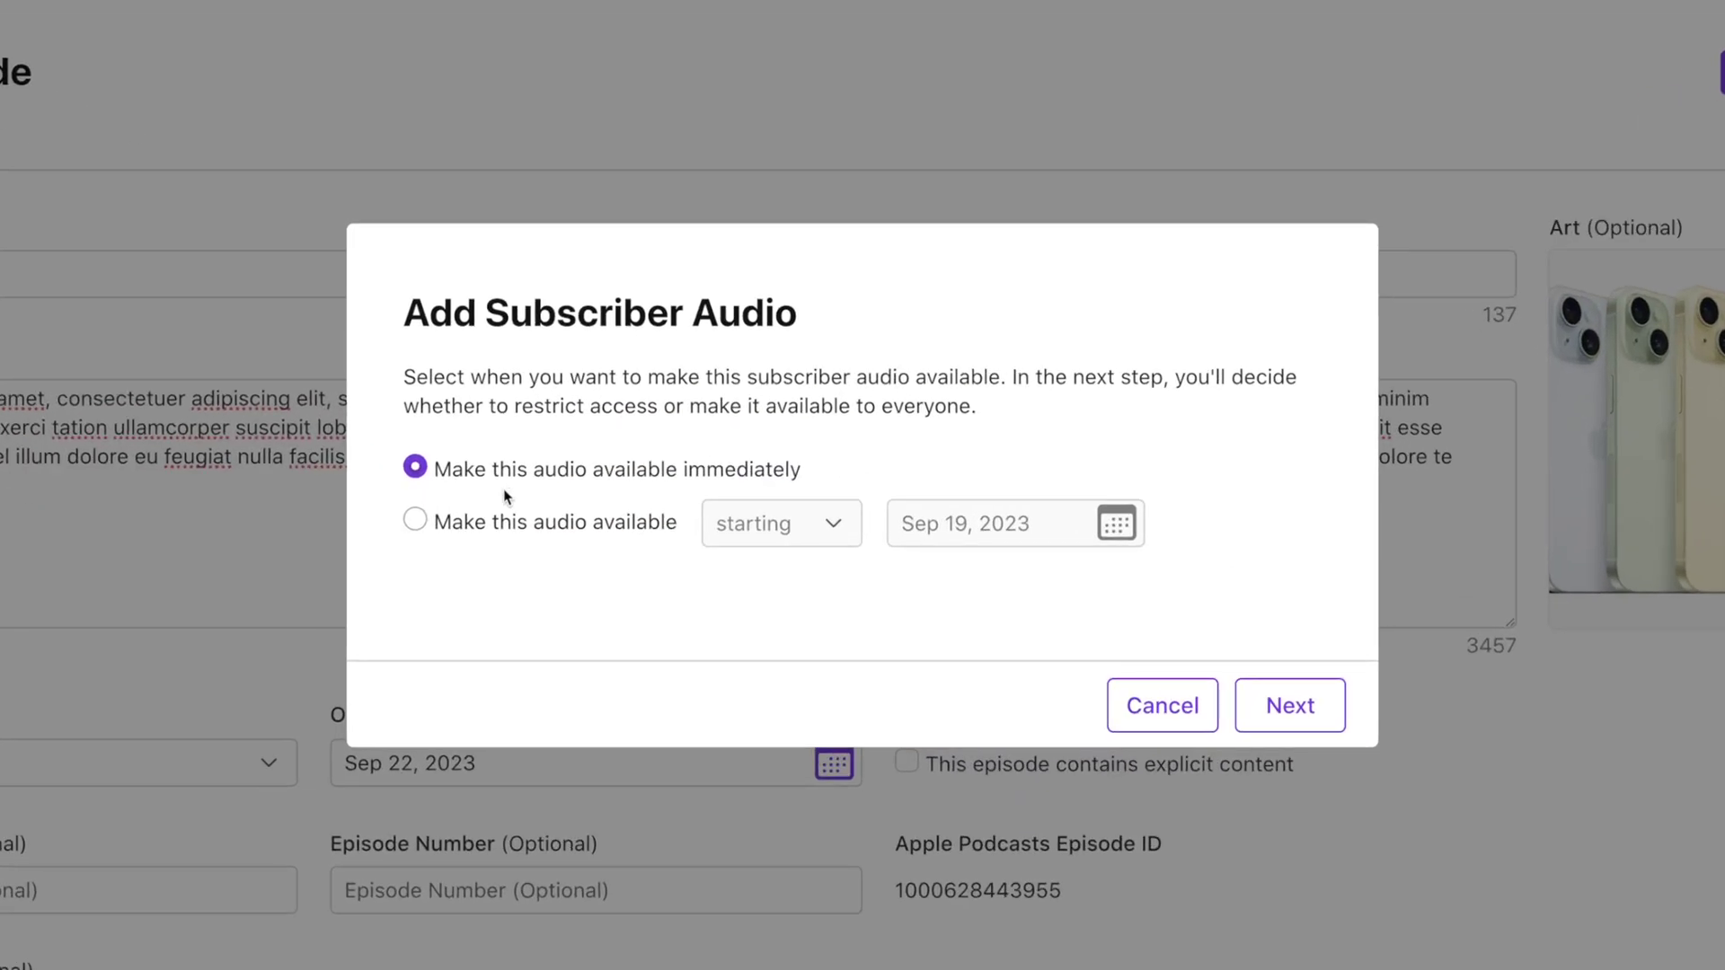
left_click(555, 530)
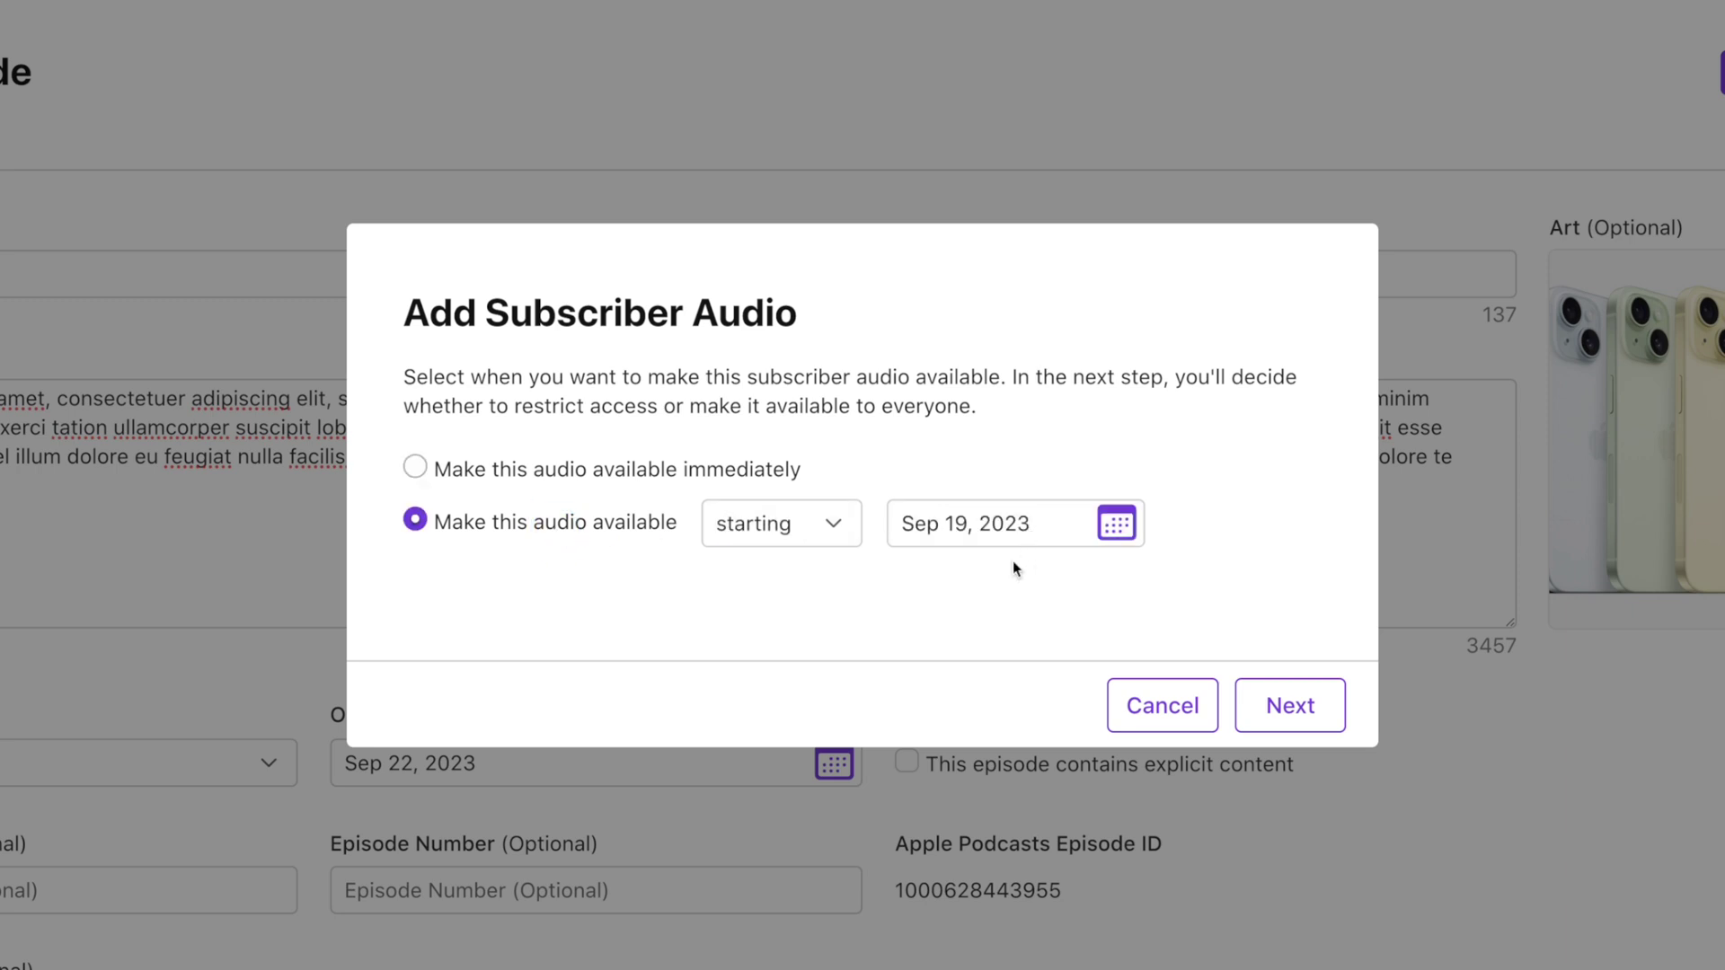
left_click(963, 524)
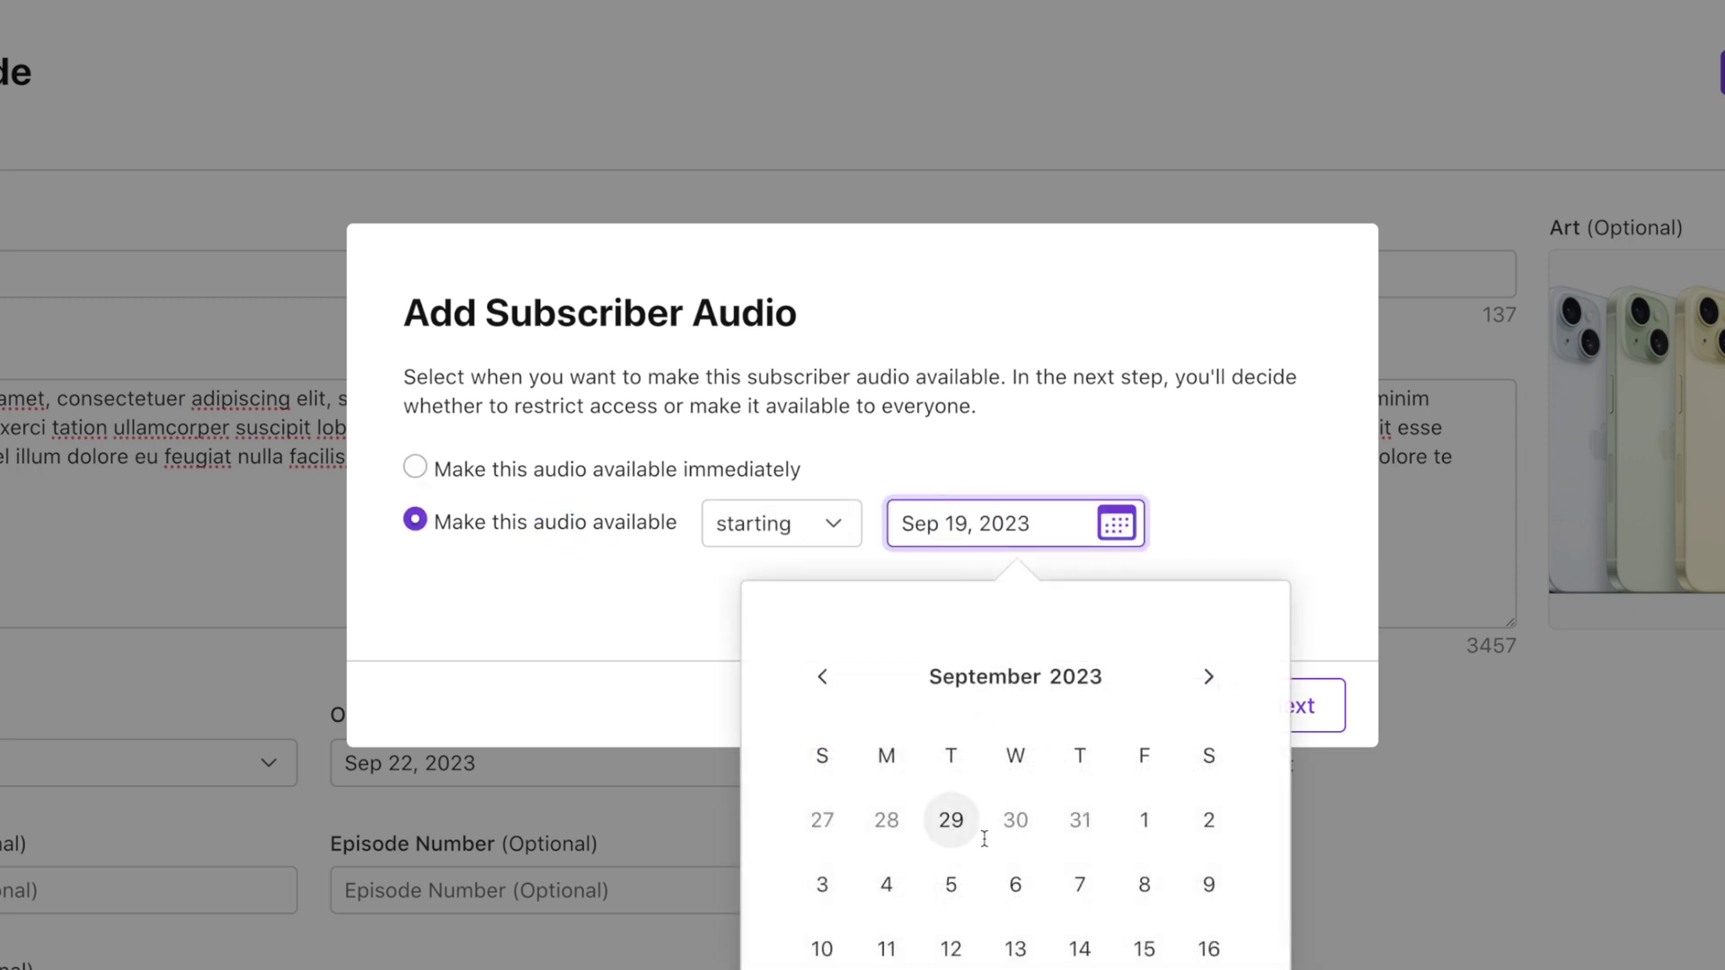
left_click(1015, 969)
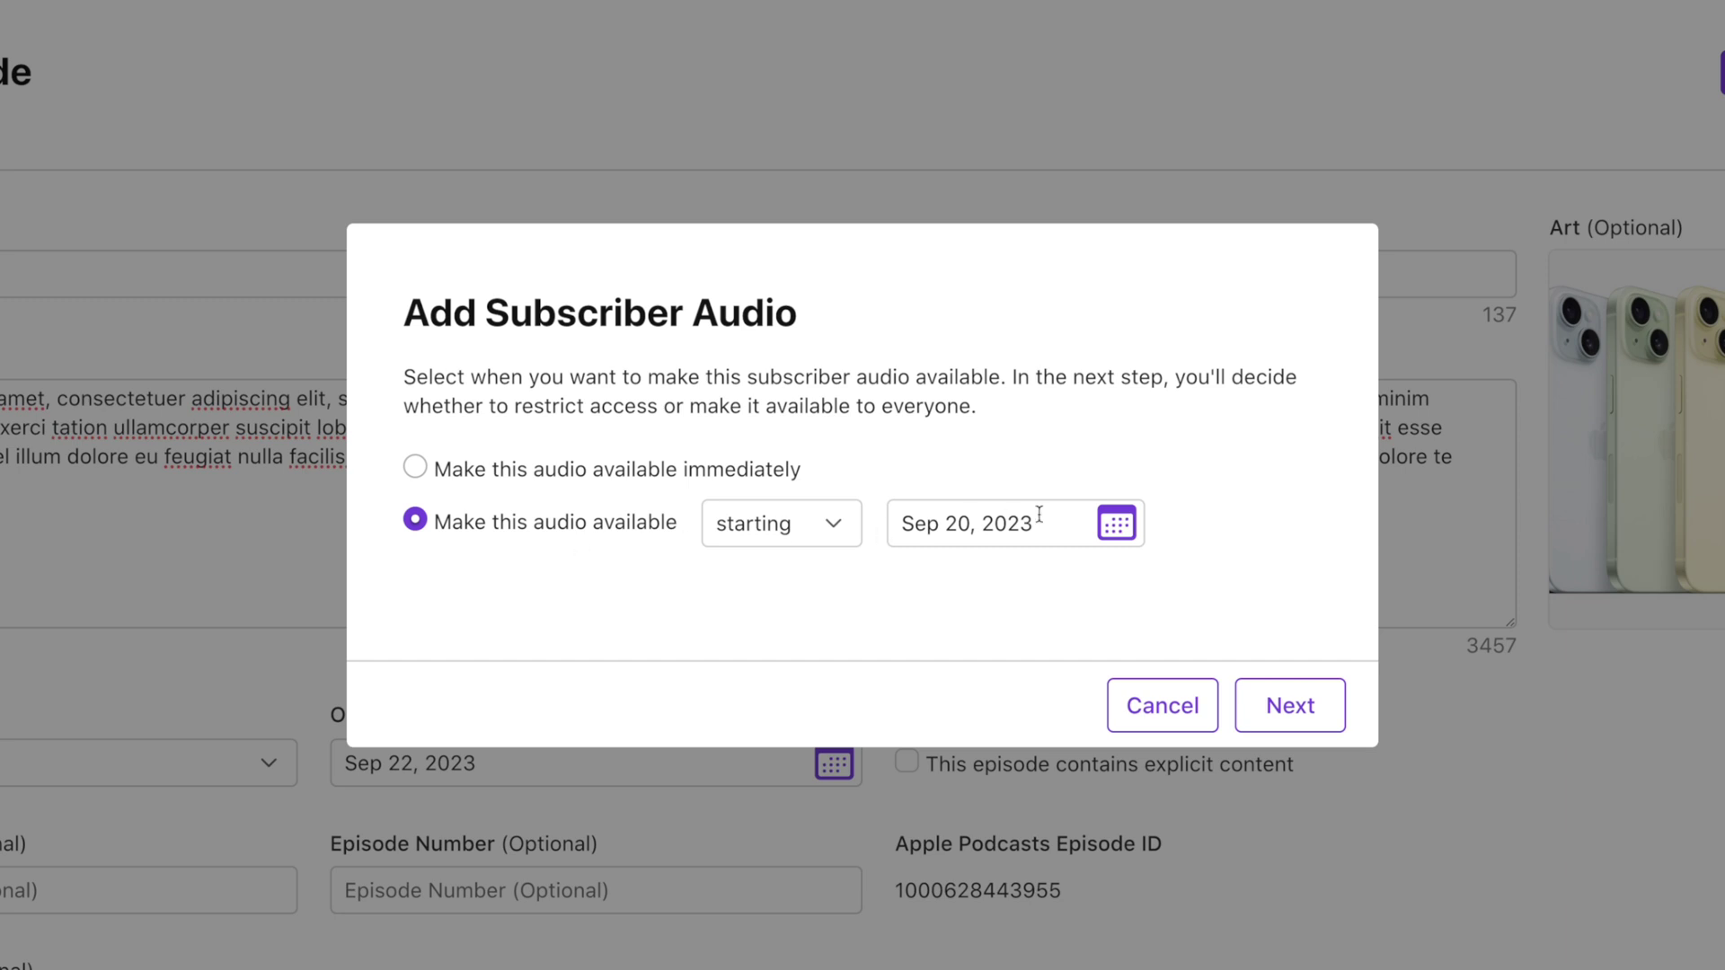
left_click(1300, 714)
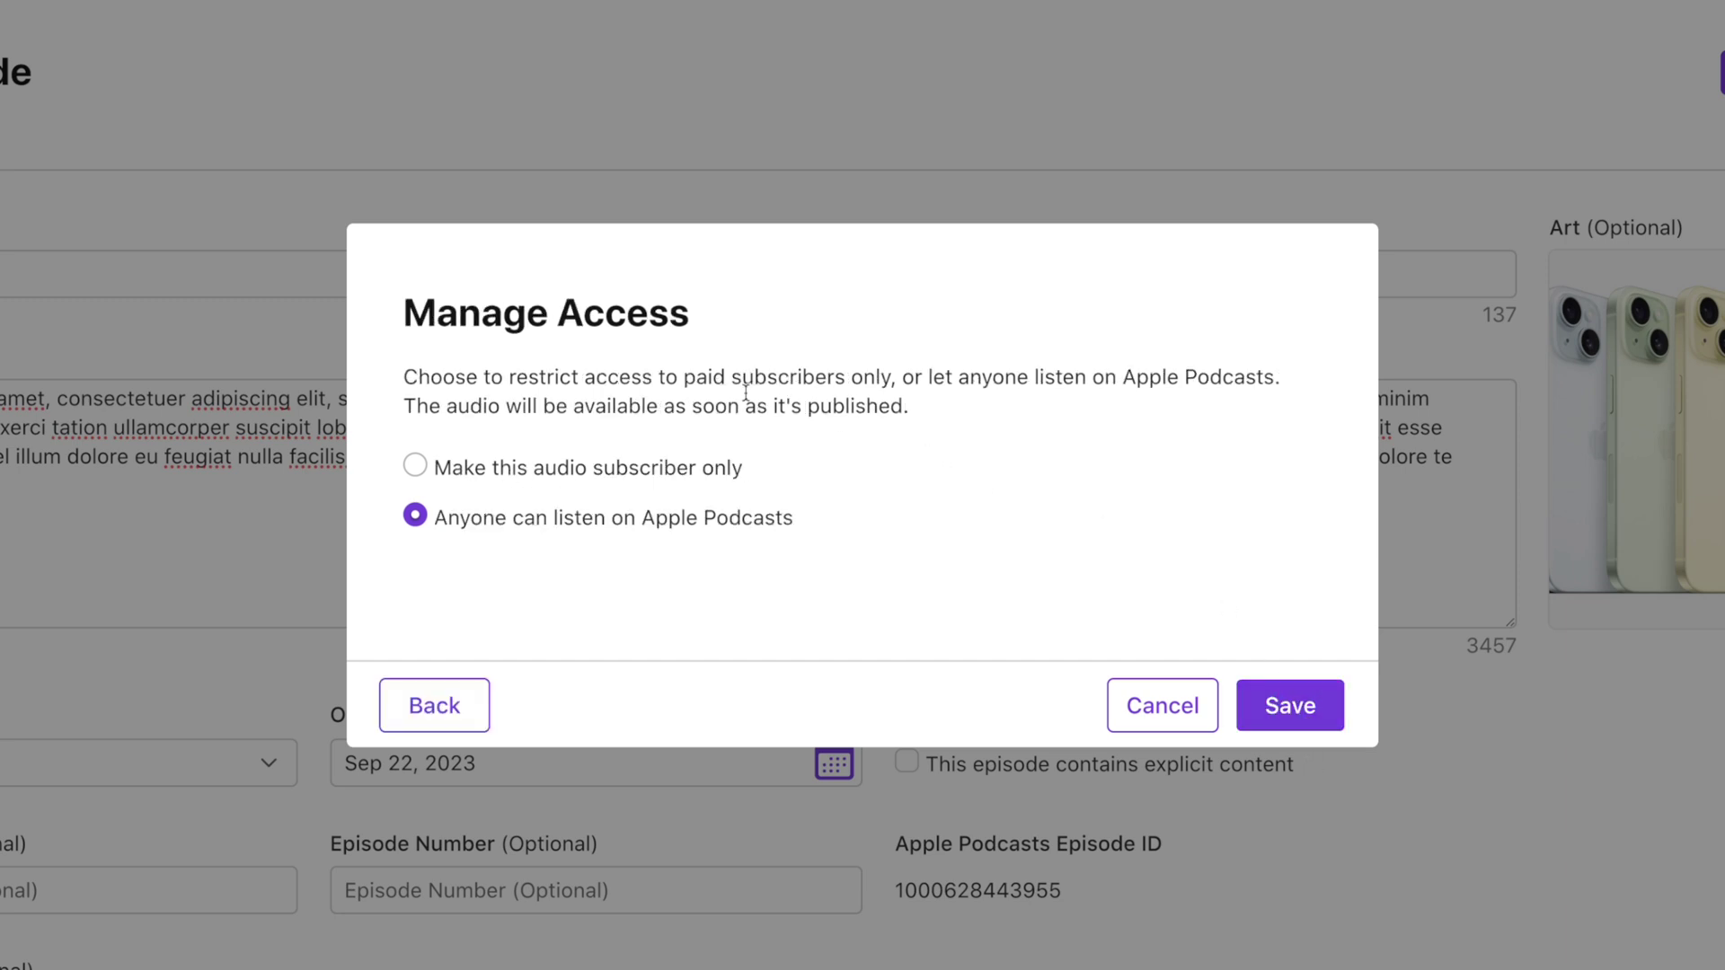
Make the audio subscriber only, starting Sep 25, 2023.
left_click(450, 469)
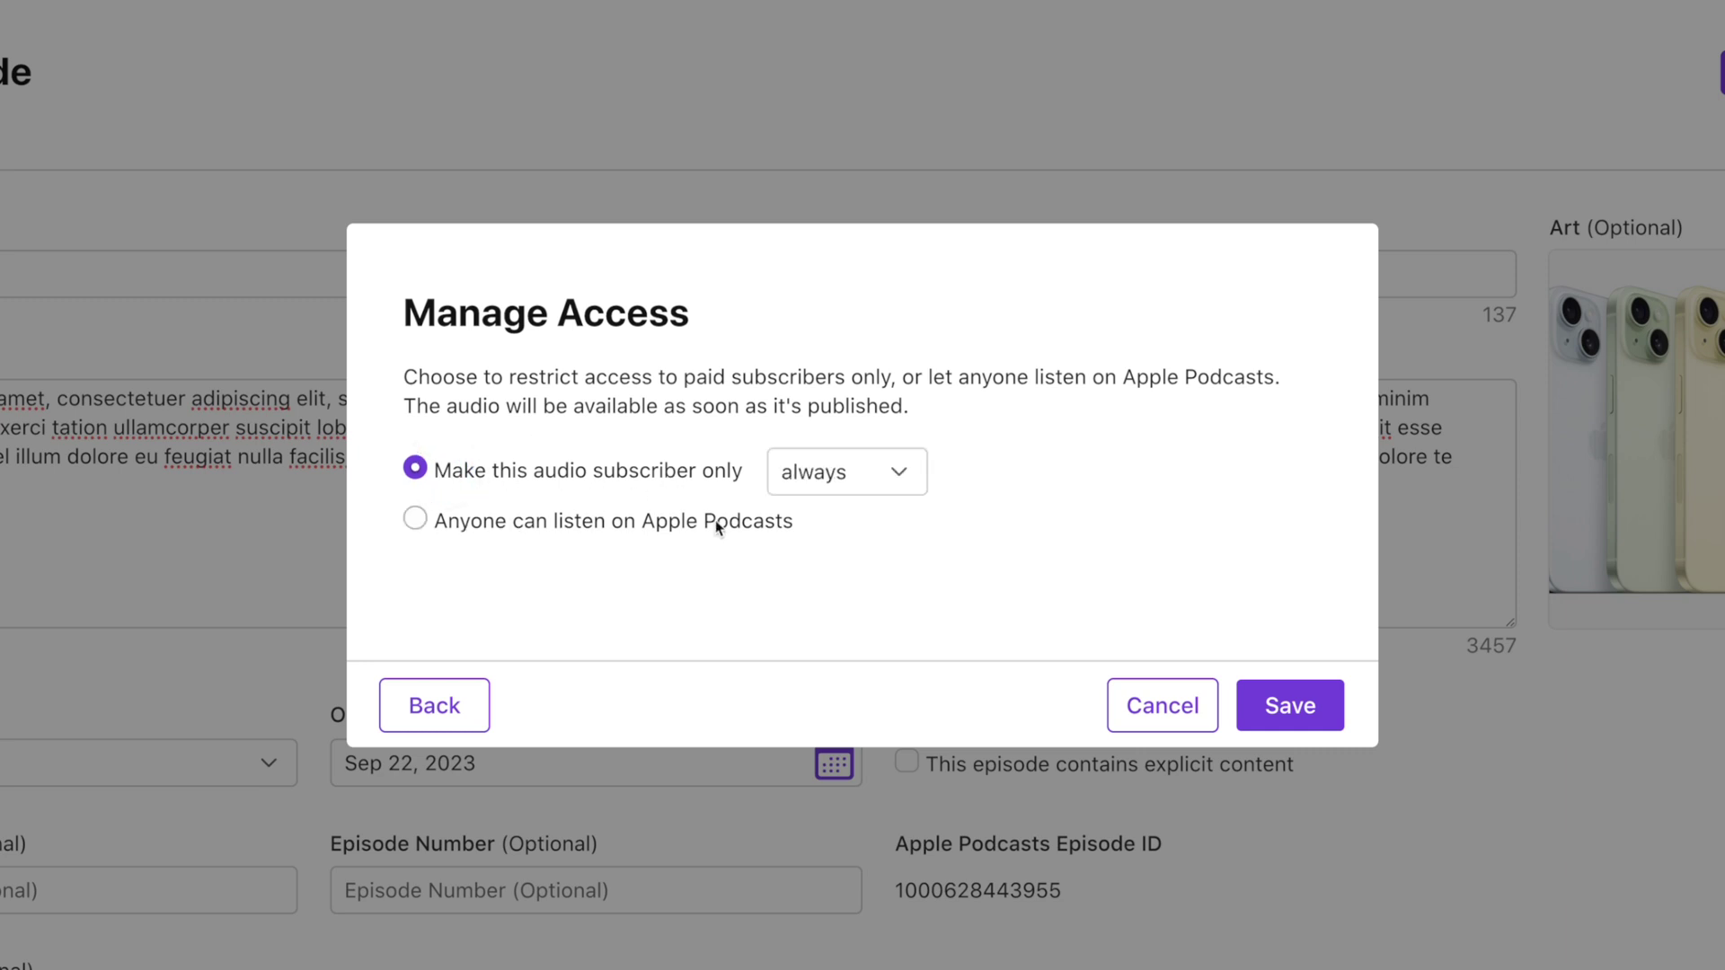
left_click(842, 456)
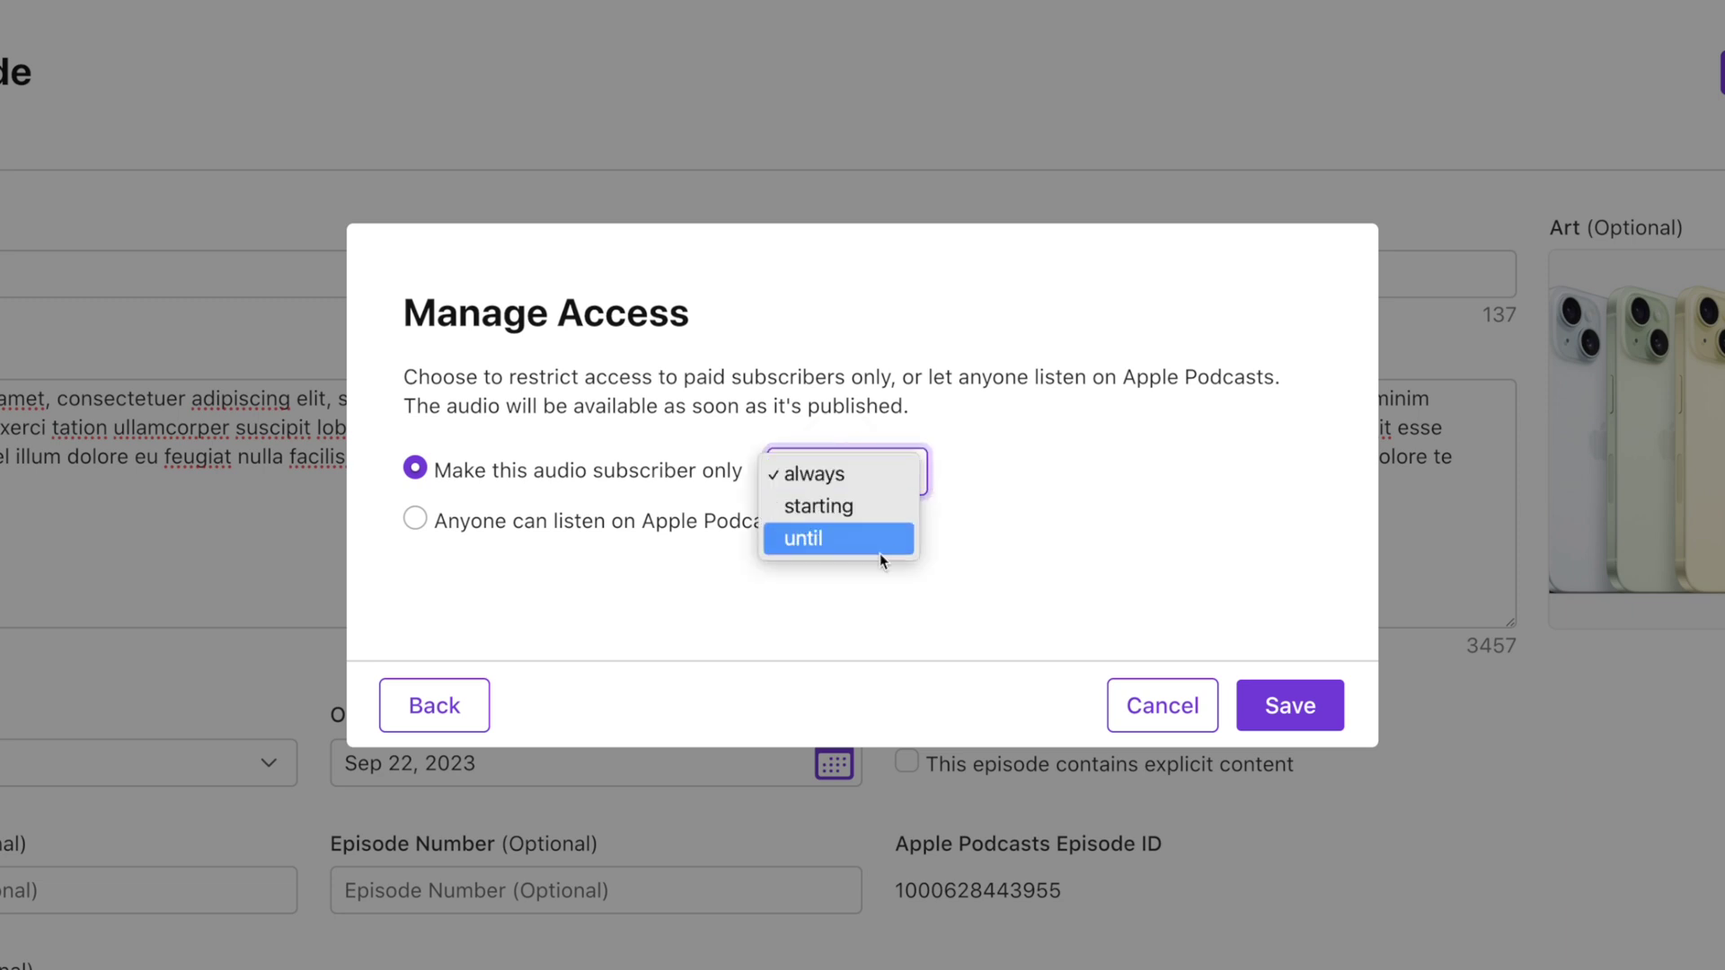
left_click(819, 506)
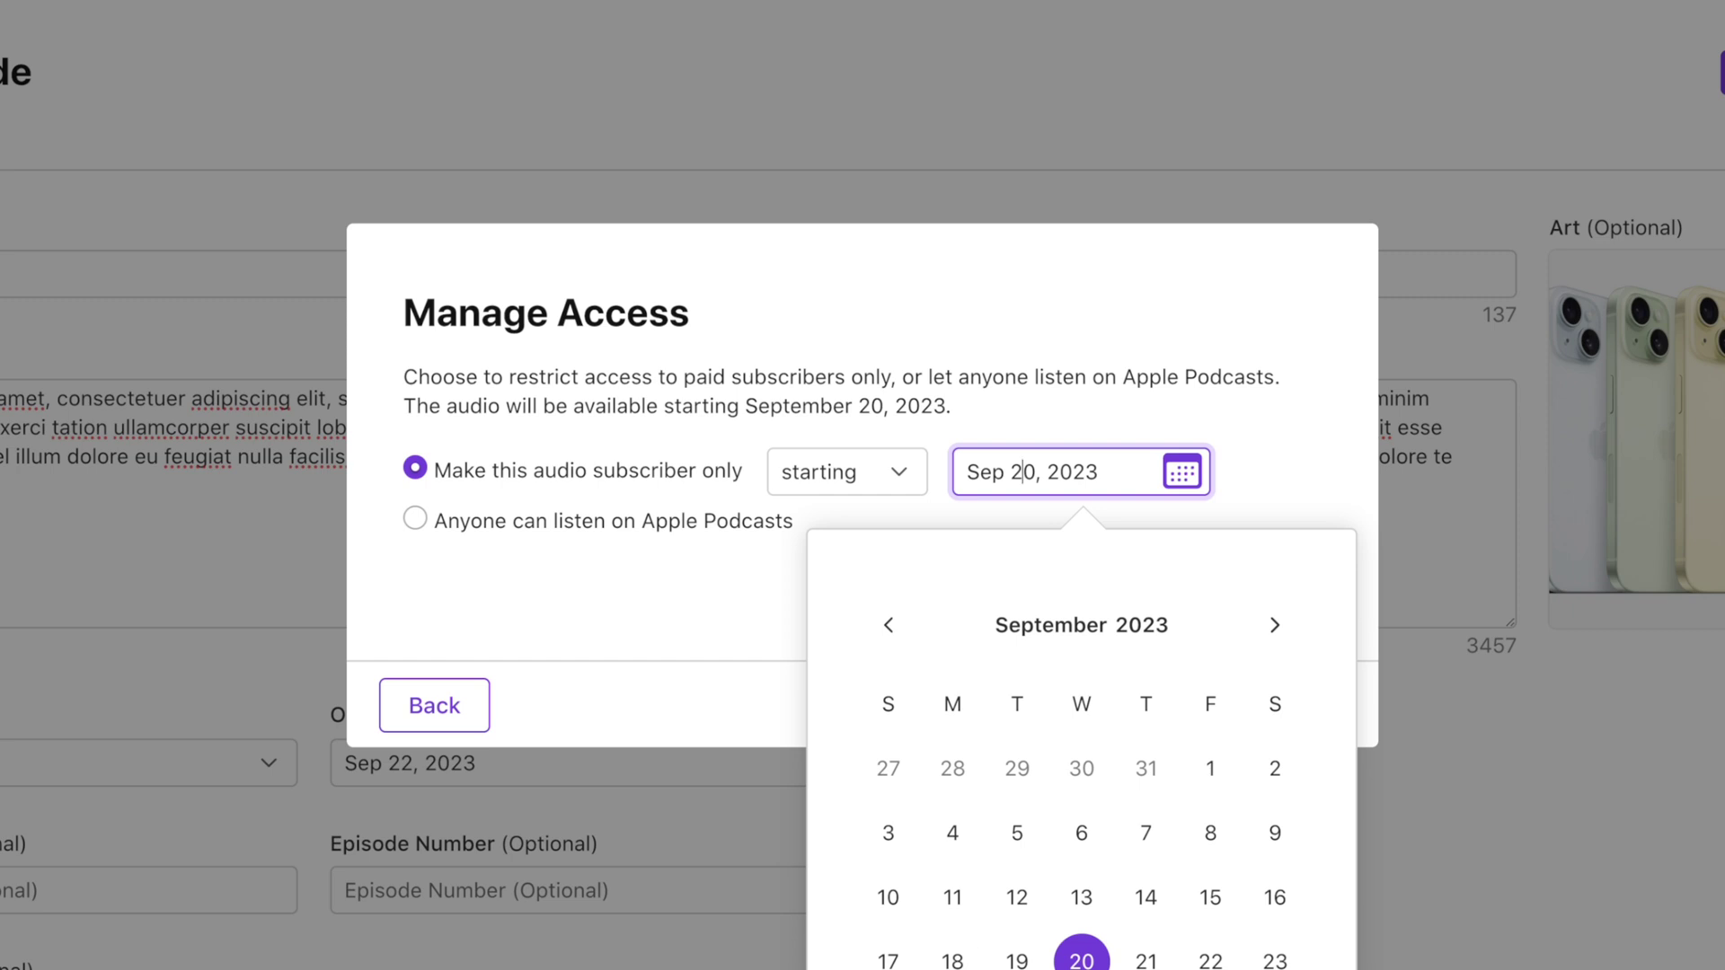
key("Delete")
type("5")
key("Return")
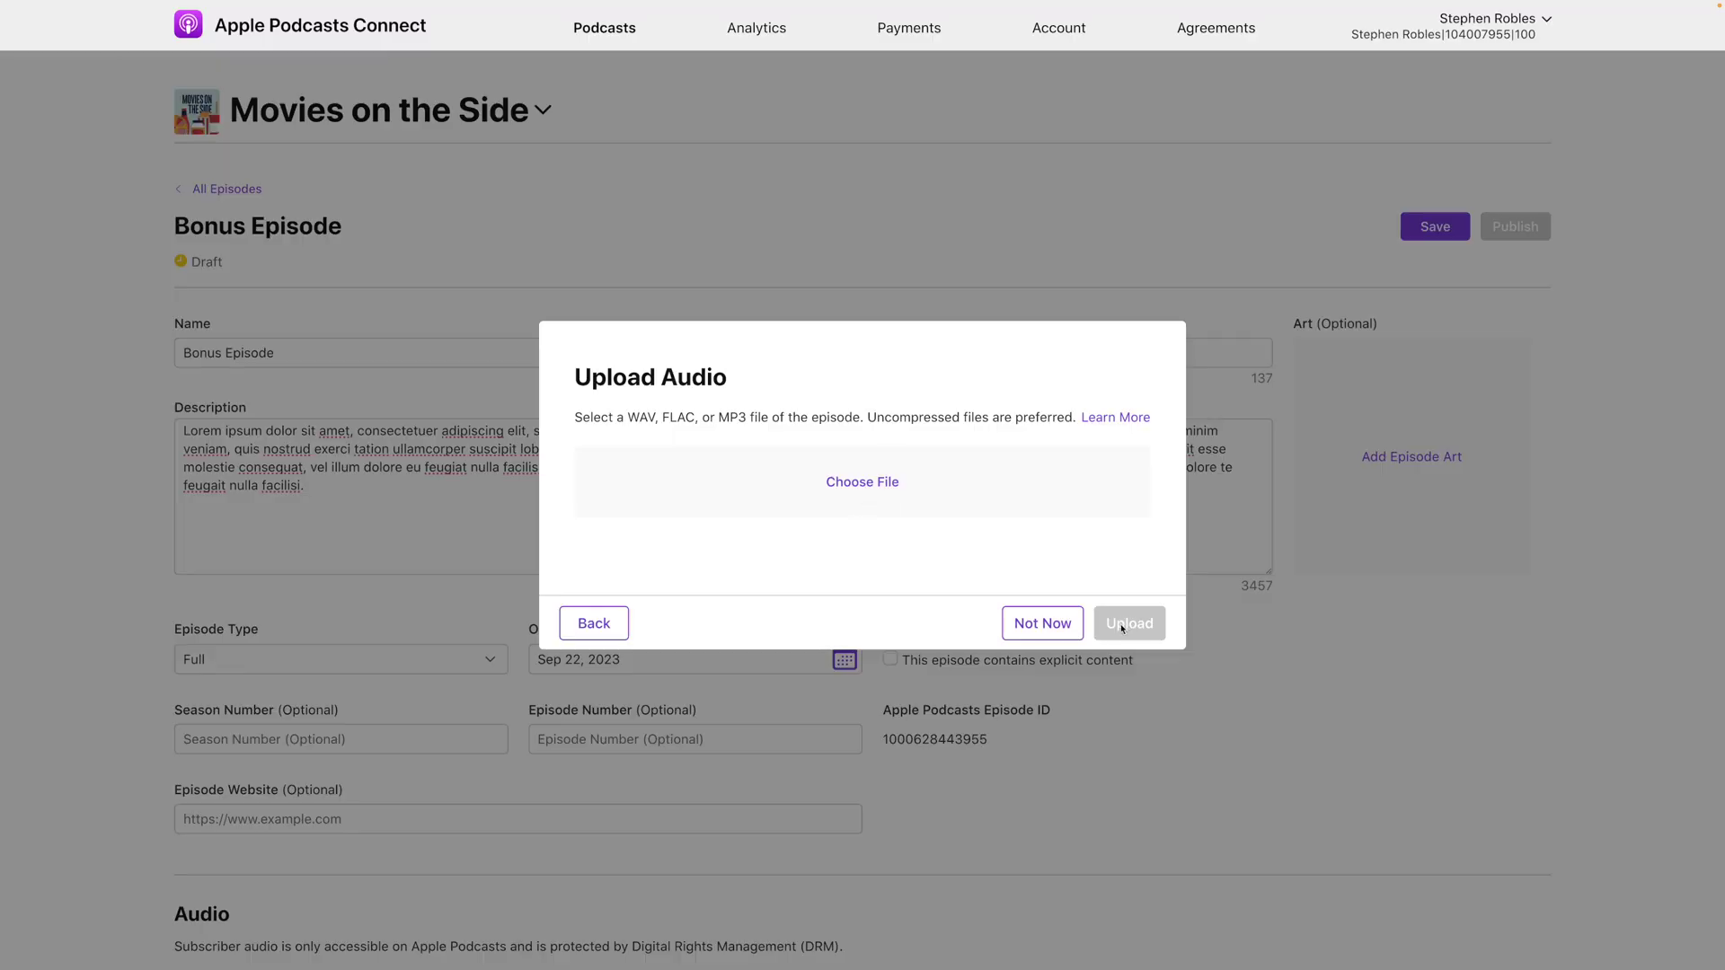
Skip the audio file upload and leave the episode type at Full.
left_click(1062, 632)
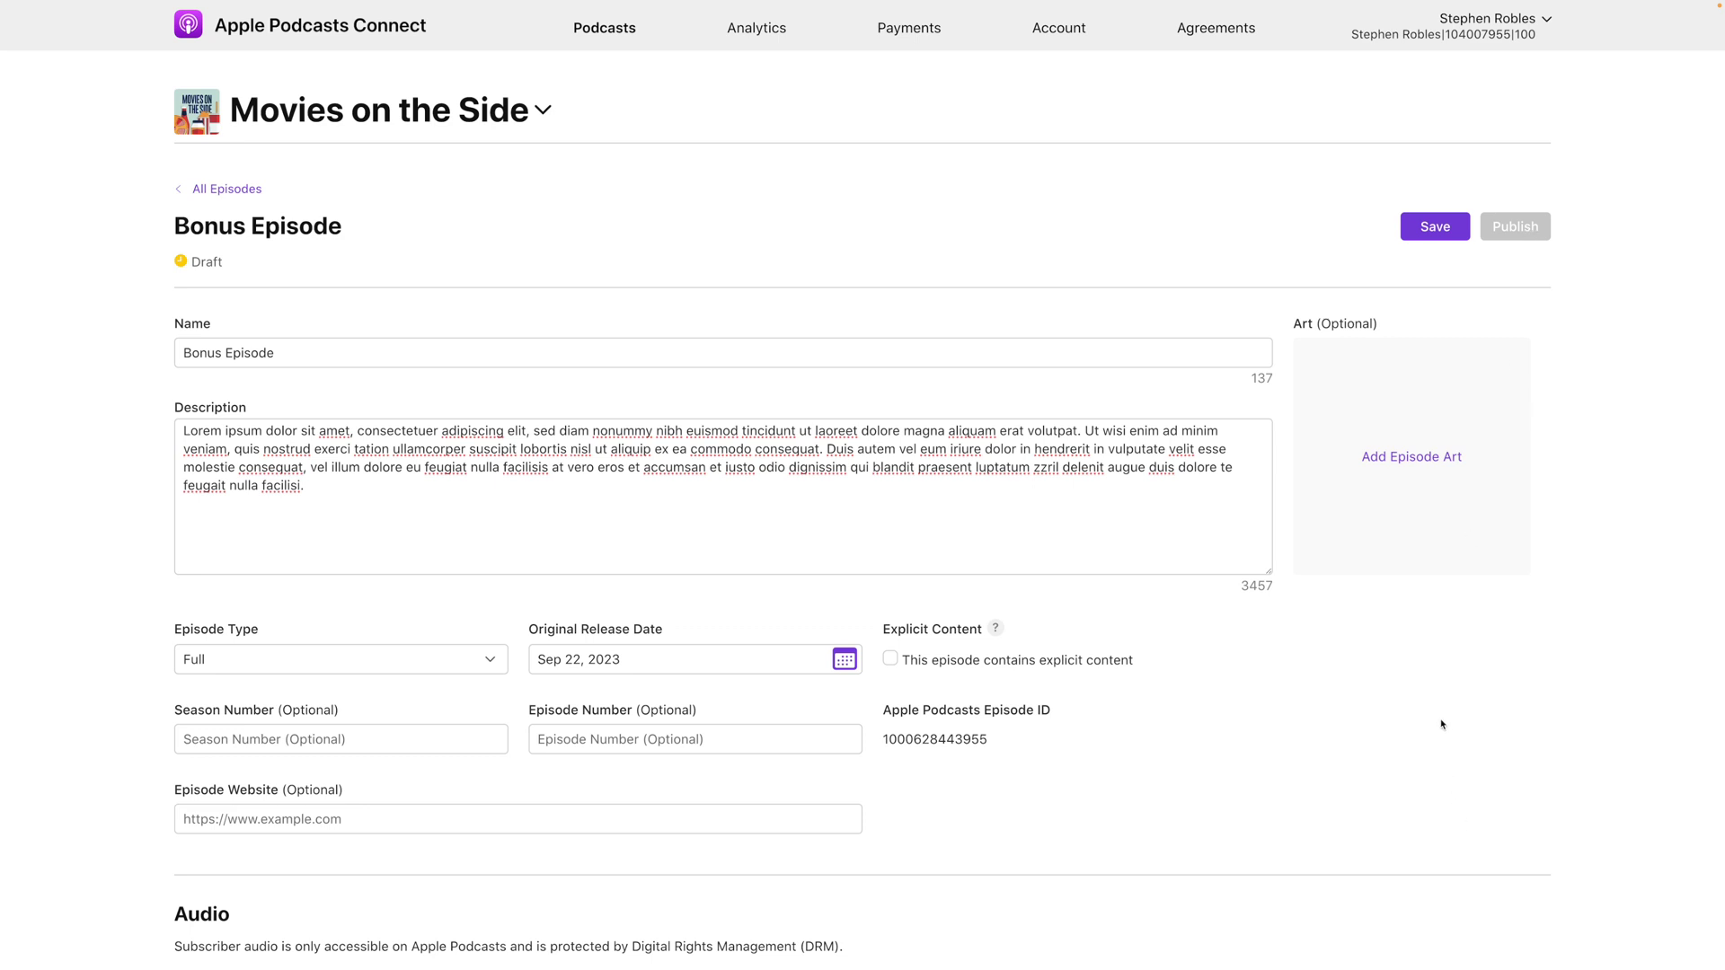
left_click(333, 659)
left_click(338, 660)
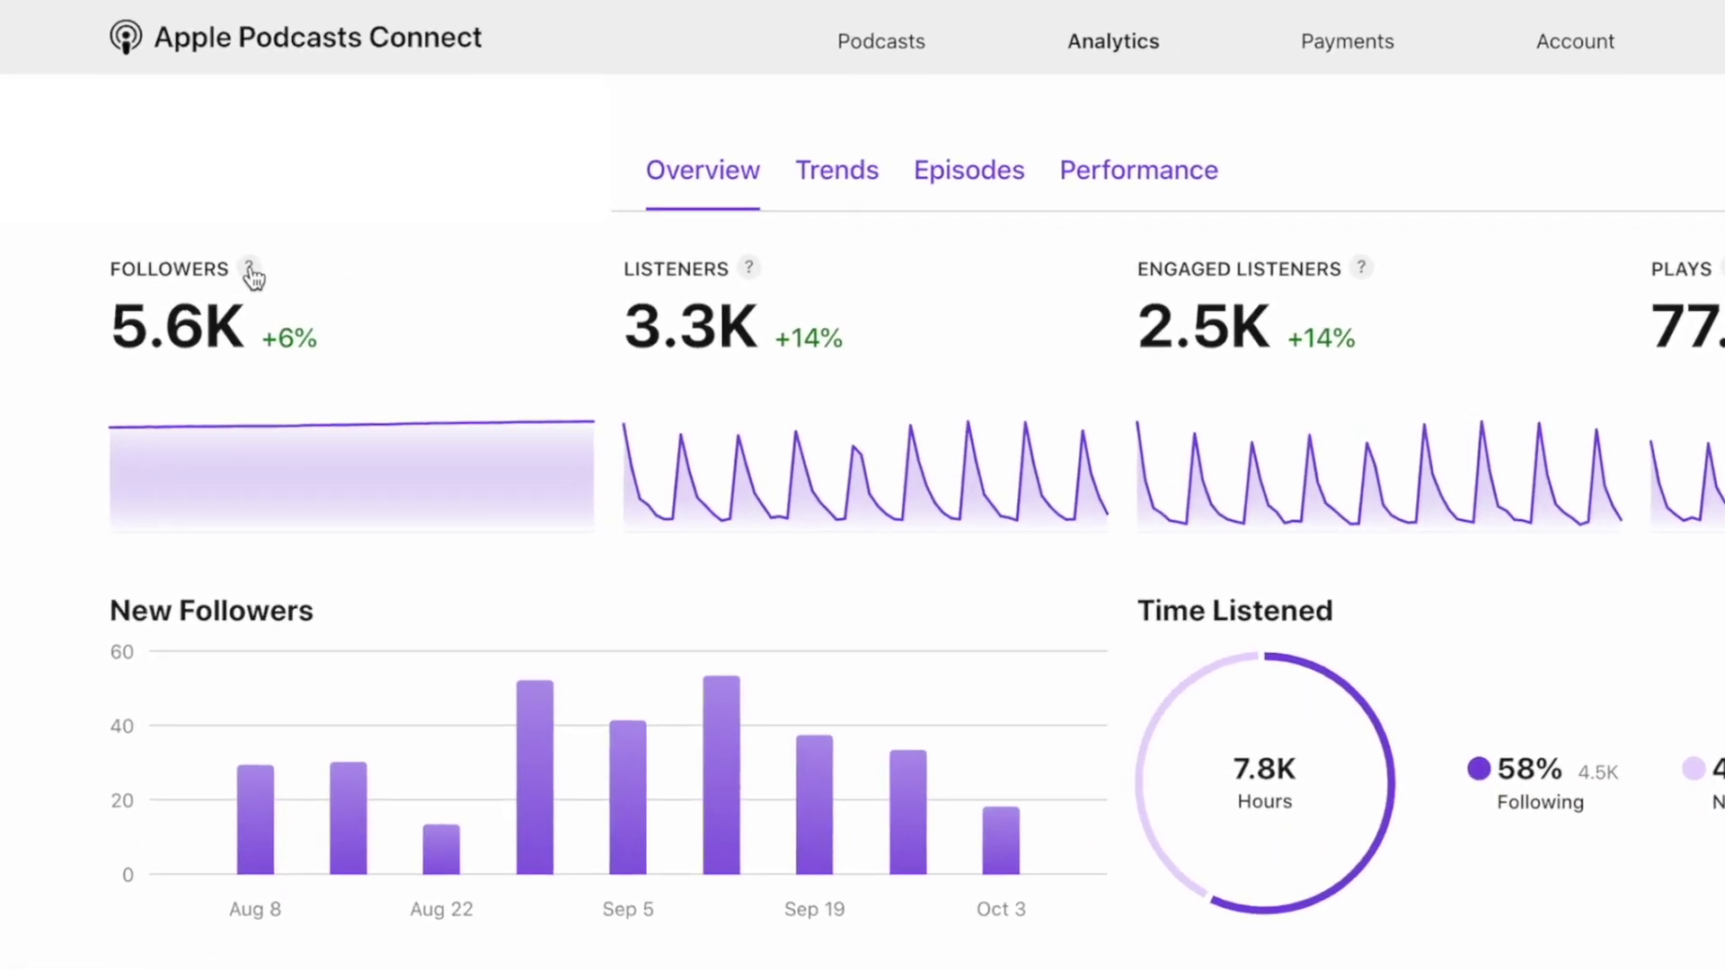
mouse_move(250, 270)
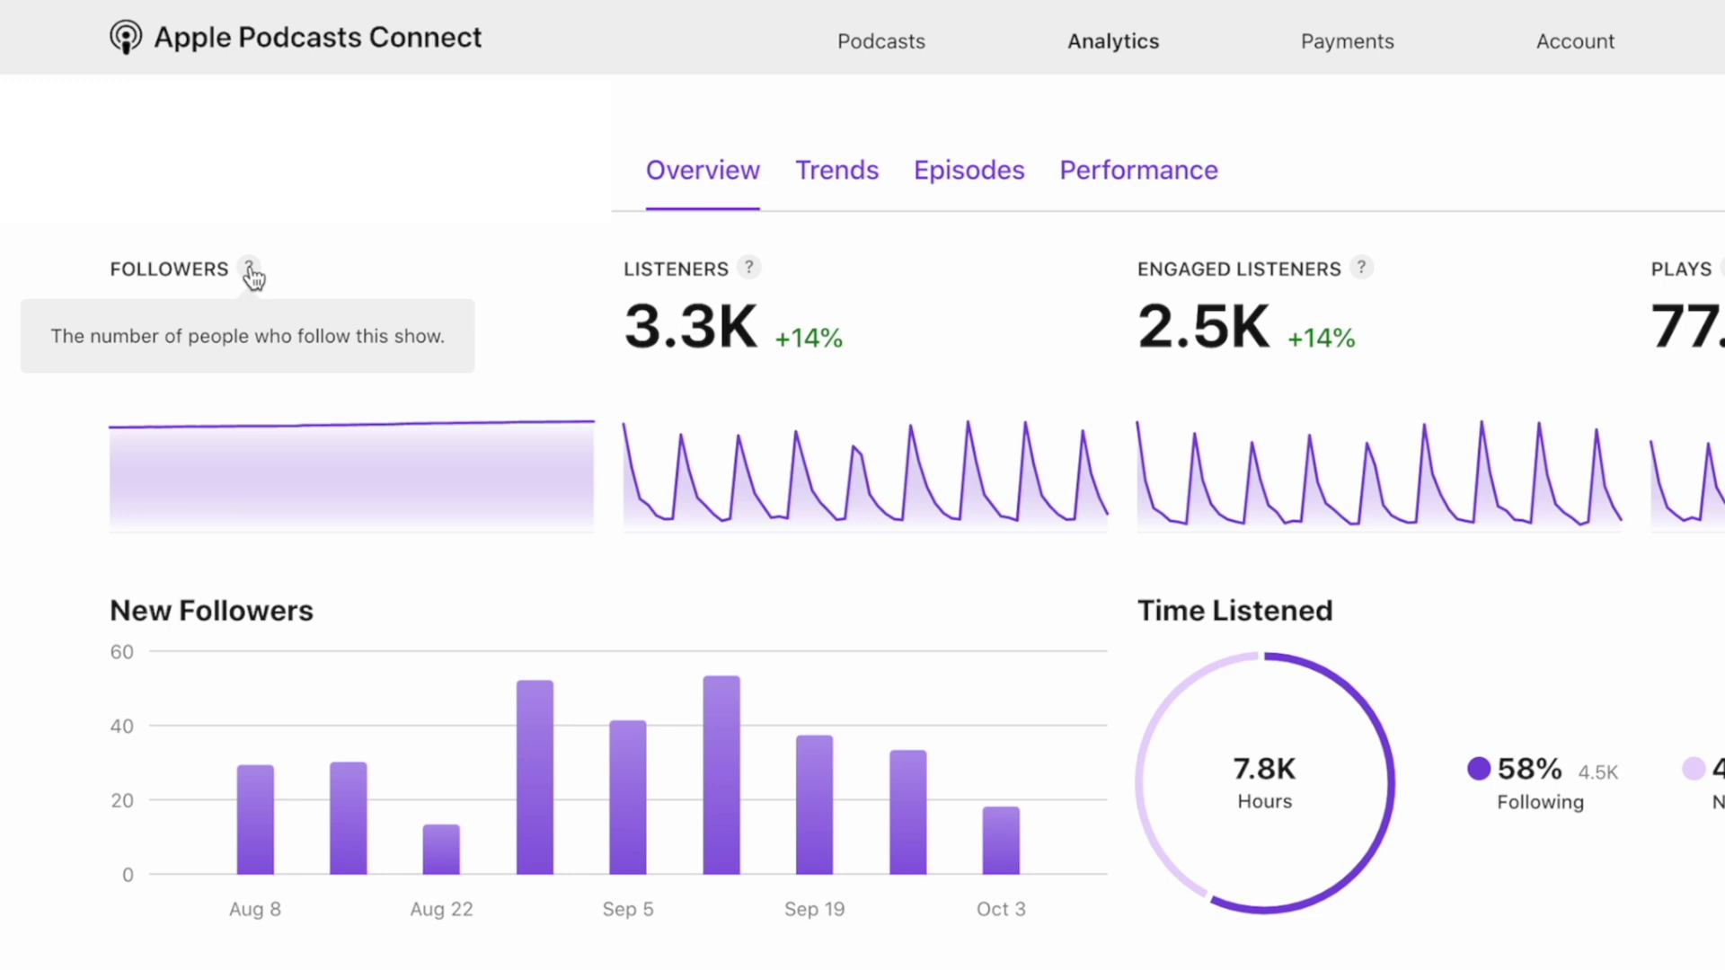